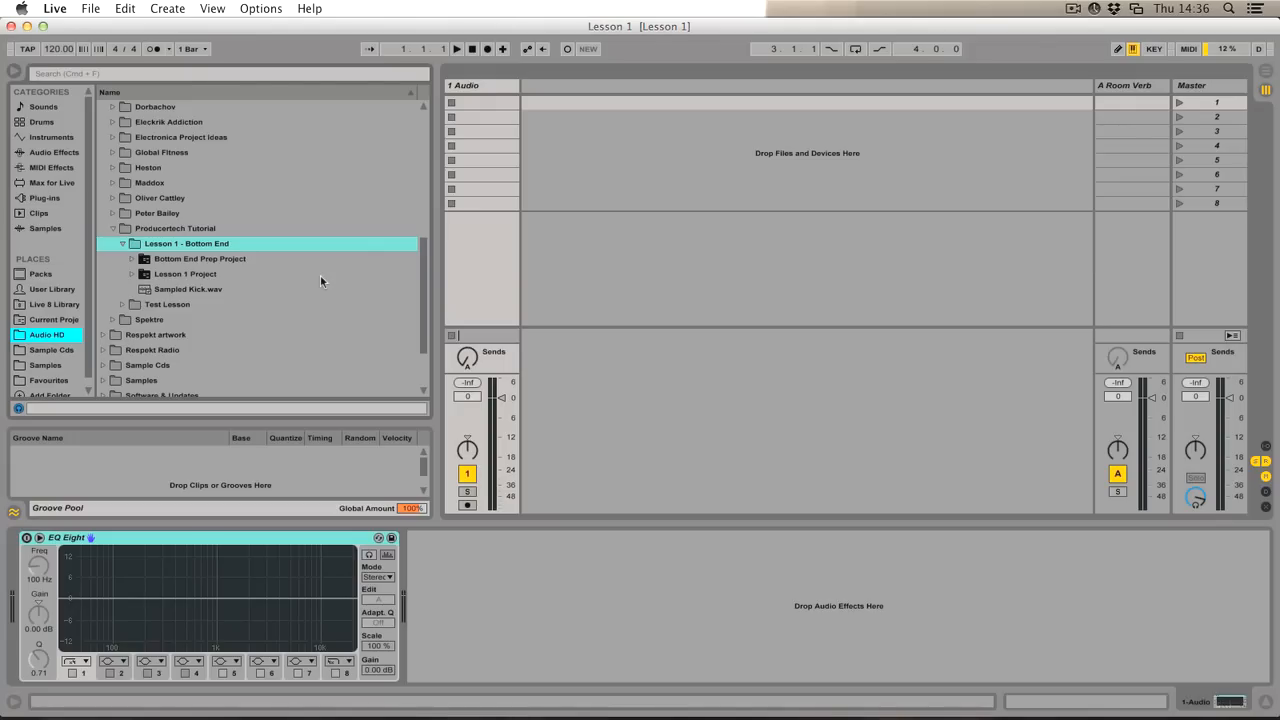
- In the Arrangement, place Sampled Kick.wav on the 1 Audio track at bar 2 and show its waveform in a reduced-height clip view
key("Tab")
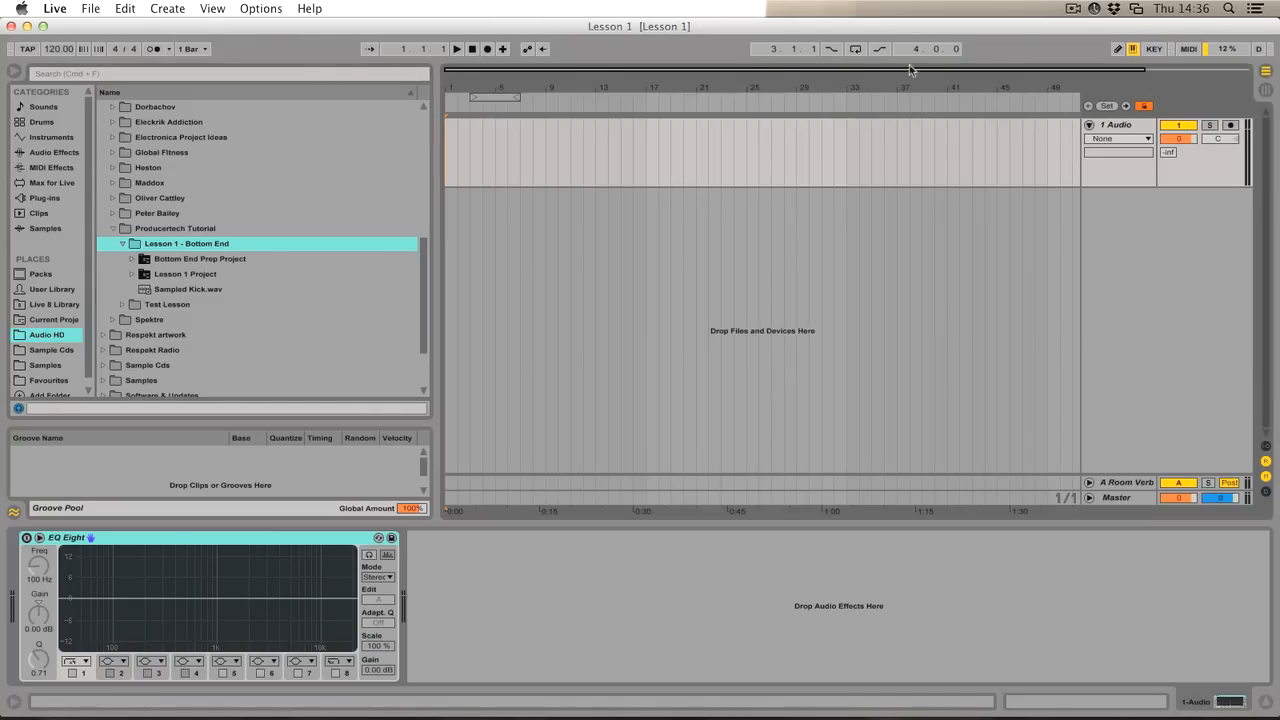
left_click_drag(454, 88, 448, 162)
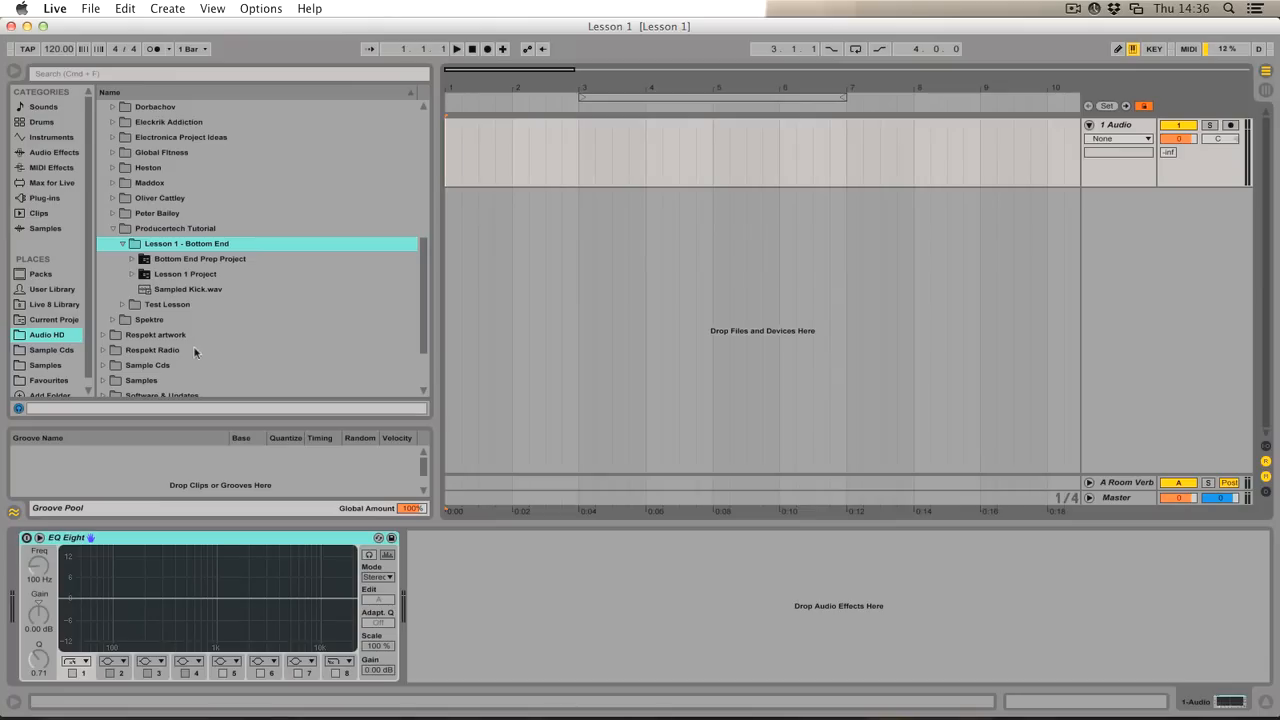
left_click(176, 289)
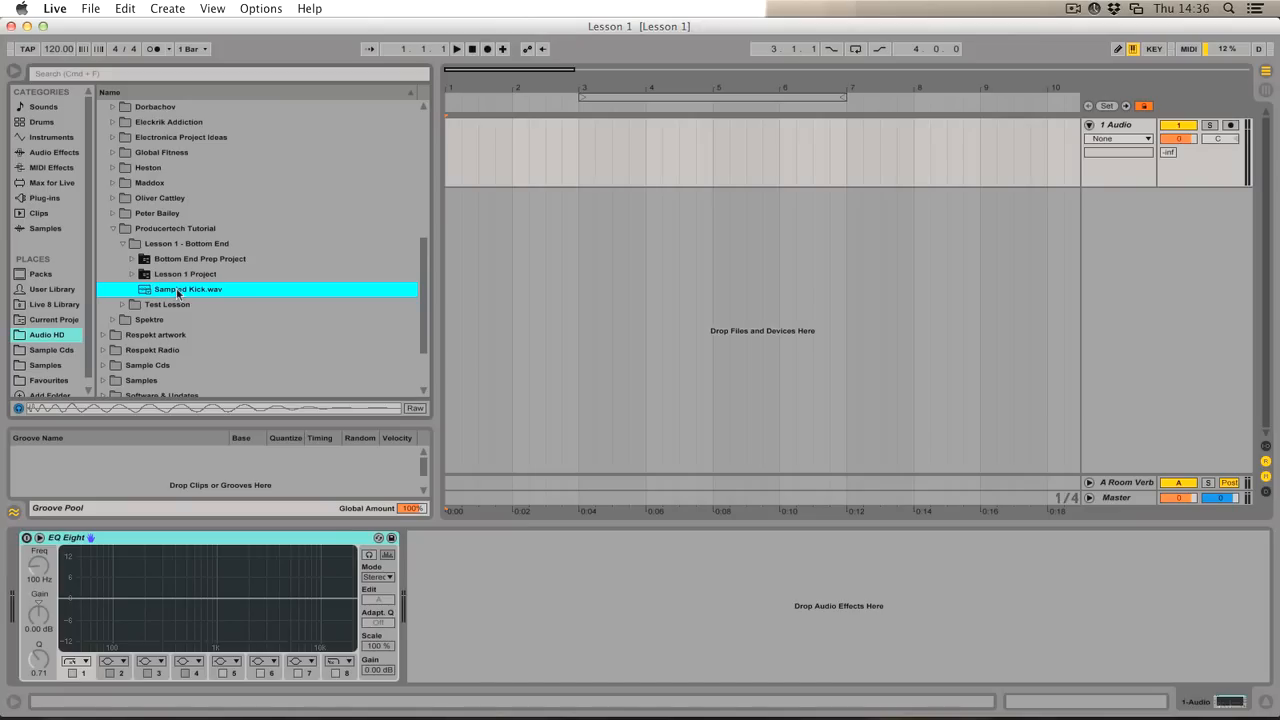
left_click_drag(178, 292, 513, 137)
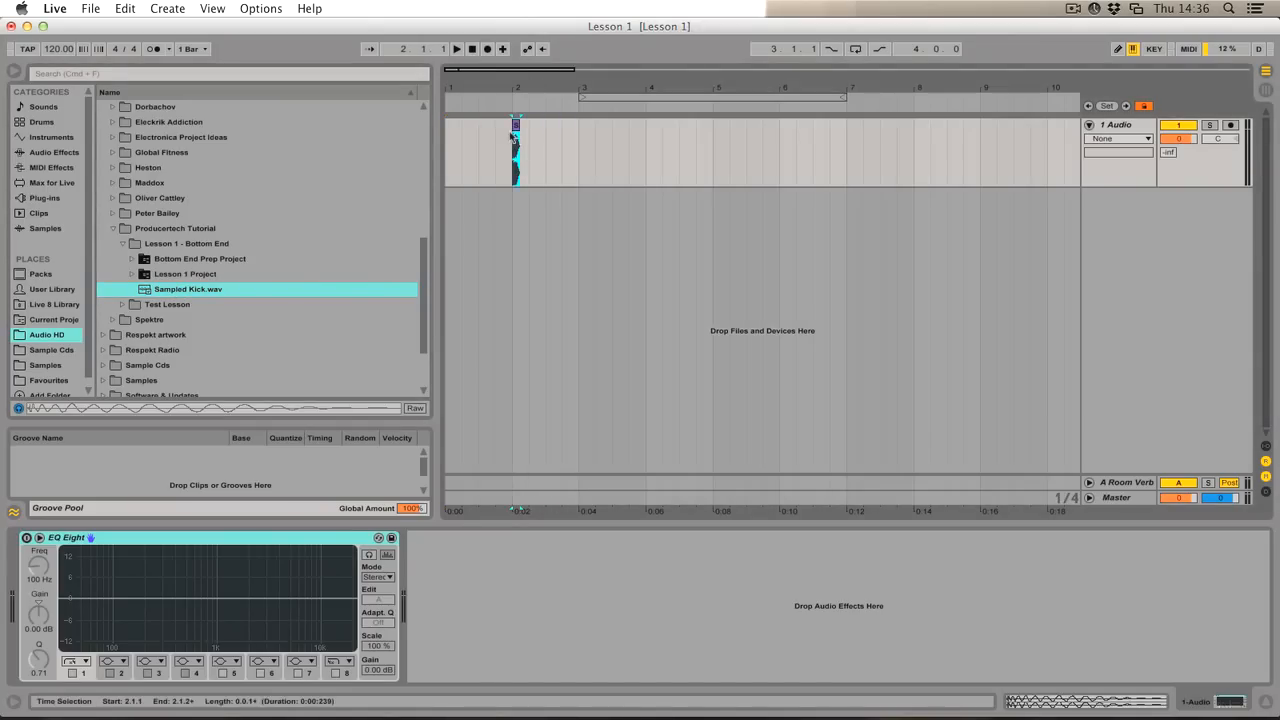
double_click(516, 126)
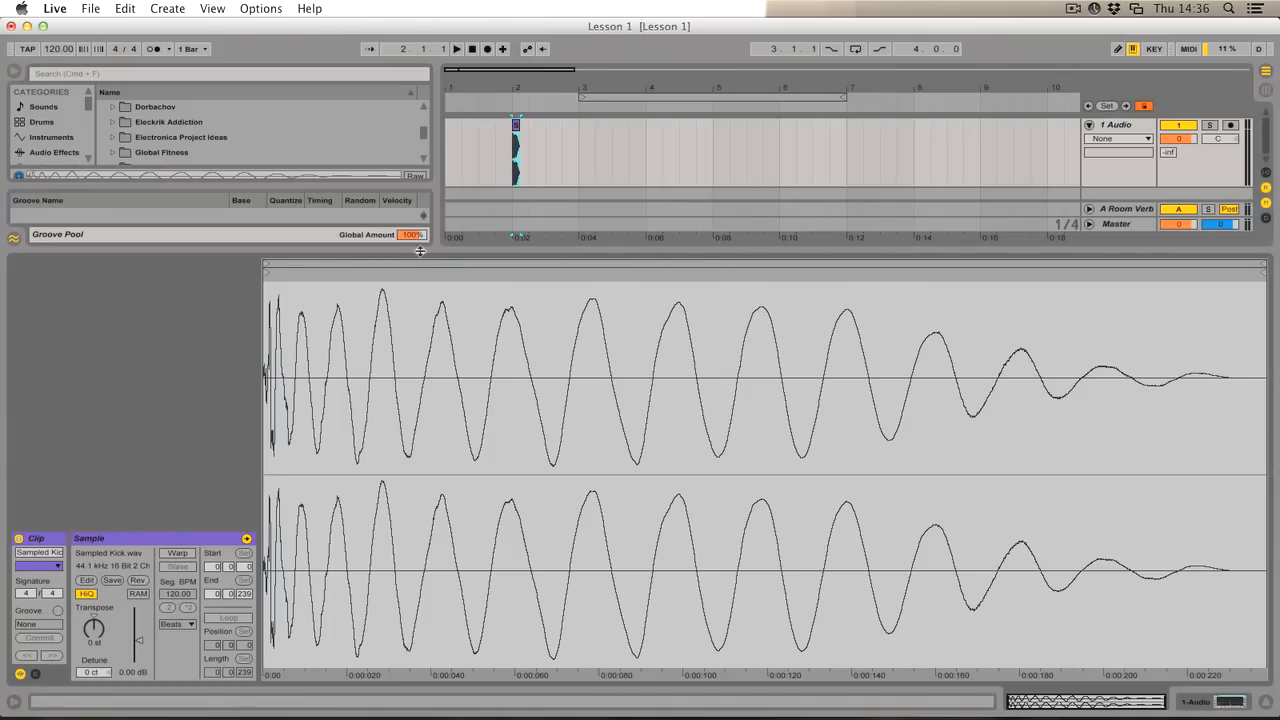
left_click_drag(420, 256, 435, 470)
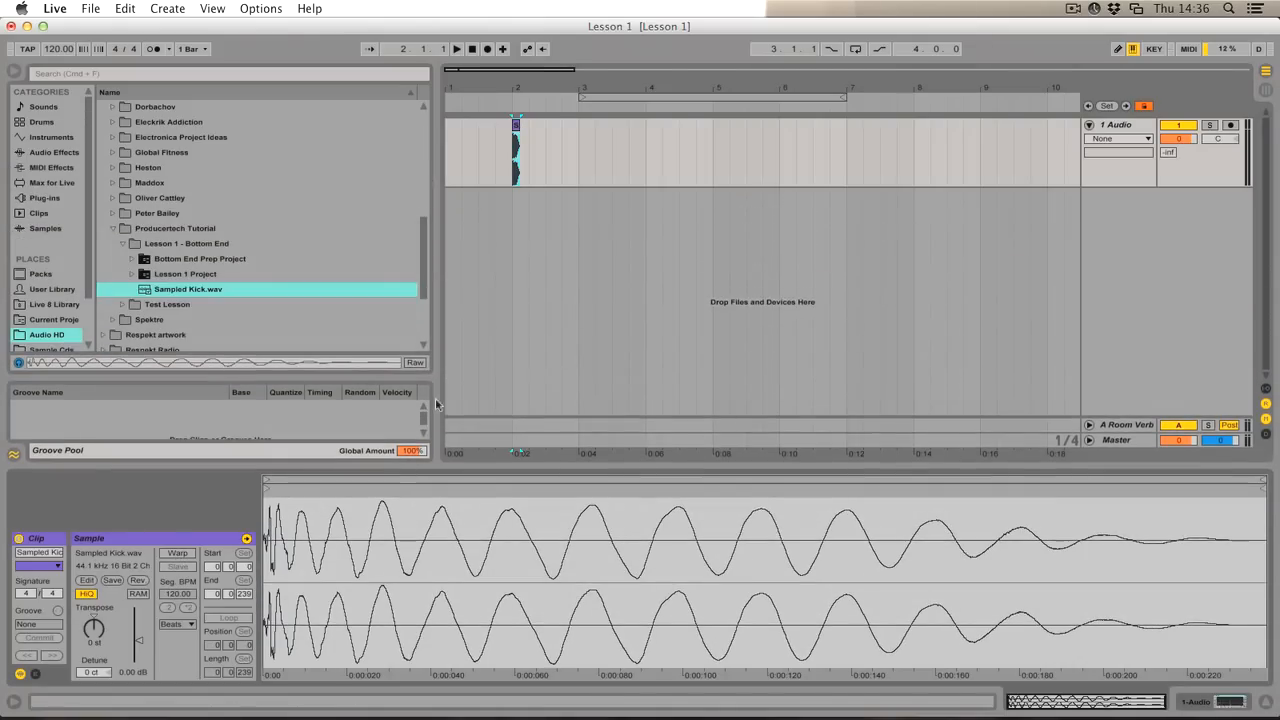
- Loop a one-beat region around the kick clip, starting just before it at 1.4.4
left_click_drag(517, 88, 668, 222)
left_click(725, 144)
left_click_drag(755, 138, 600, 147)
key("super+l")
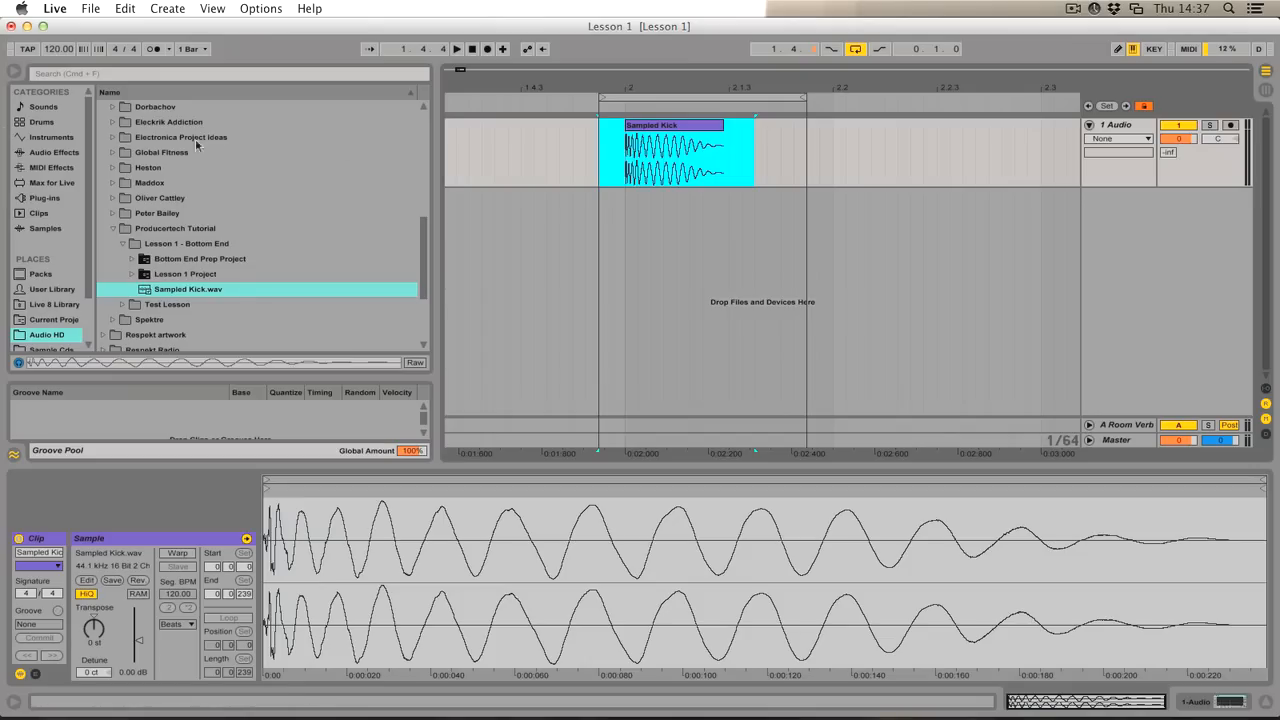
- Add an Auto Filter to the kick track and open its low-pass cutoff to about 19.9 kHz with a Q of 1.14
left_click(58, 153)
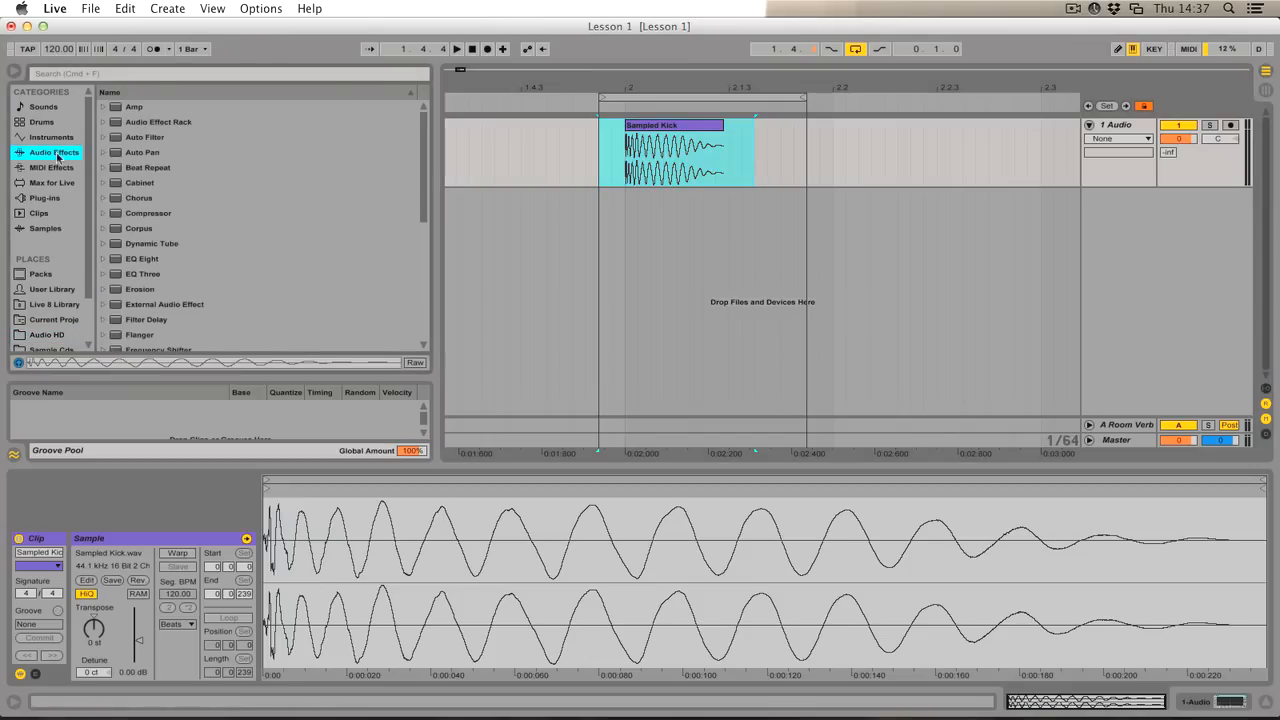
left_click(144, 141)
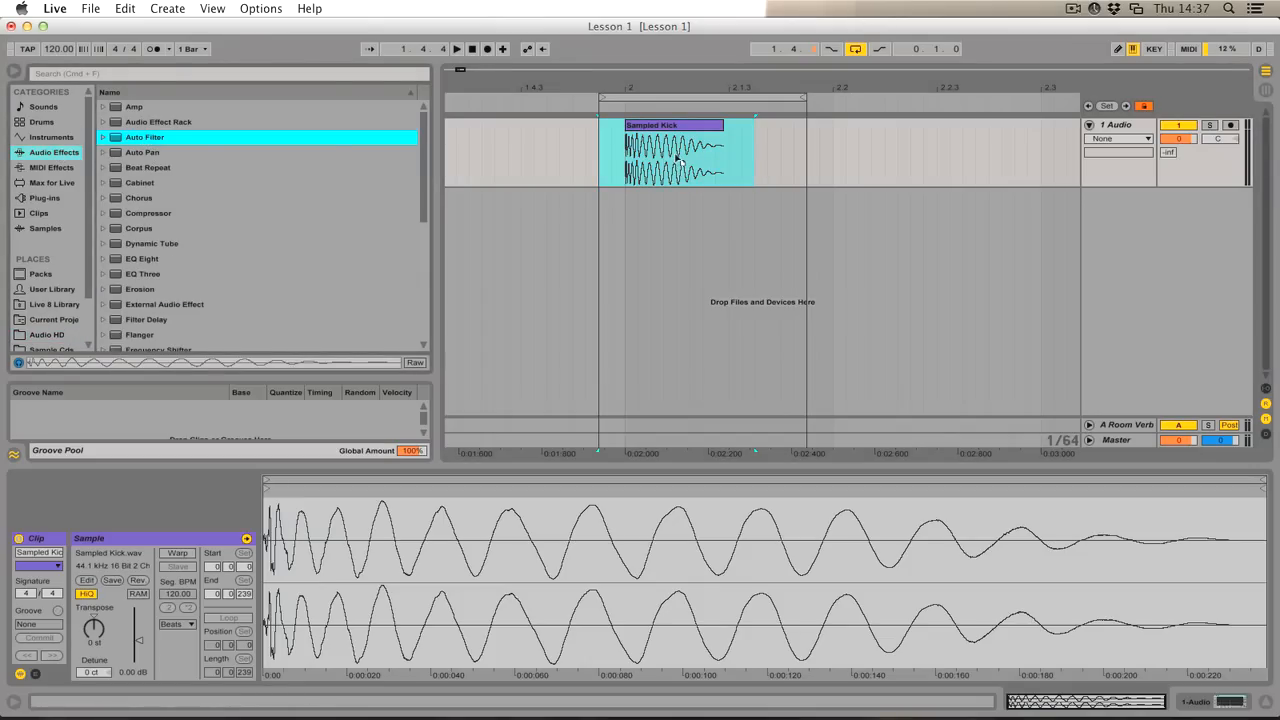
left_click_drag(677, 158, 677, 158)
key("space")
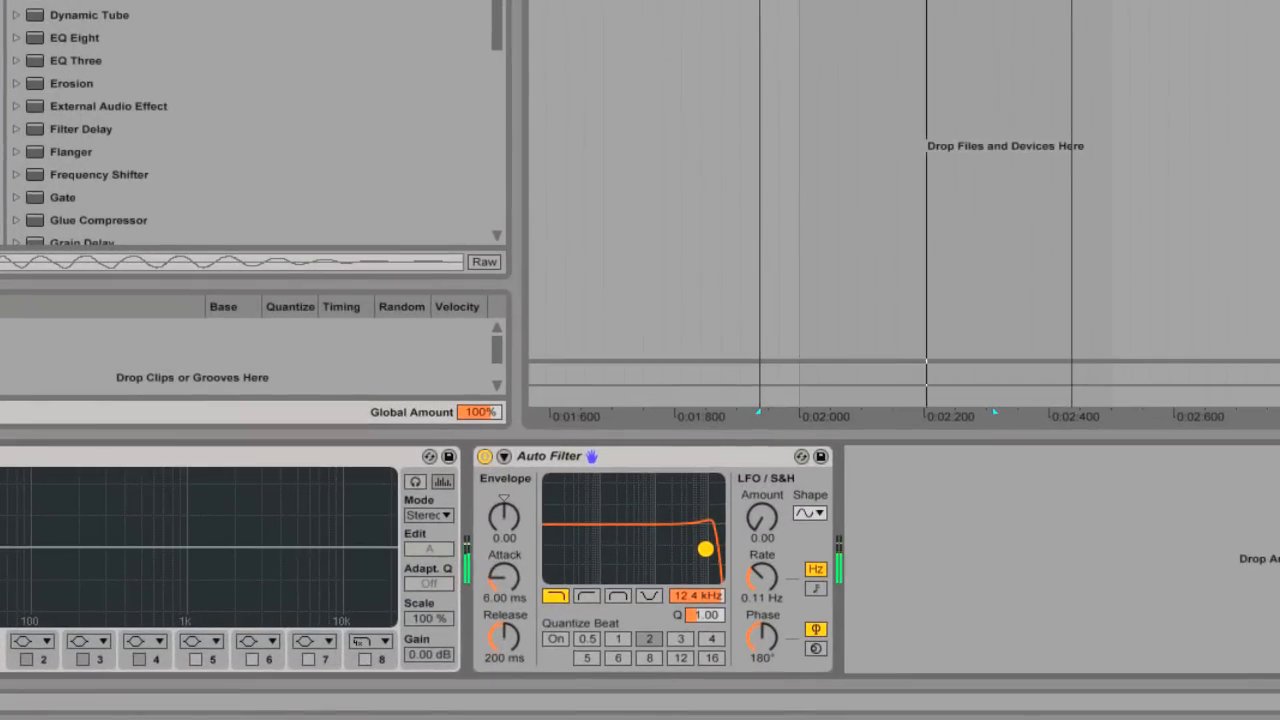
mouse_move(706, 549)
left_mouse_down()
mouse_move(589, 534)
mouse_move(718, 547)
left_mouse_up()
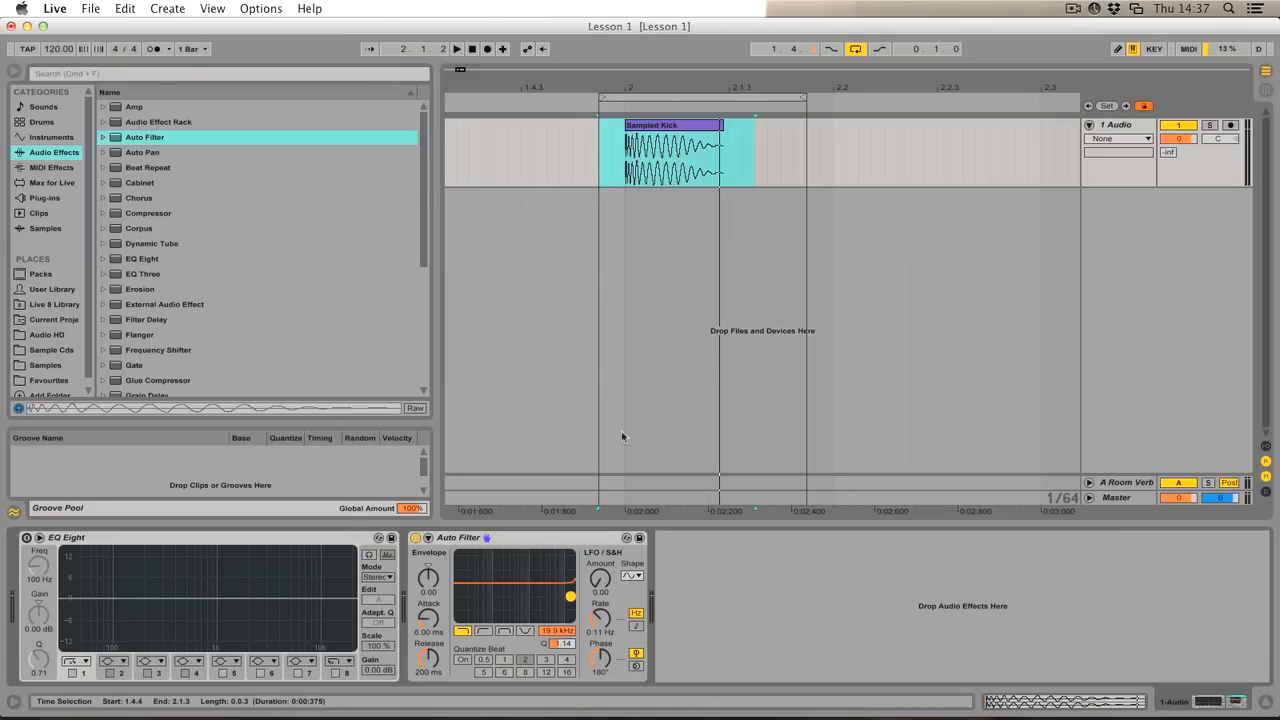
- Automate the Auto Filter frequency to sweep down early in the kick, from fully open to about 393 Hz
left_click(559, 637)
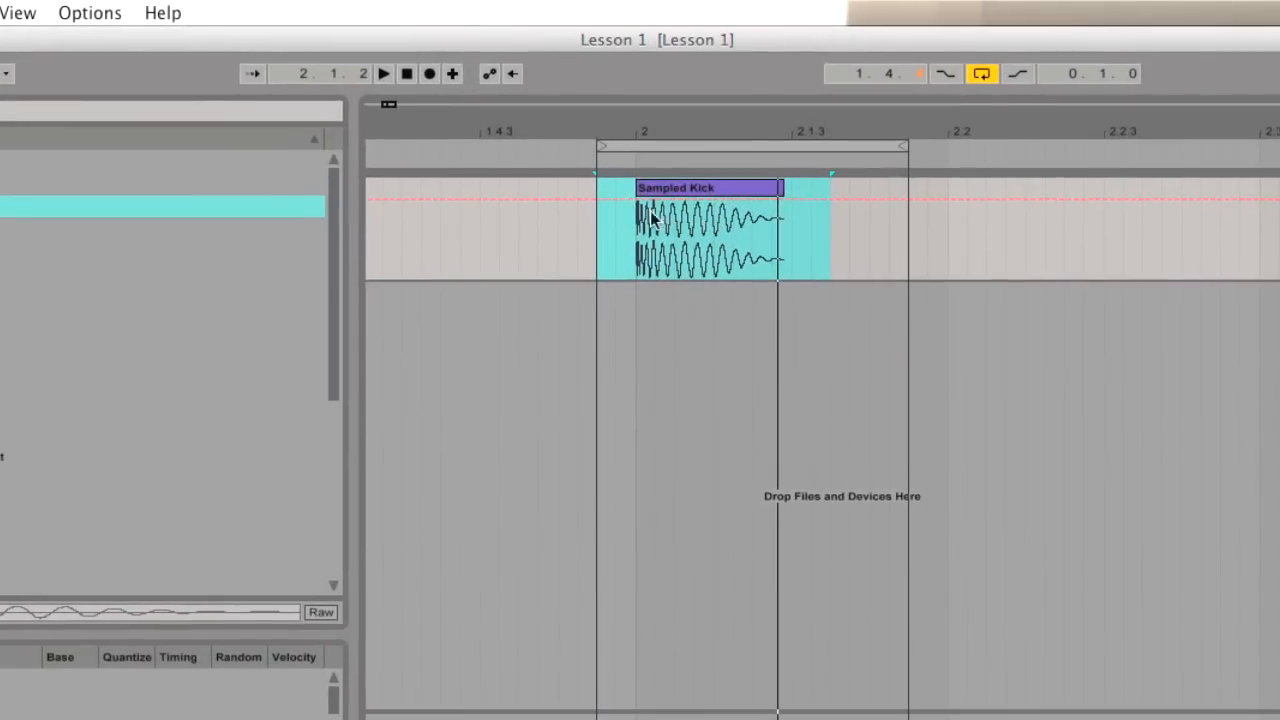
left_click(633, 180)
left_click(672, 201)
left_click_drag(693, 208, 700, 245)
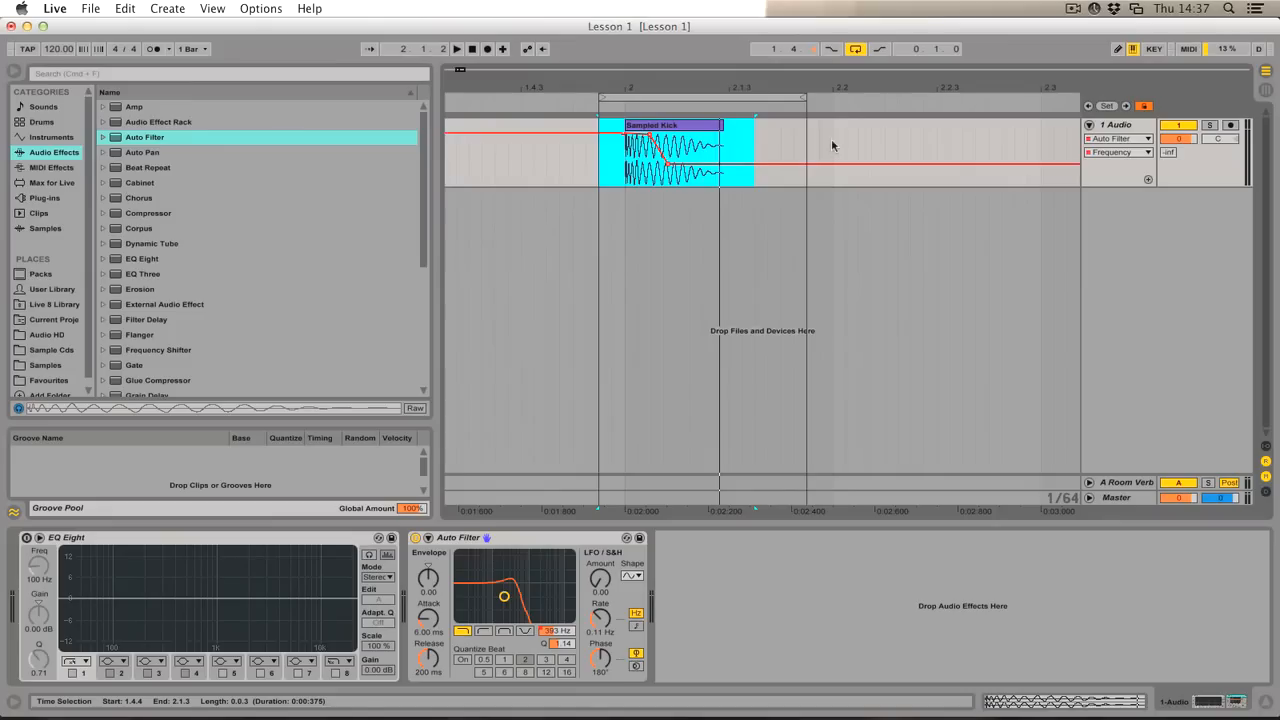
- Audition the looped kick with the Auto Filter on, bypassed, and switched on again
key("space")
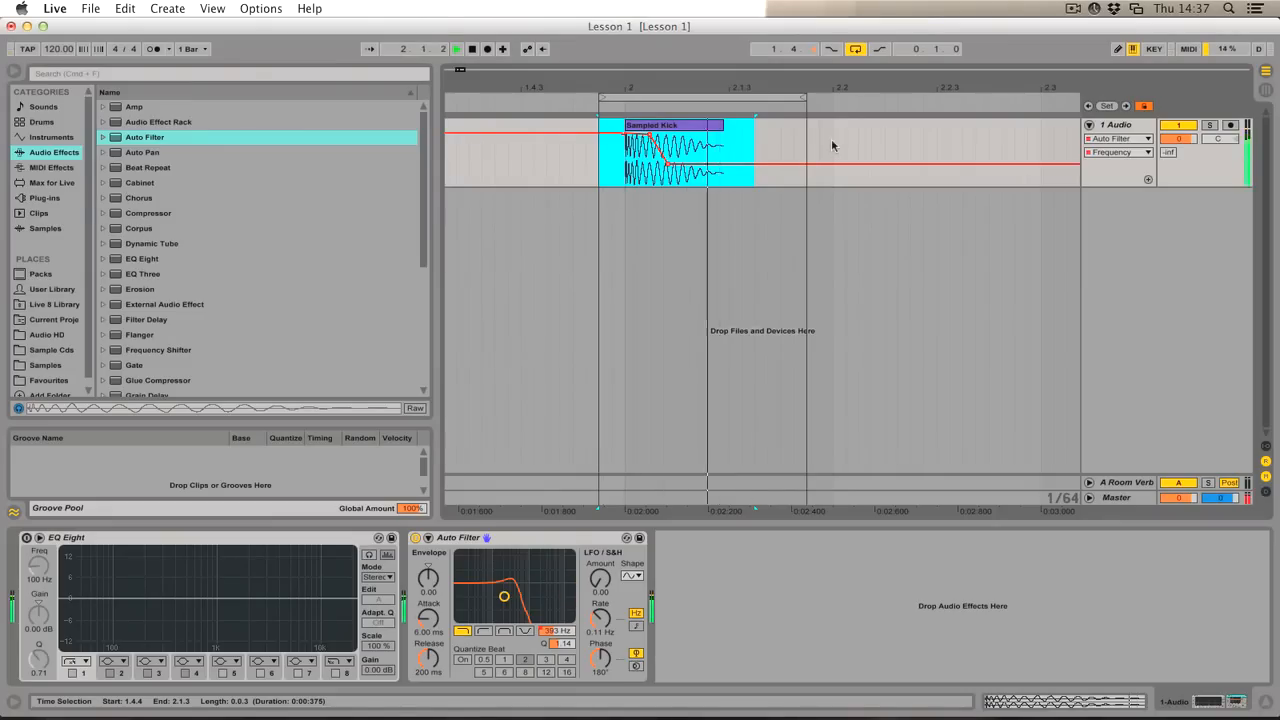
key("space")
left_click(416, 538)
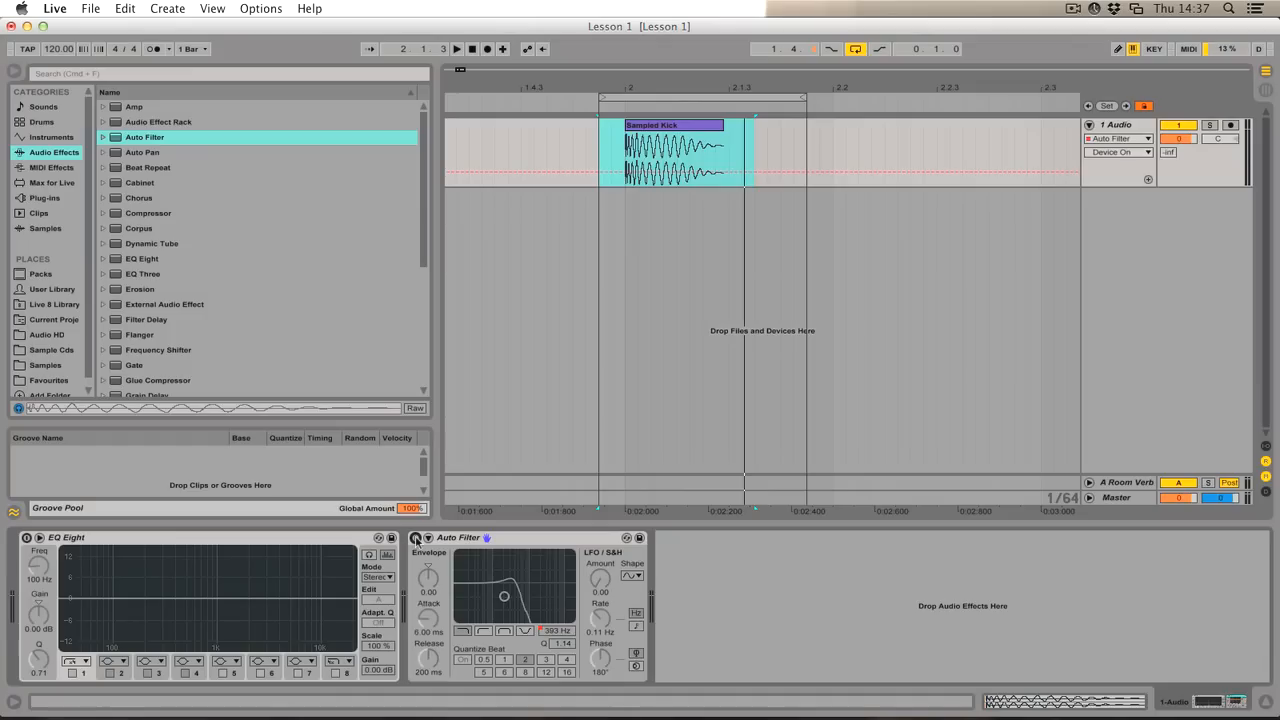
key("space")
key("space")
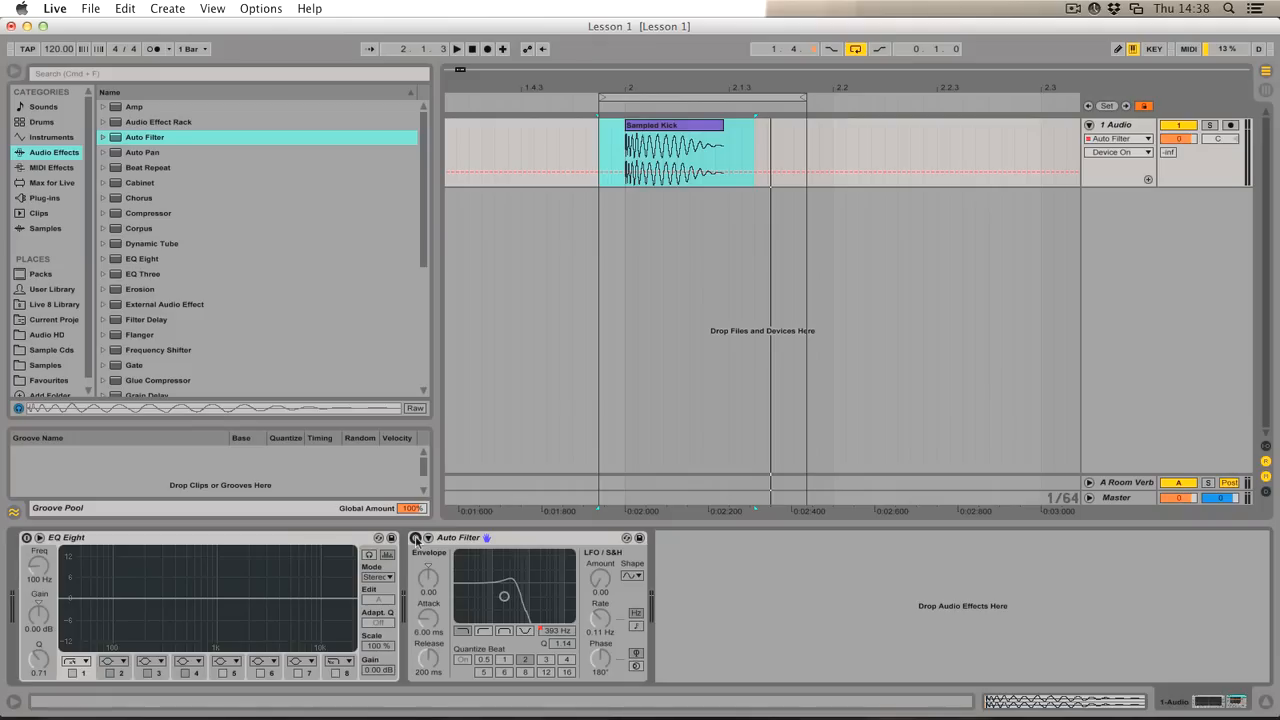
left_click(416, 538)
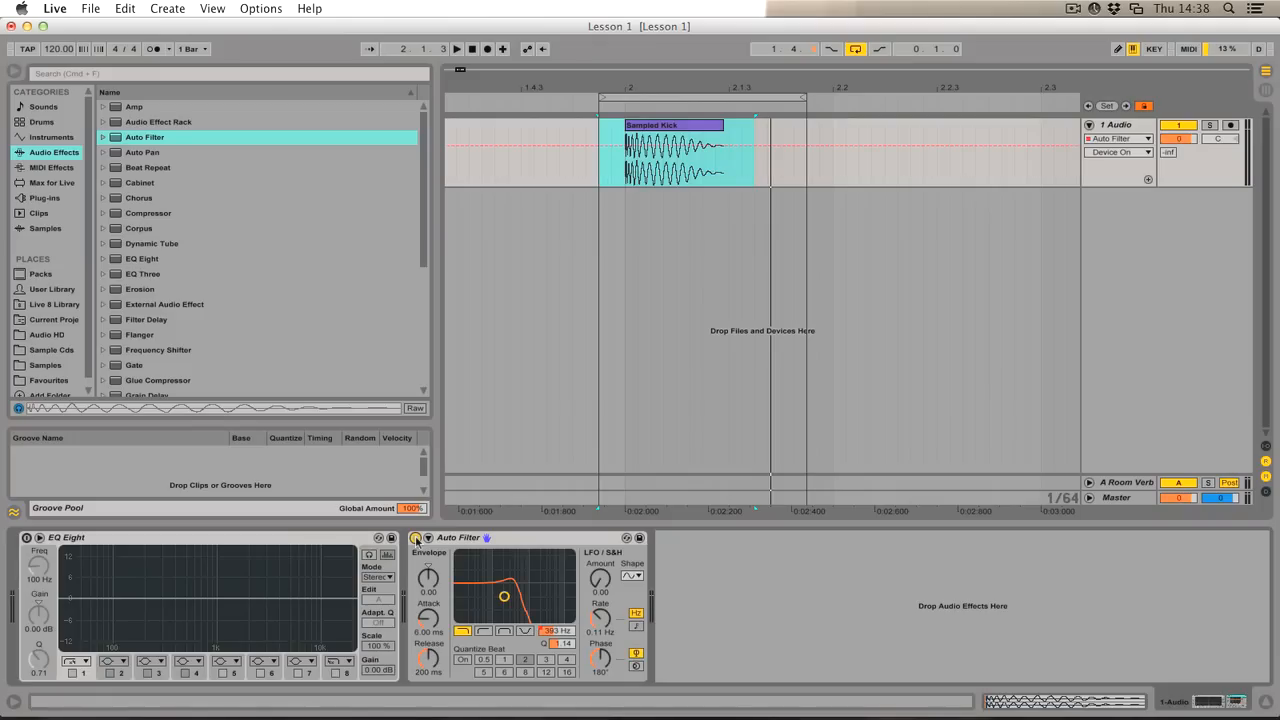
key("space")
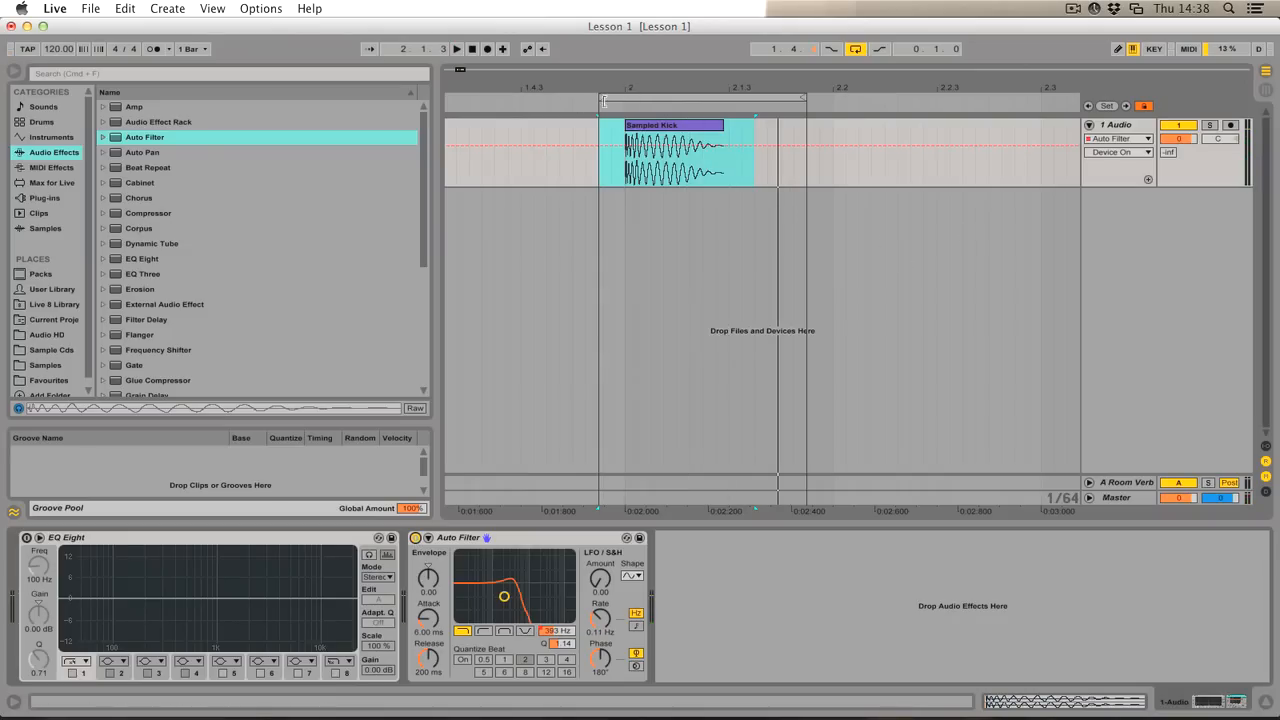
- Try the loop starting exactly on the kick at 2.1.1, play it, and return the loop start to 1.4.4
left_click(644, 99)
left_click_drag(644, 99, 672, 99)
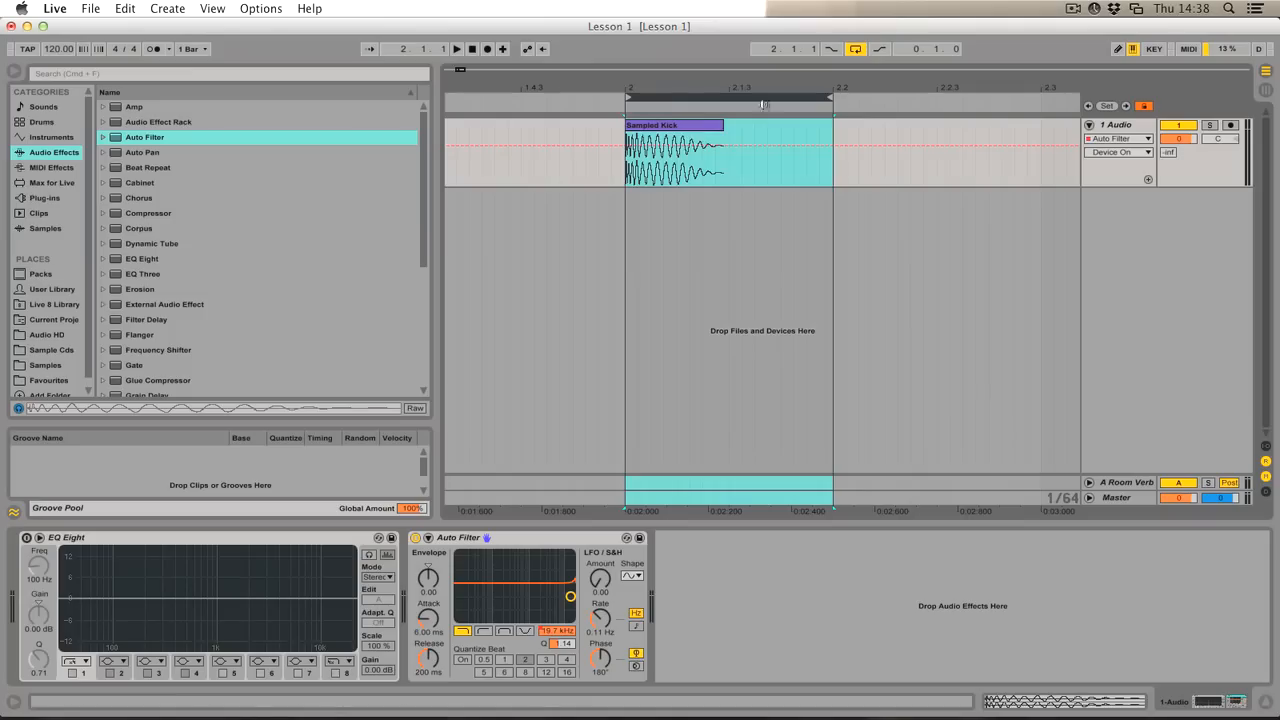
key("space")
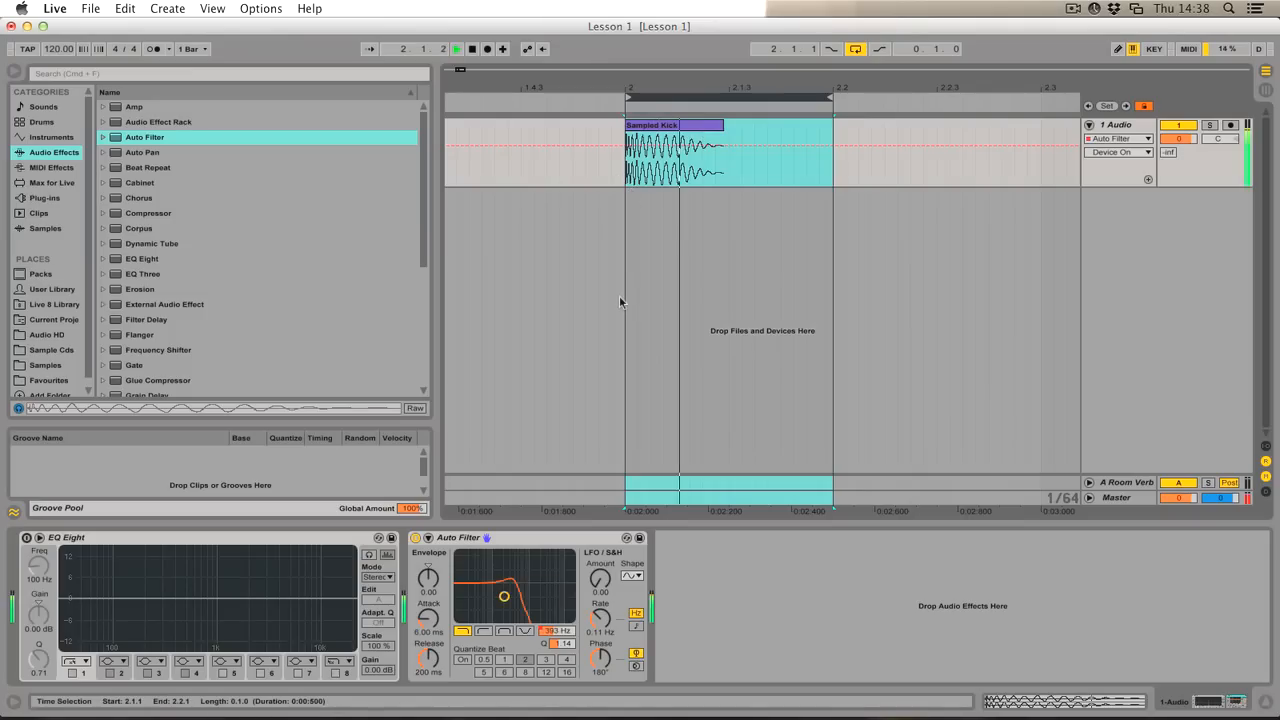
key("space")
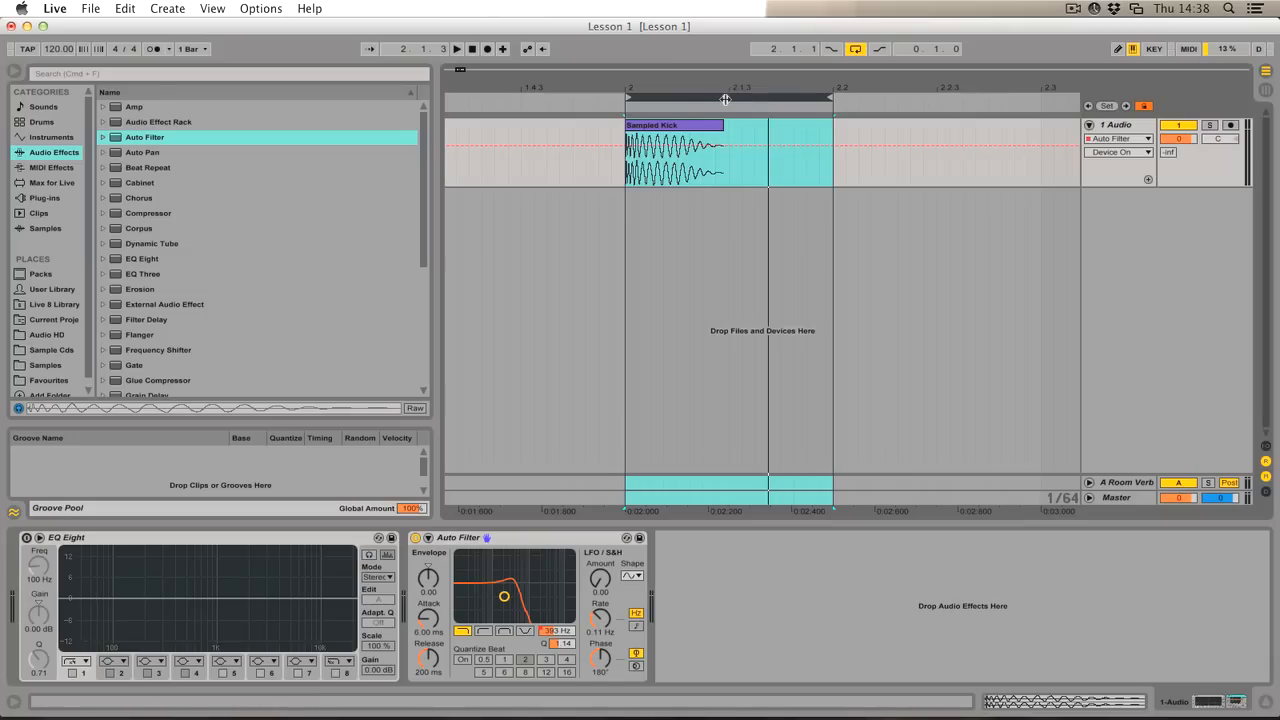
mouse_move(745, 96)
left_mouse_down()
mouse_move(708, 96)
mouse_move(721, 96)
left_mouse_up()
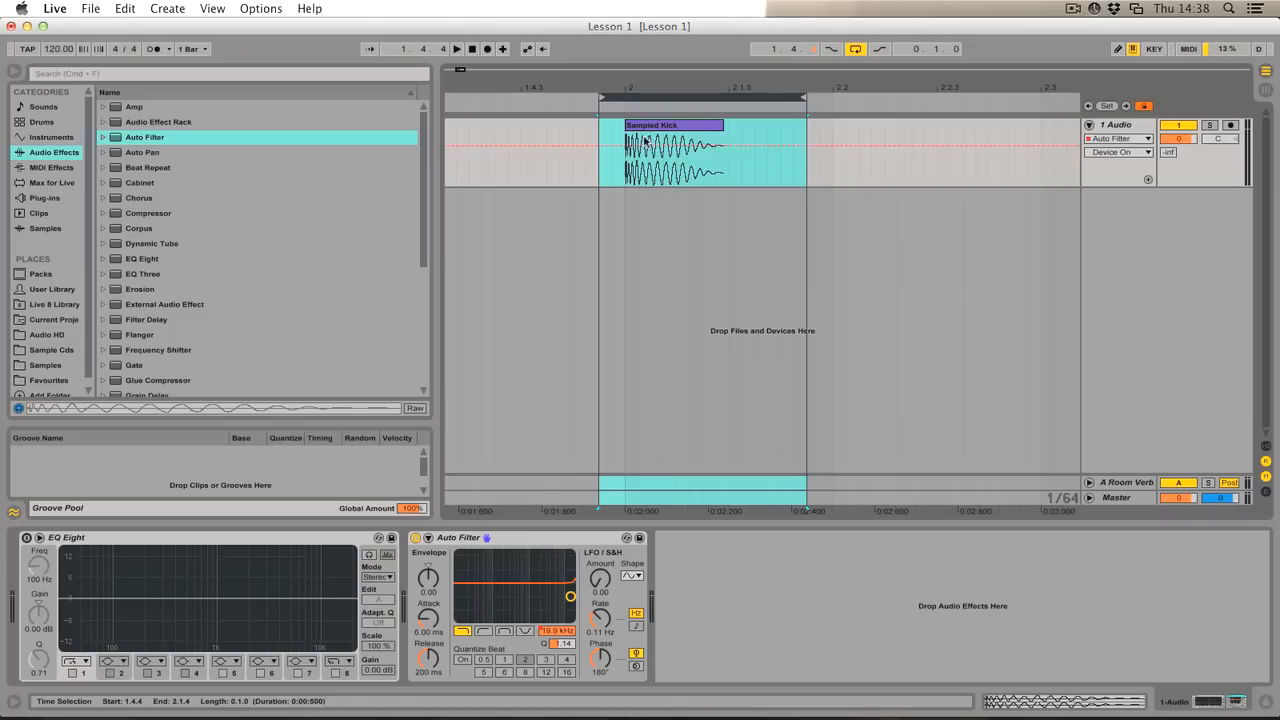
- Freeze and flatten the 1 Audio track to render the filtered kick as audio
left_click(1122, 127)
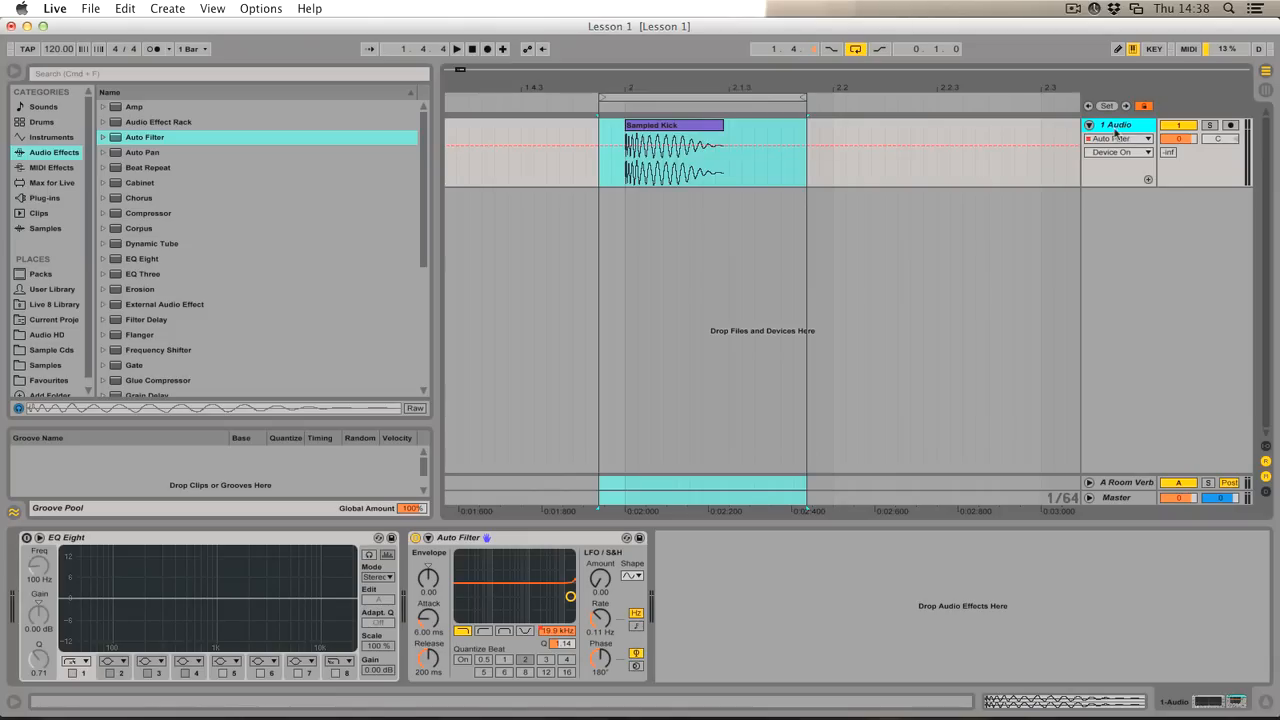
right_click(1114, 127)
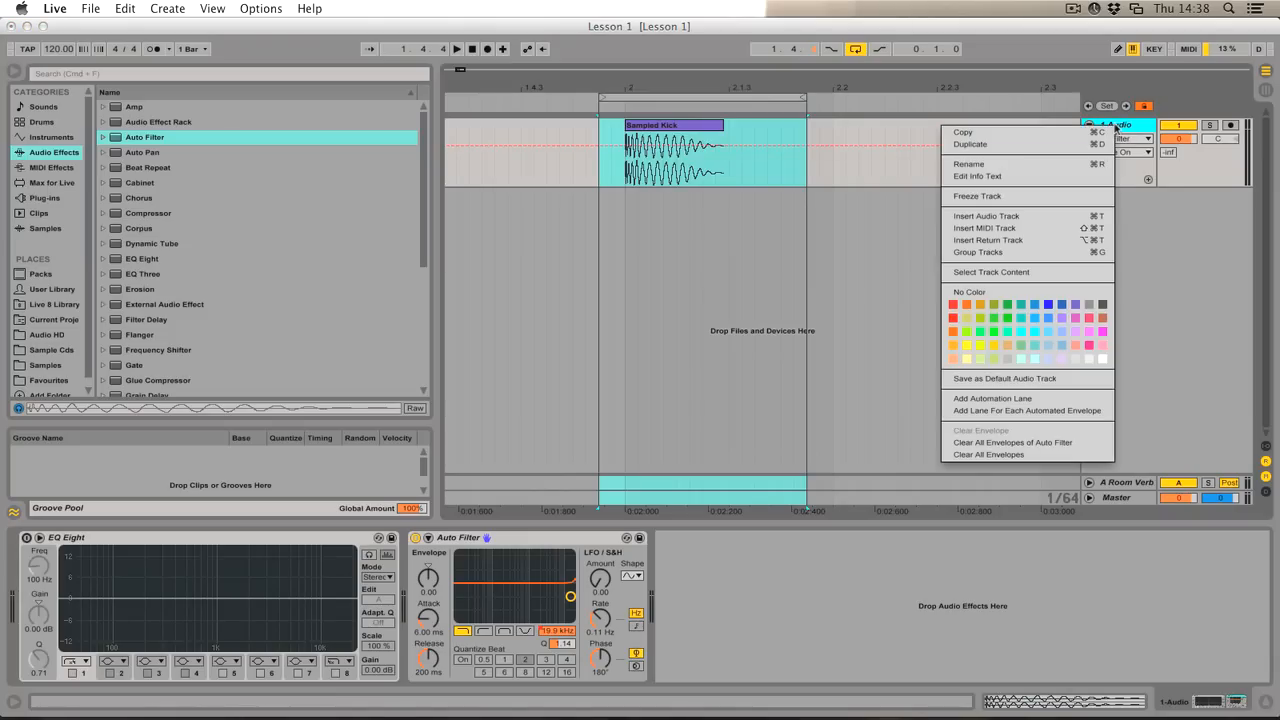
left_click(1029, 197)
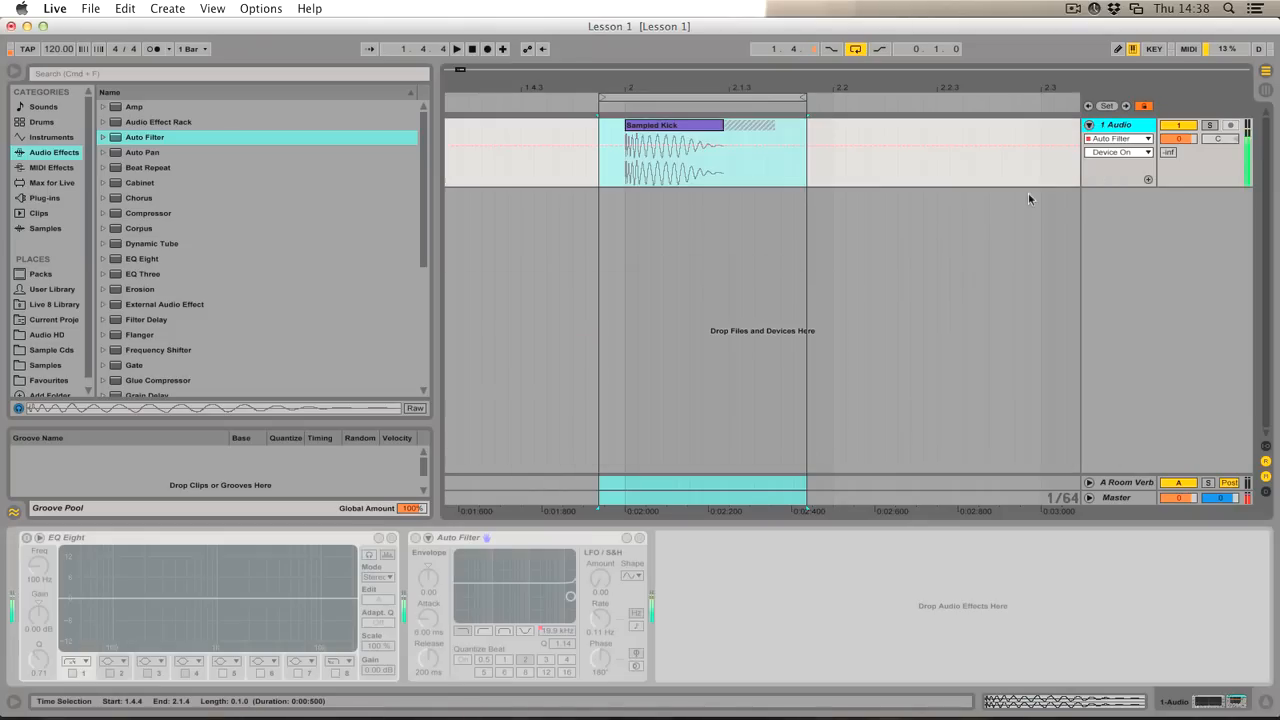
right_click(1107, 127)
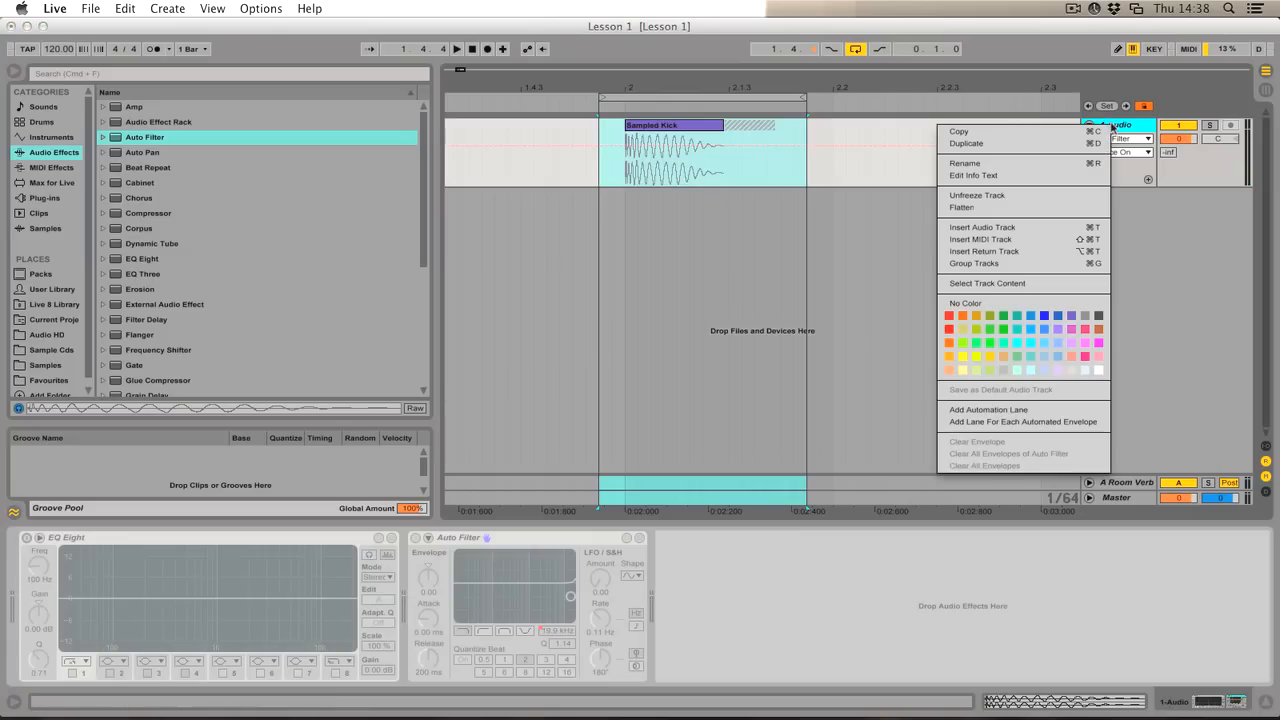
left_click(1001, 207)
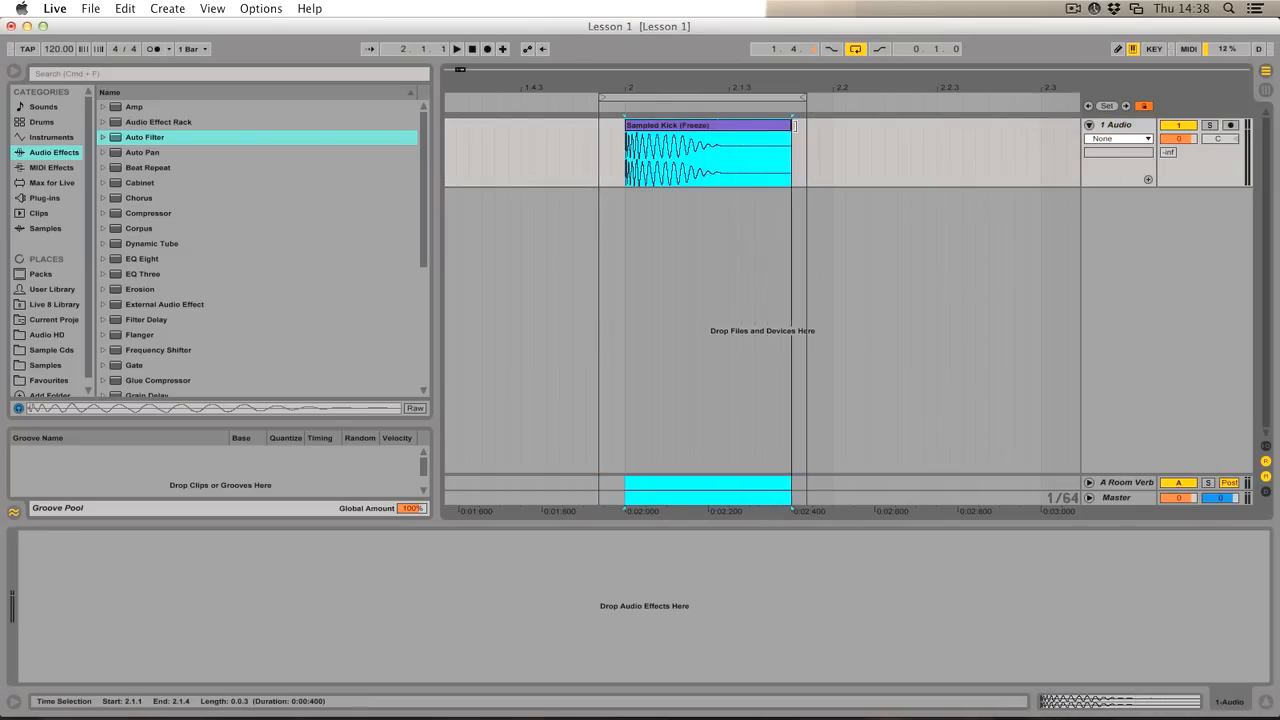
- Play back the flattened kick from 1.4.4
left_click(894, 151)
left_click(597, 160)
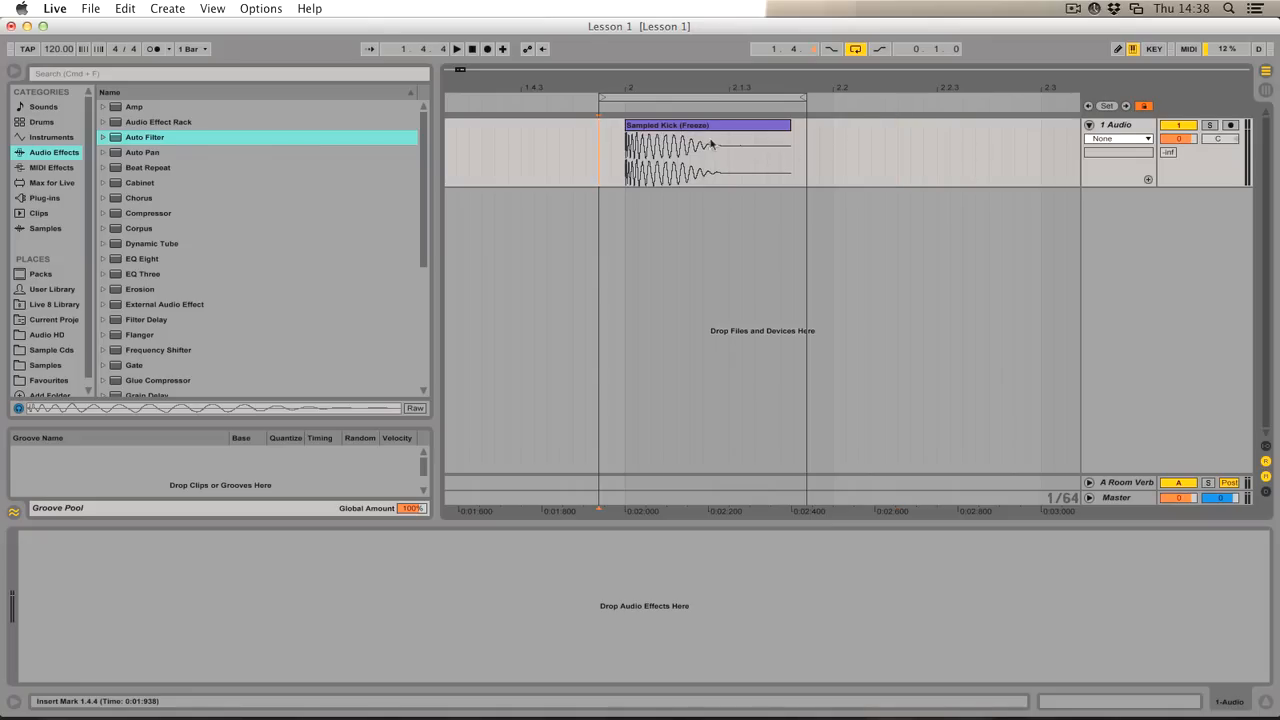
key("space")
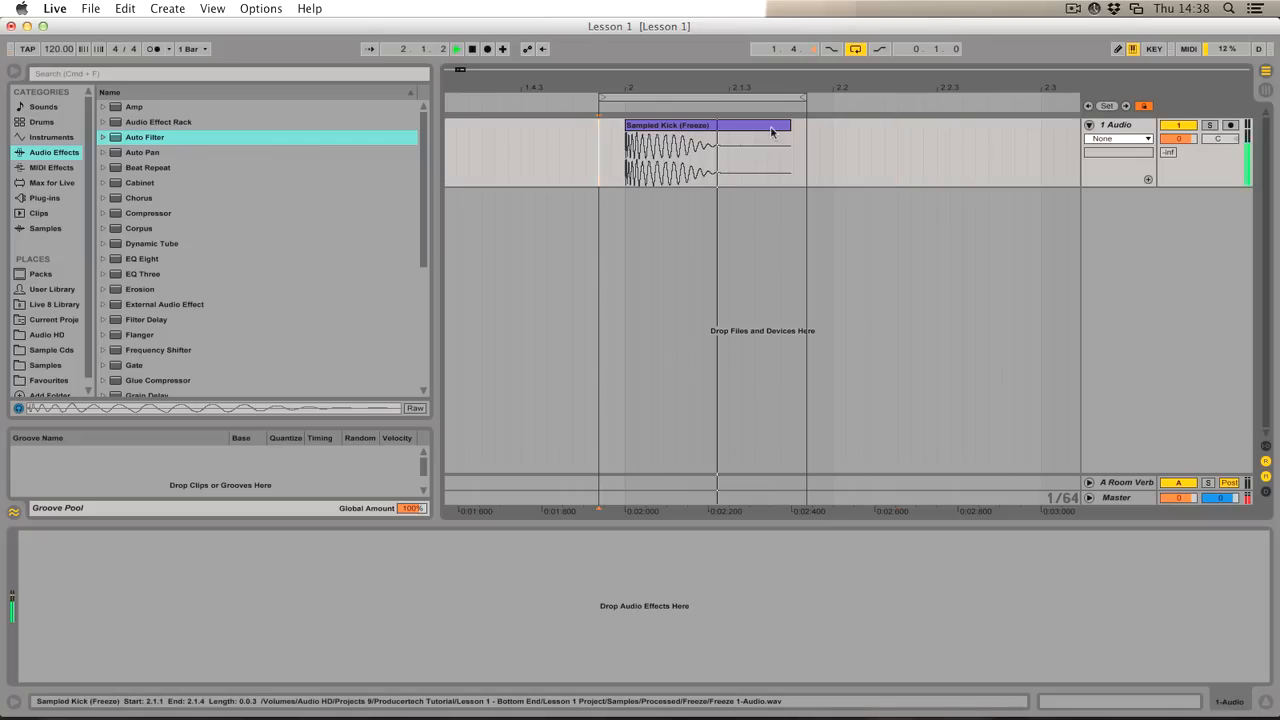
key("space")
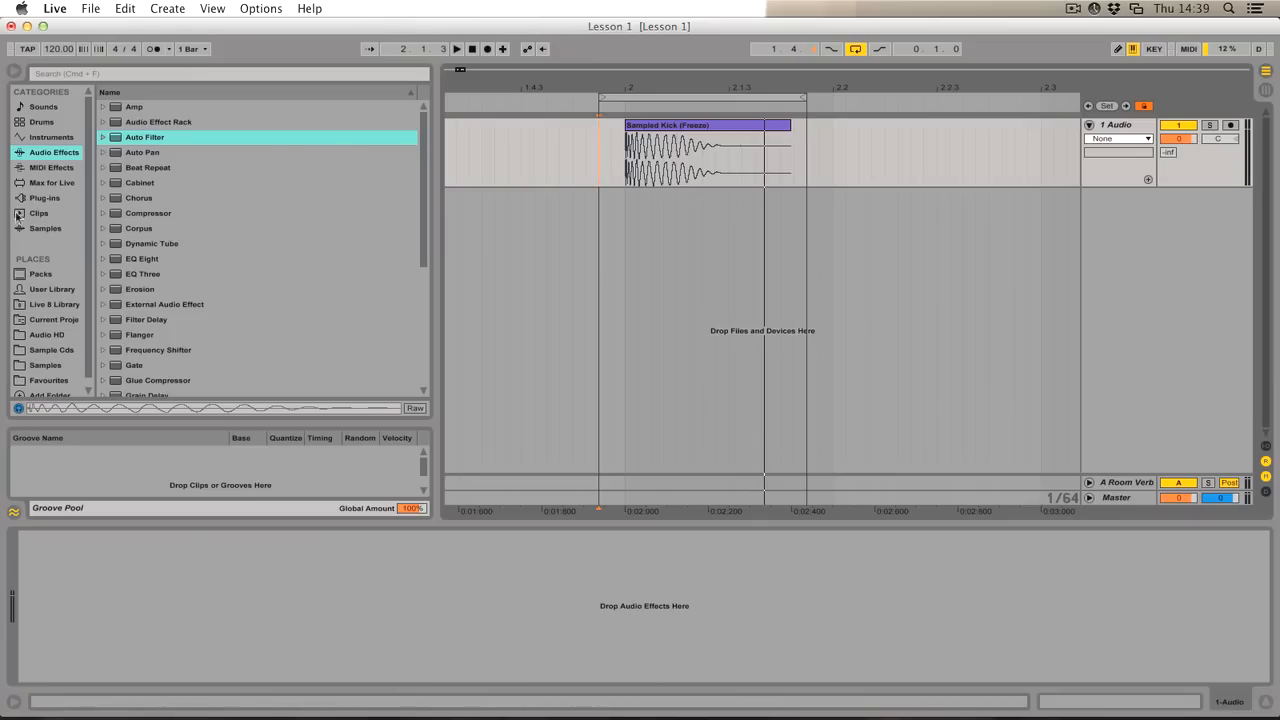
- Open the Kicks folder inside Drum Hits of the Spektre Loopmasters pack in Sample Cds
scroll(40, 338, "down", 1)
left_click(55, 344)
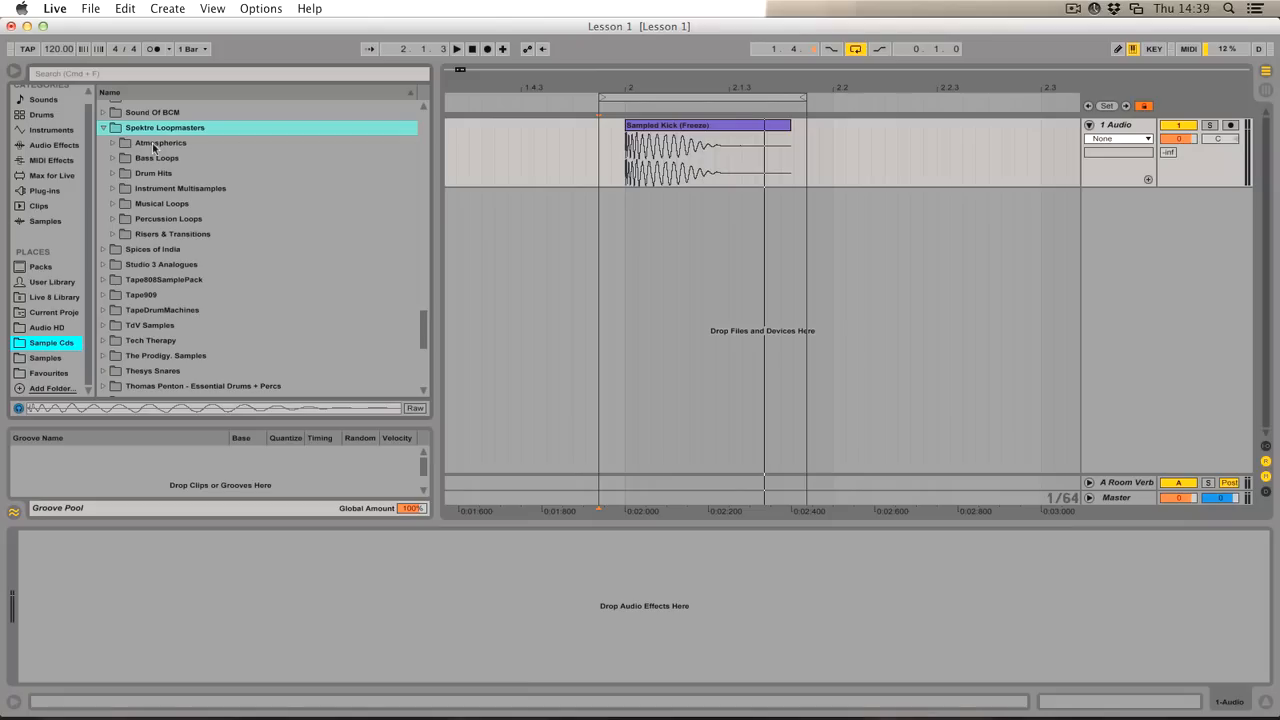
left_click(111, 174)
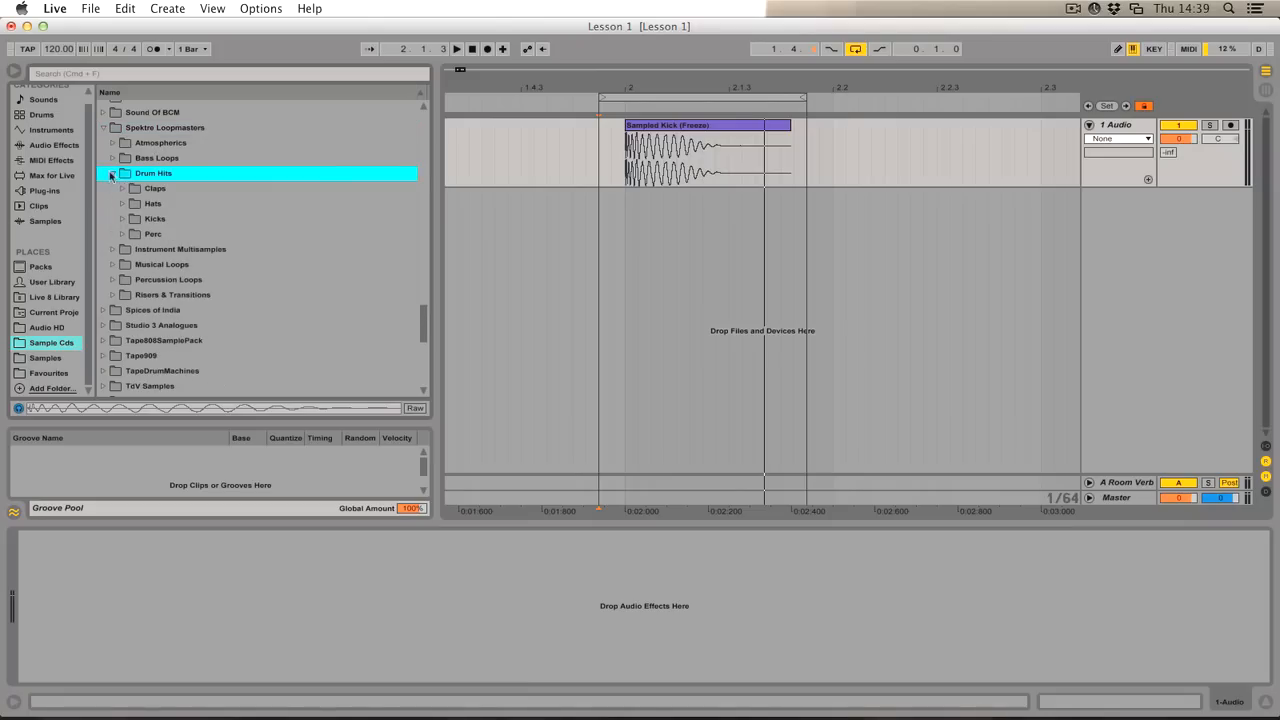
left_click(124, 219)
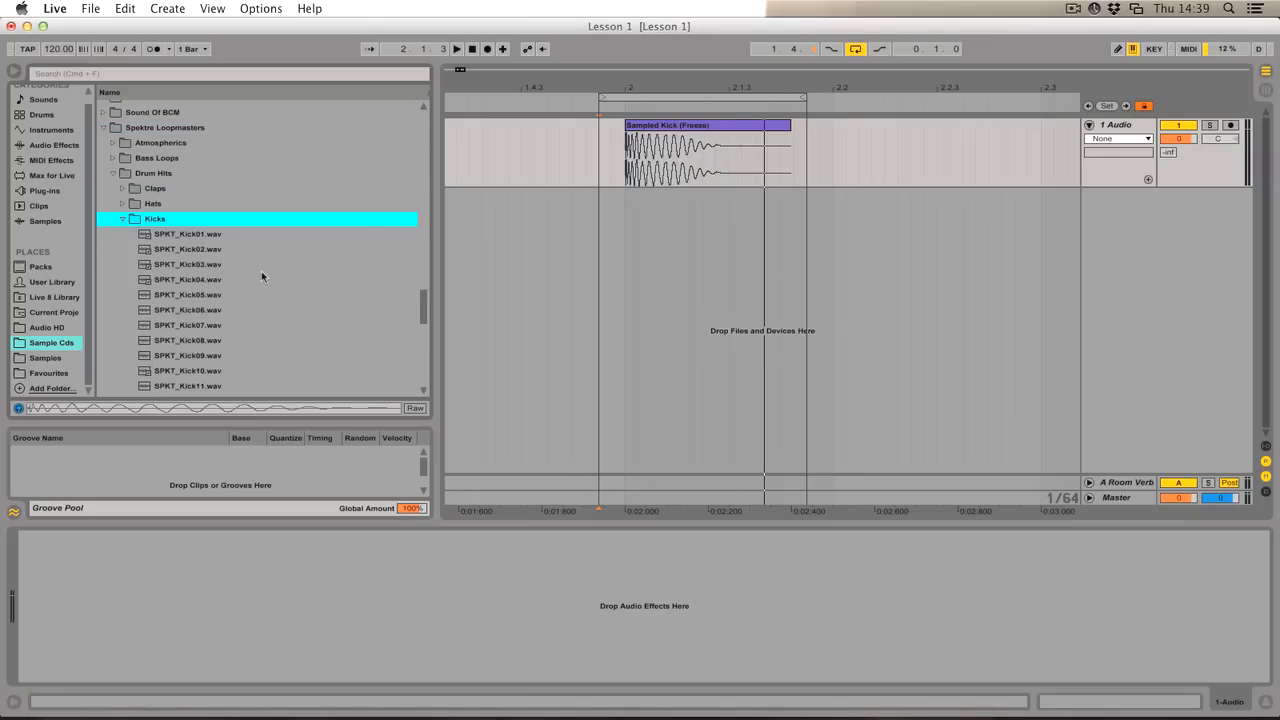
- Preview SPKT_Kick01.wav to SPKT_Kick03.wav and place SPKT_Kick03.wav on a new audio track at 2.1.1
left_click(170, 236)
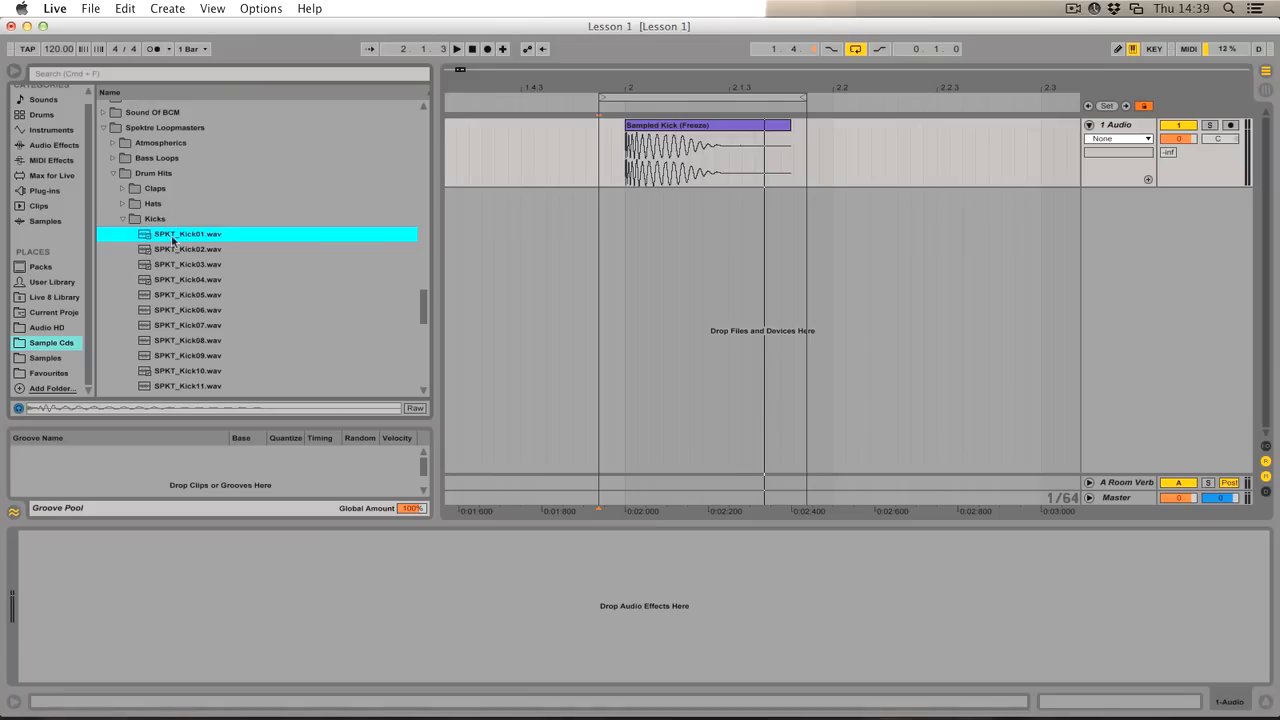
key("Down")
key("Down")
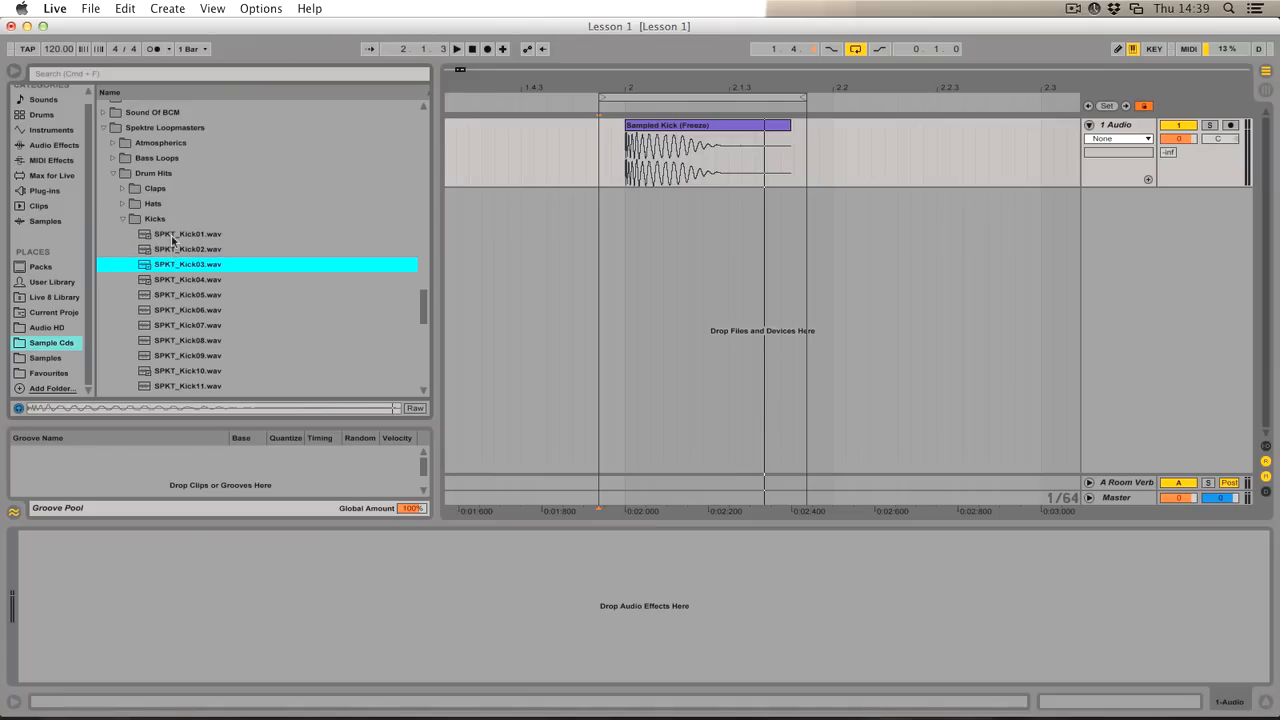
left_click_drag(180, 266, 626, 222)
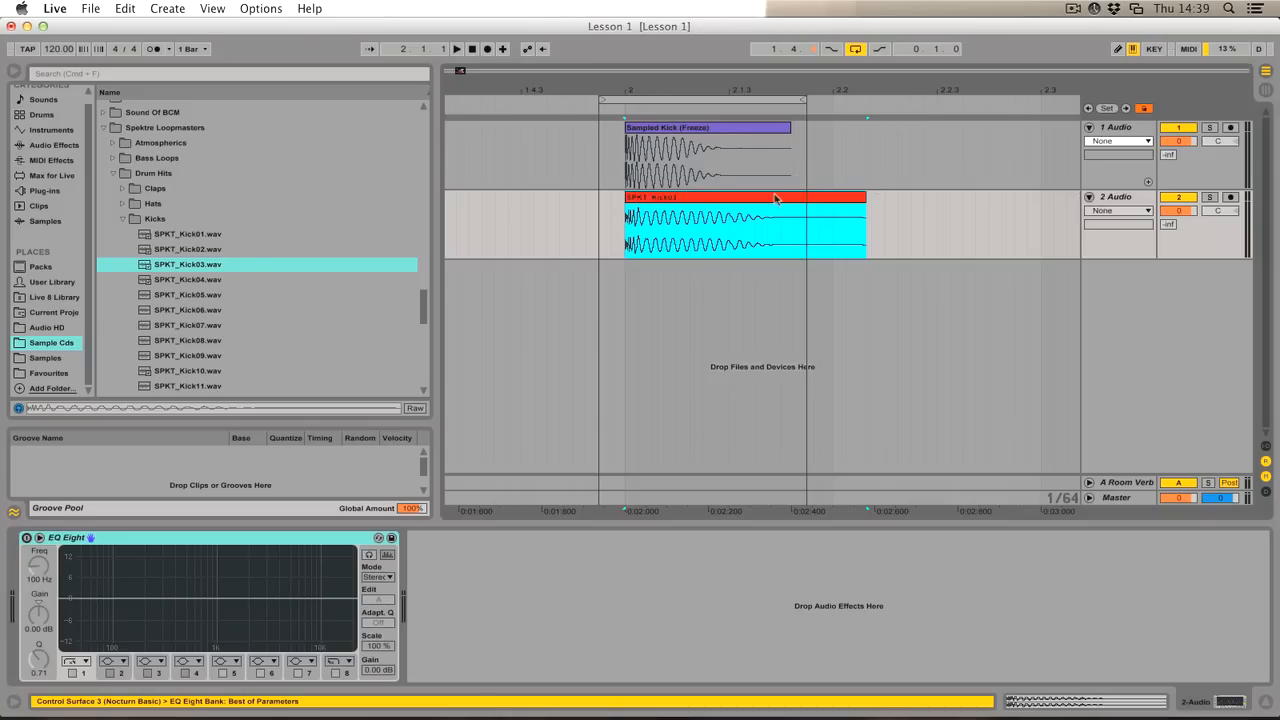
- Audition SPKT_Kick03 on its own and with the sampled kick, and open its clip's sample settings
left_click(1209, 197)
key("space")
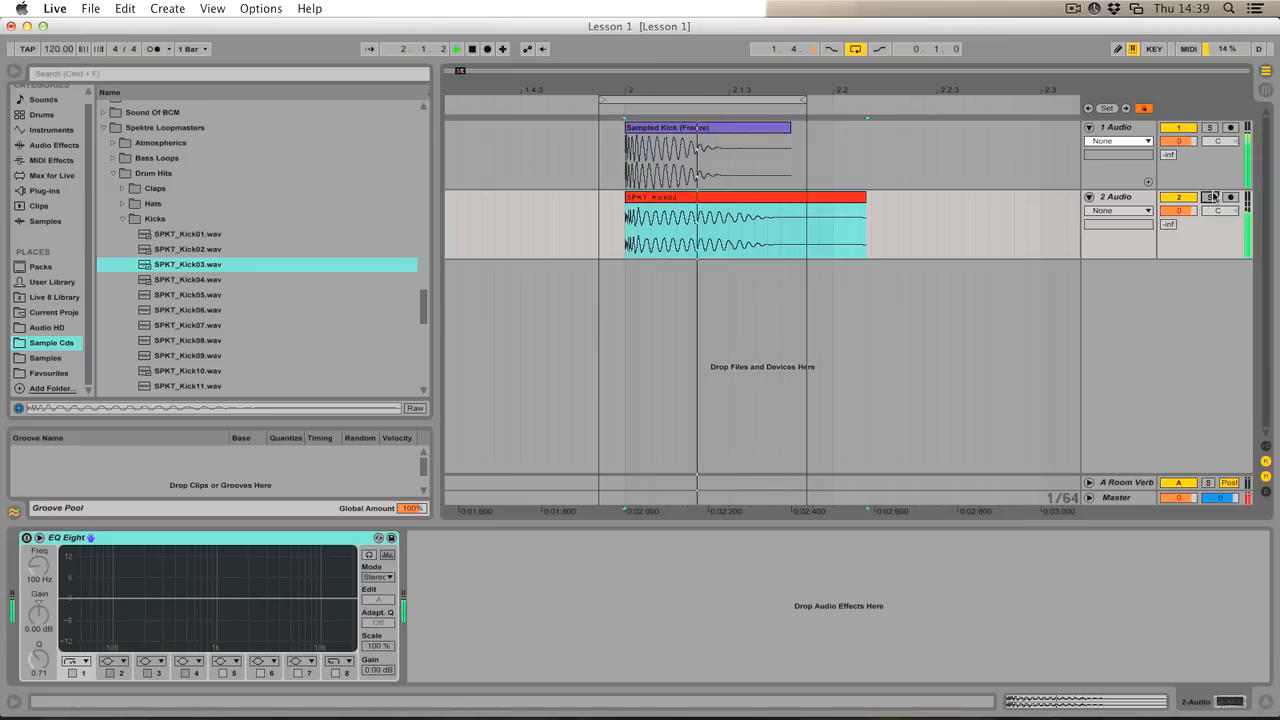
key("space")
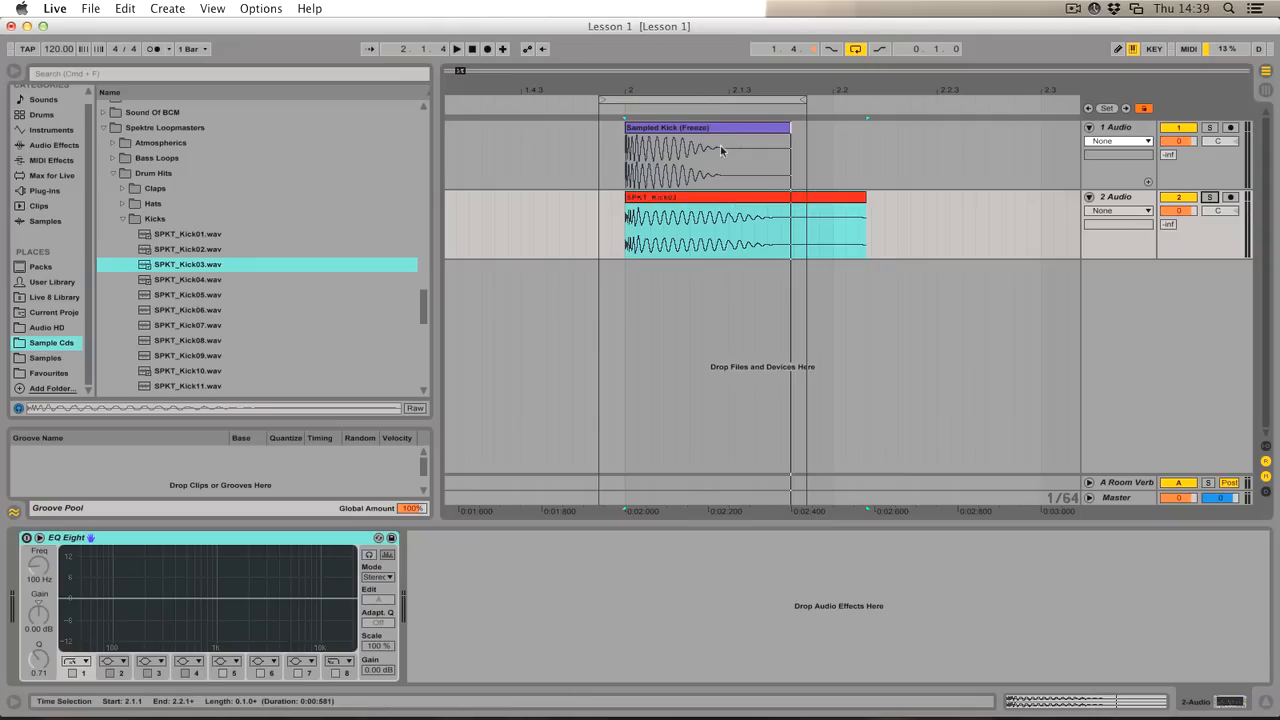
double_click(769, 204)
key("space")
key("space")
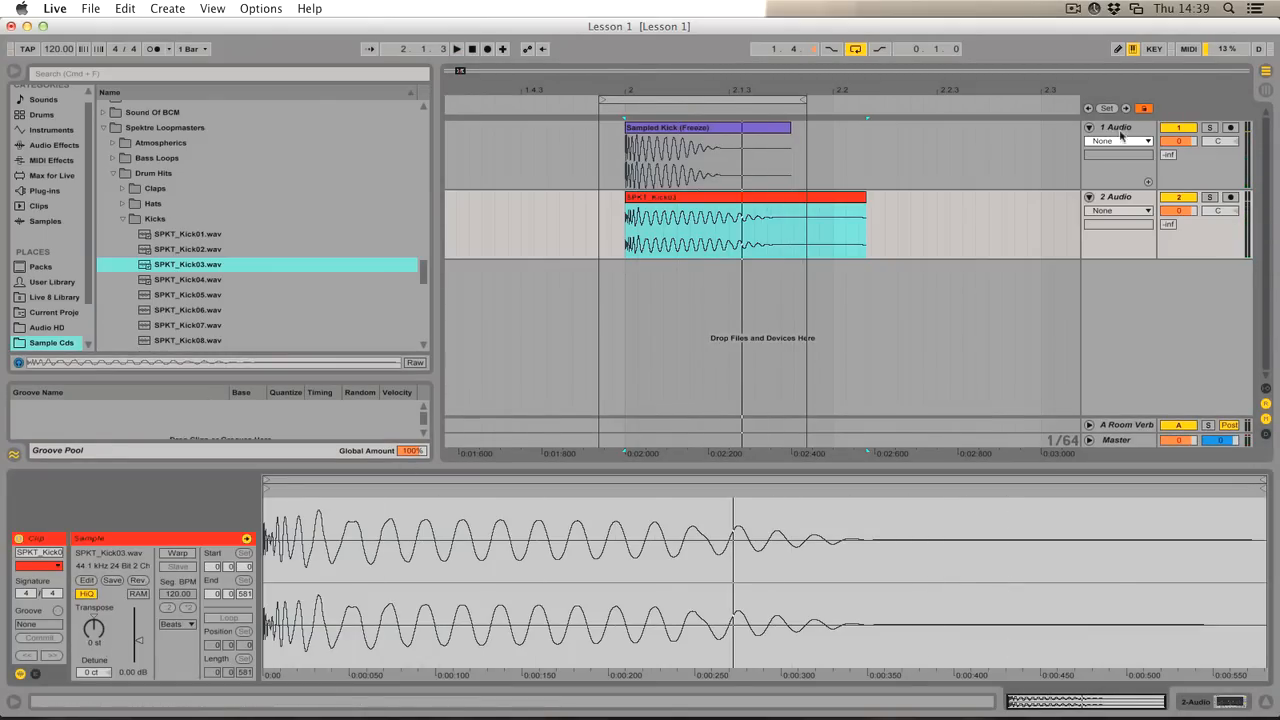
- Lower the volume of the 1 Audio and 2 Audio tracks together to -3.1 dB and play the loop
left_click(1123, 160)
left_click(1120, 203, "shift")
left_click_drag(1187, 210, 1187, 214)
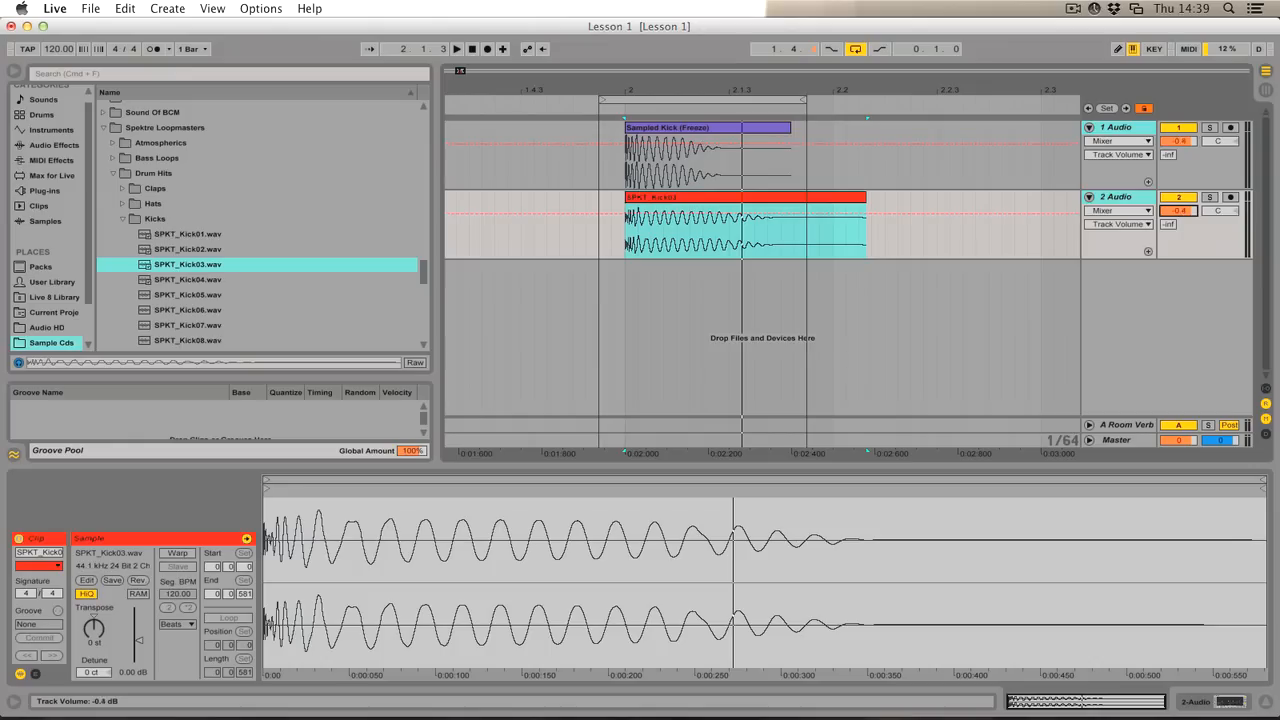
left_click(659, 100)
key("space")
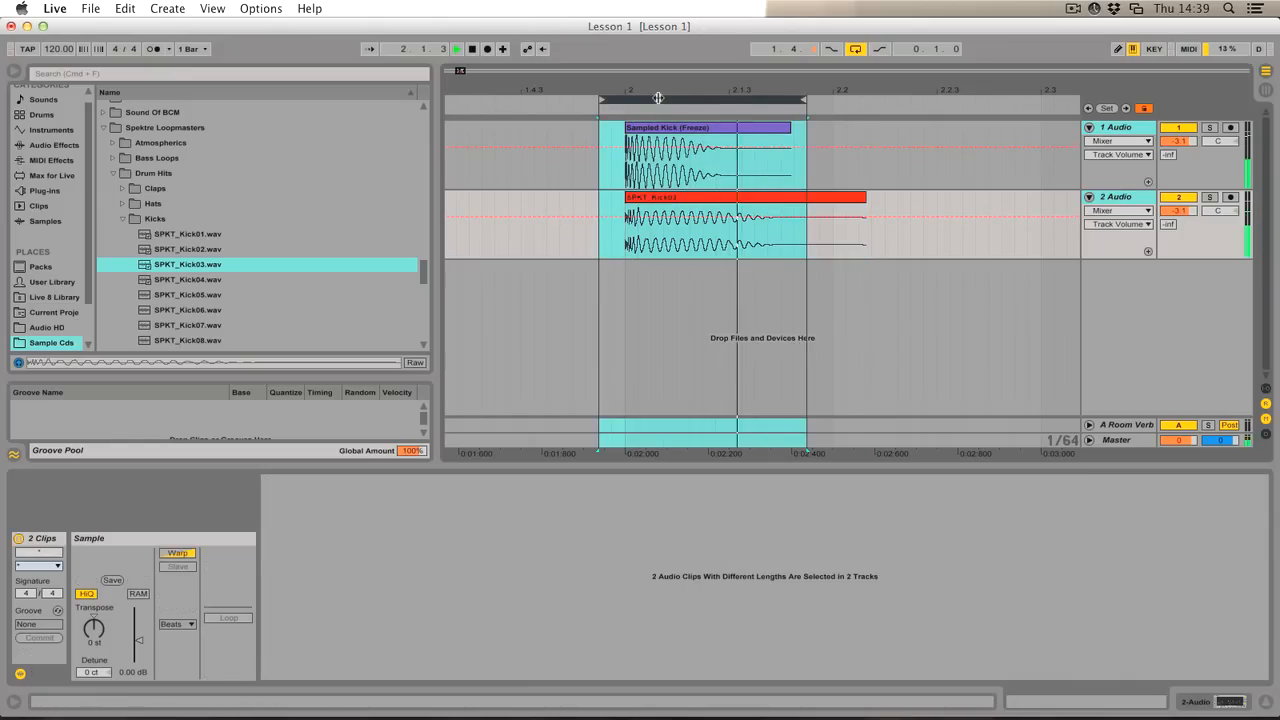
- Stop playback and transpose the SPKT_Kick03 clip to -2 st
left_click(762, 200)
key("space")
left_click_drag(714, 92, 636, 128)
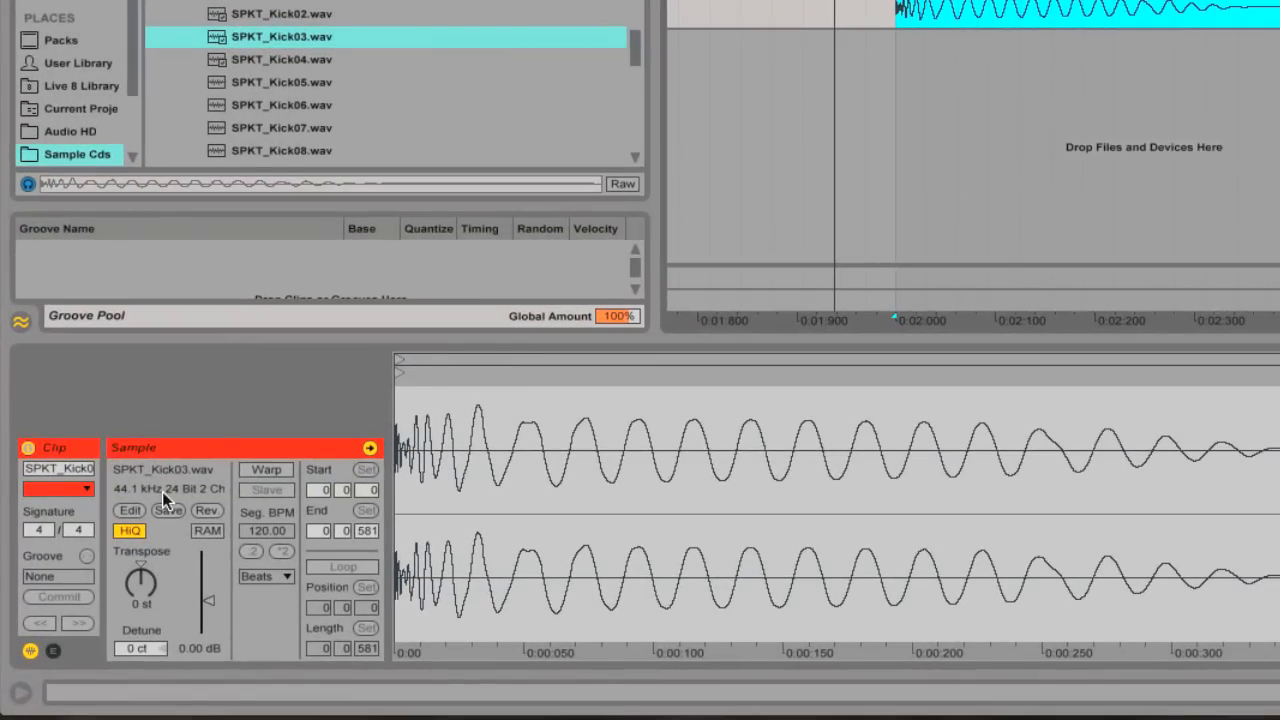
mouse_move(150, 597)
left_mouse_down()
mouse_move(150, 629)
mouse_move(150, 599)
mouse_move(150, 618)
left_mouse_up()
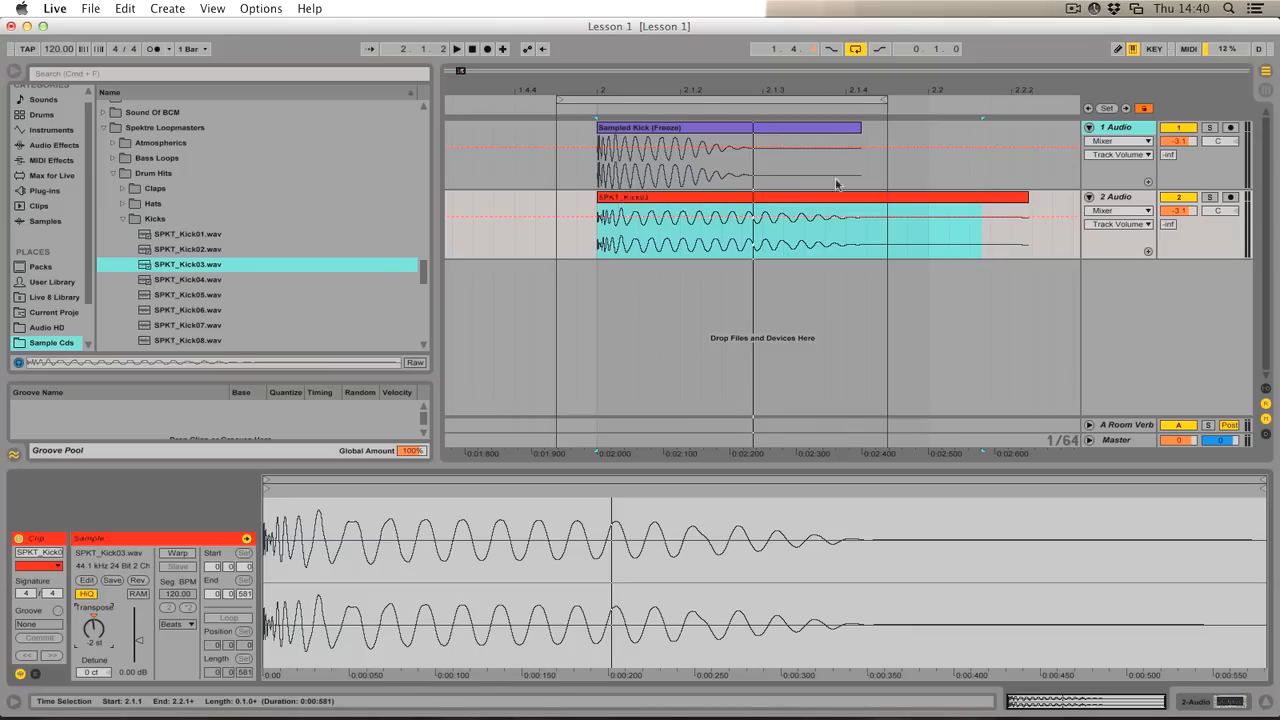
- Switch on the EQ Eight on the 2 Audio track and enable band 1 as an x4 low-cut filter
left_click(1186, 198)
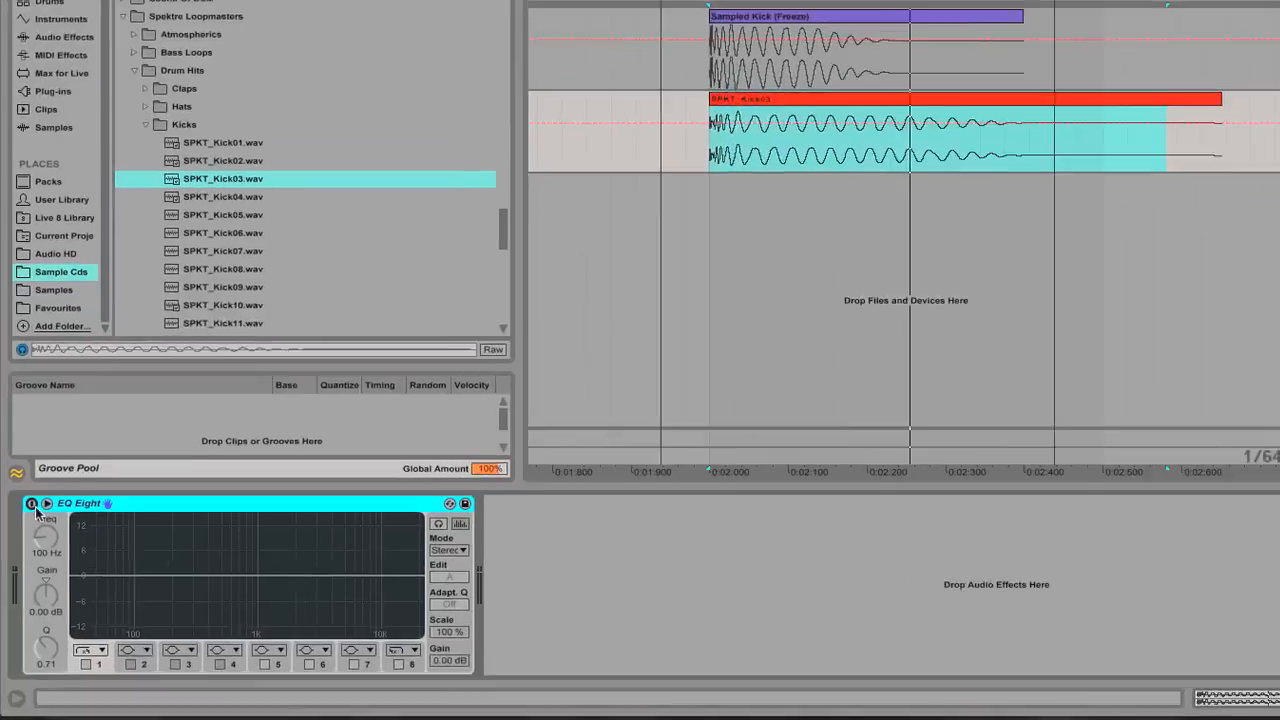
left_click(27, 538)
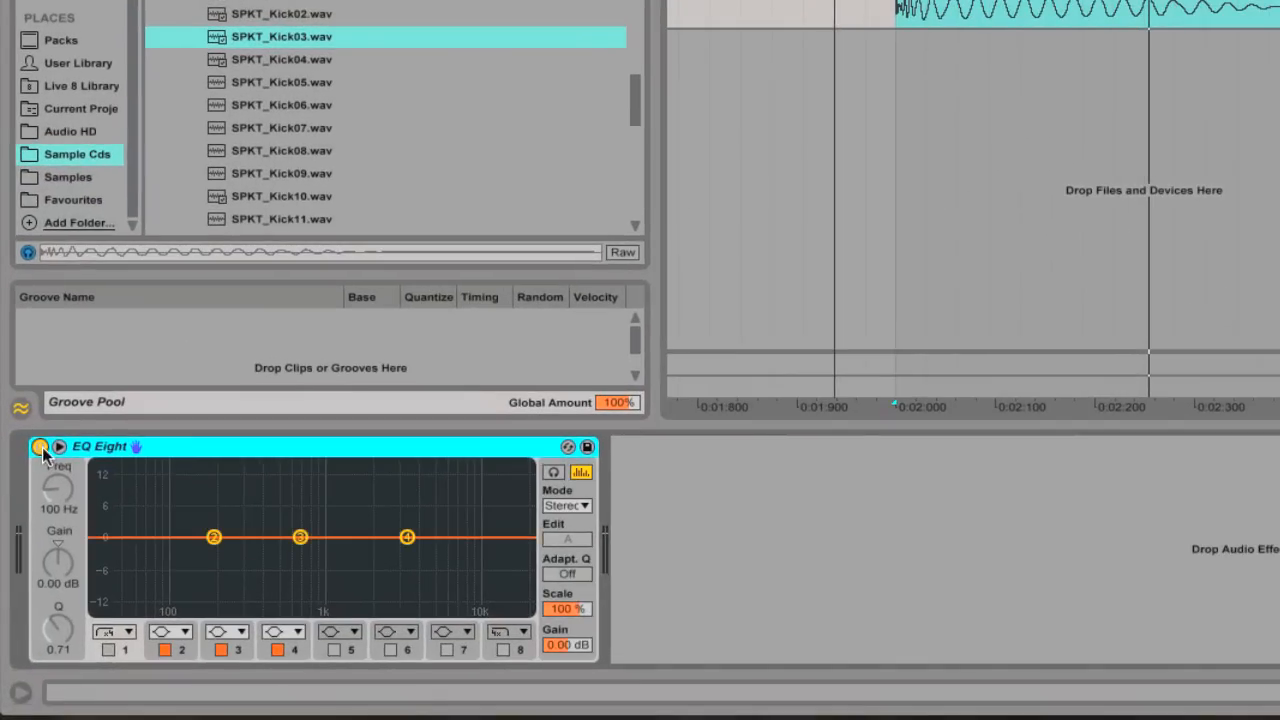
left_click(108, 650)
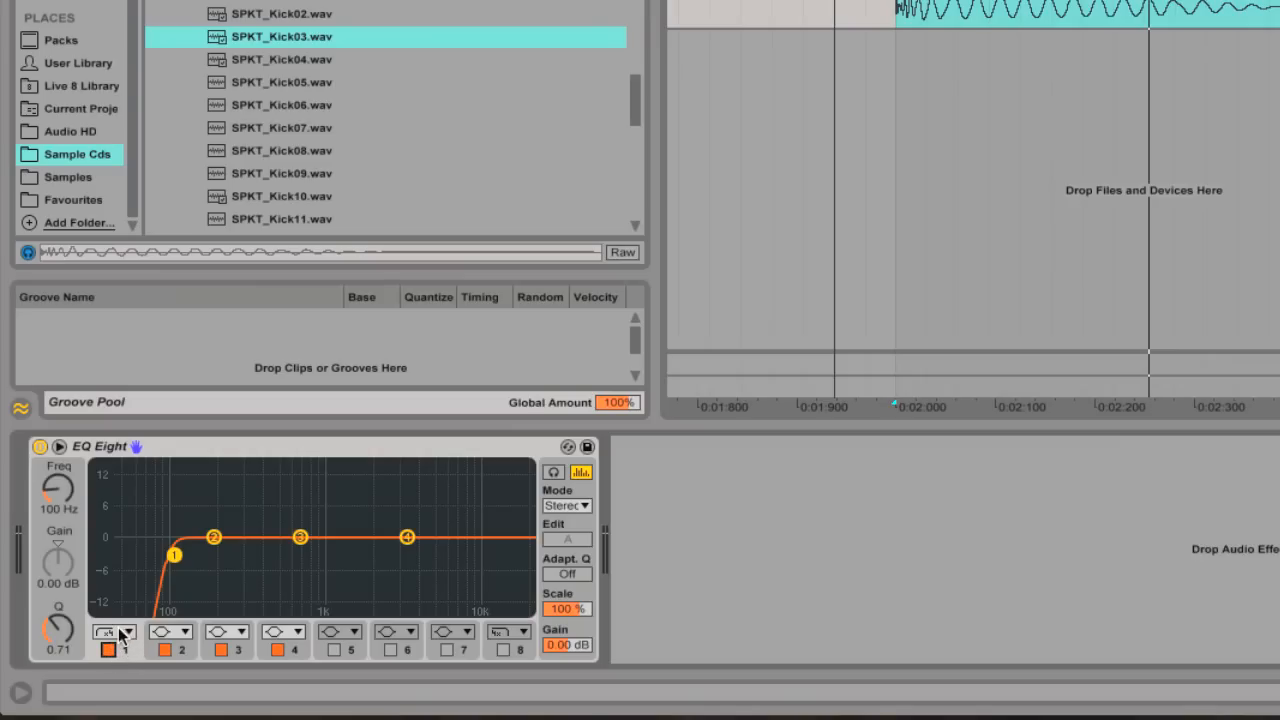
left_click(121, 632)
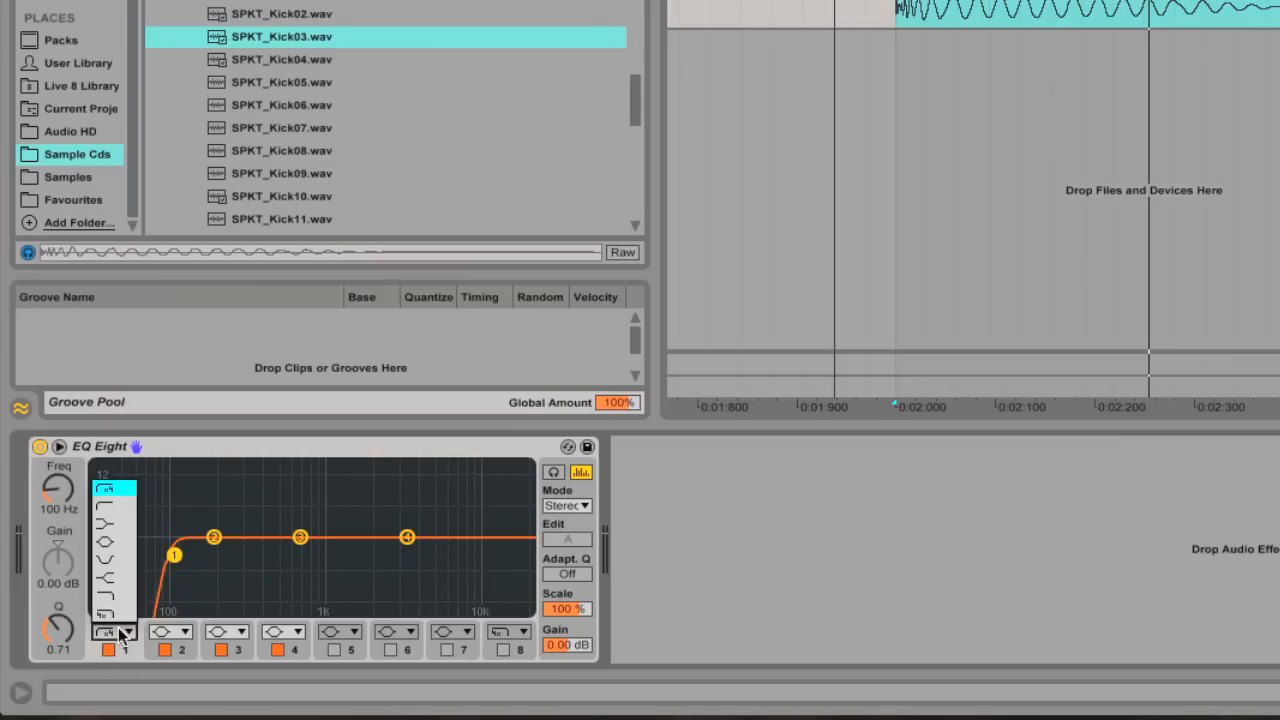
left_click(116, 490)
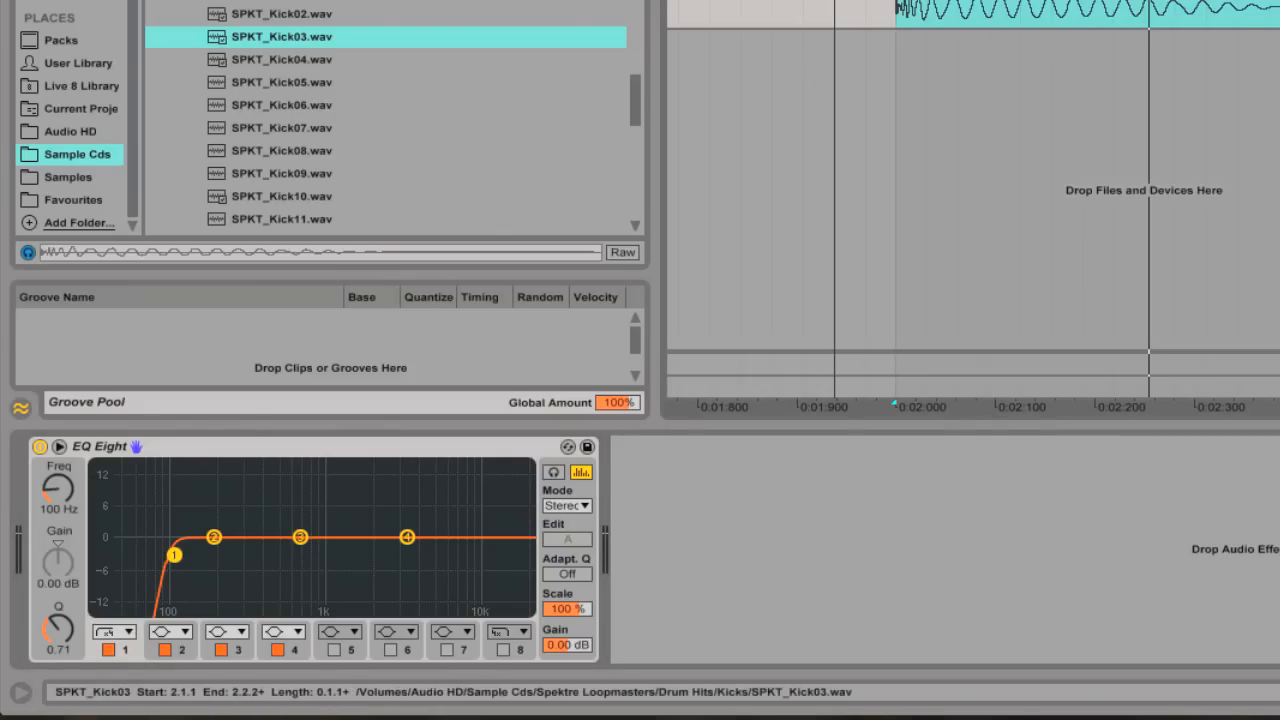
- While the loop plays, set the EQ Eight's low cut to 150 Hz with a Q of 0.85
left_click(1149, 4)
key("space")
mouse_move(175, 560)
left_mouse_down()
mouse_move(213, 546)
mouse_move(186, 552)
left_mouse_up()
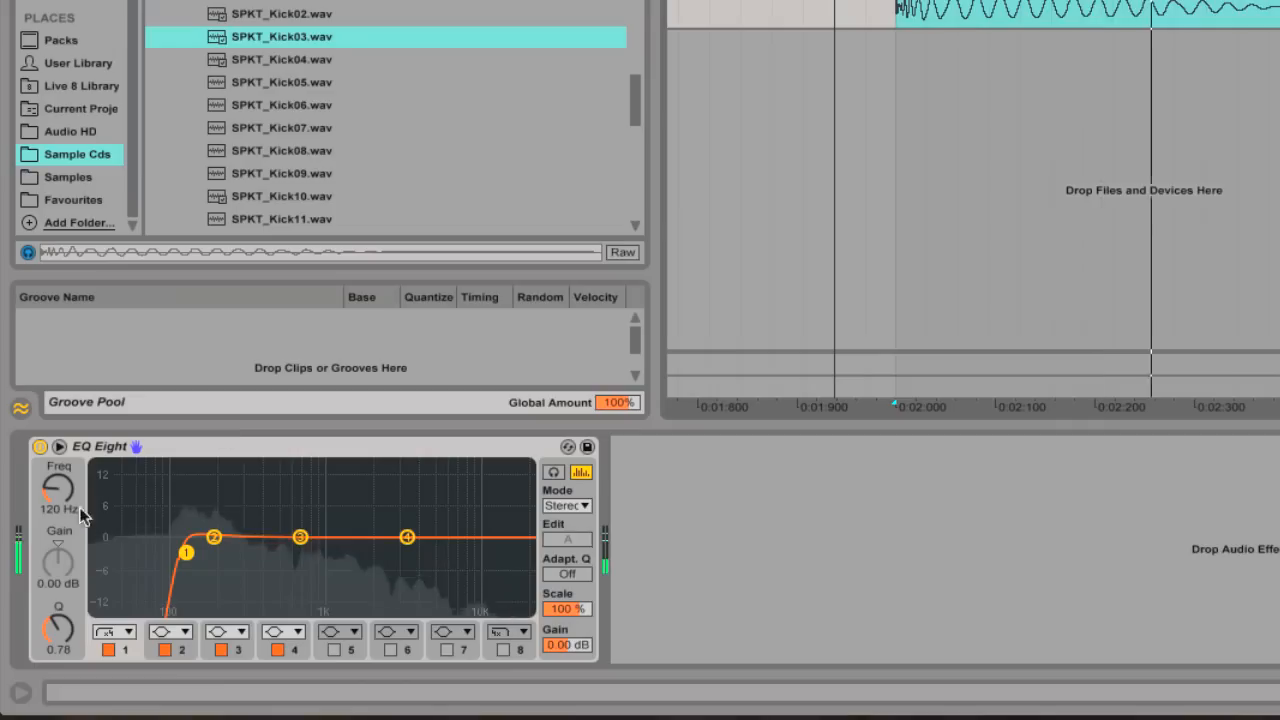
mouse_move(186, 552)
left_mouse_down()
mouse_move(300, 531)
mouse_move(191, 540)
mouse_move(200, 549)
left_mouse_up()
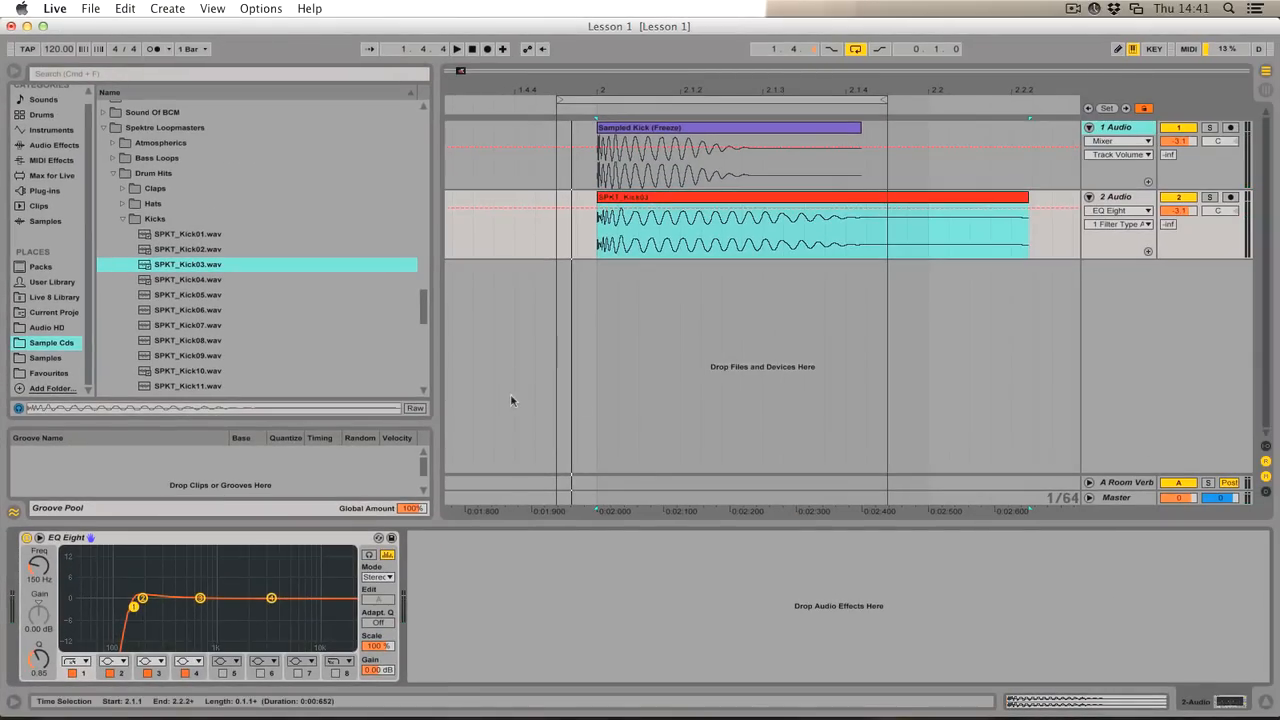
- Trim the SPKT_Kick03 clip's end to just before the loop end and fade it out from about 2.1.2
left_click(1051, 207)
left_click_drag(1030, 200, 721, 213)
right_click(855, 200)
left_click(905, 365)
left_click(703, 217)
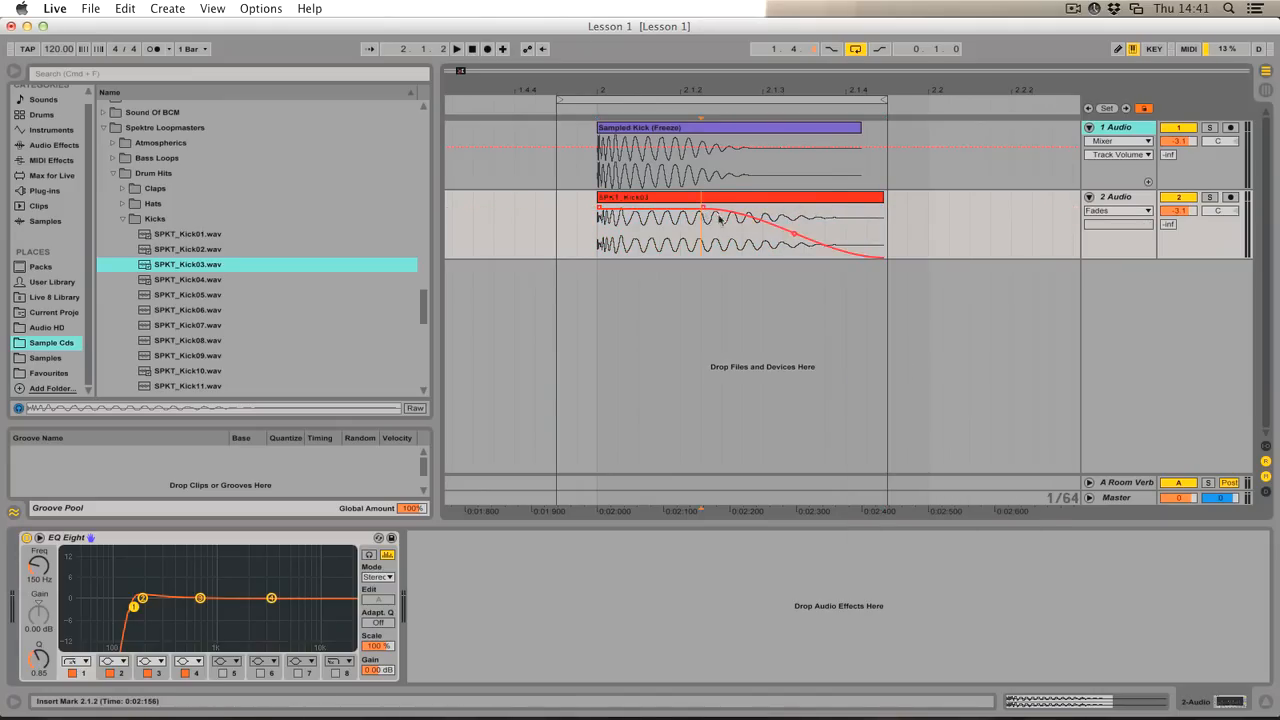
- Play the layered kick and compare it with the 2 Audio track muted and unmuted
key("space")
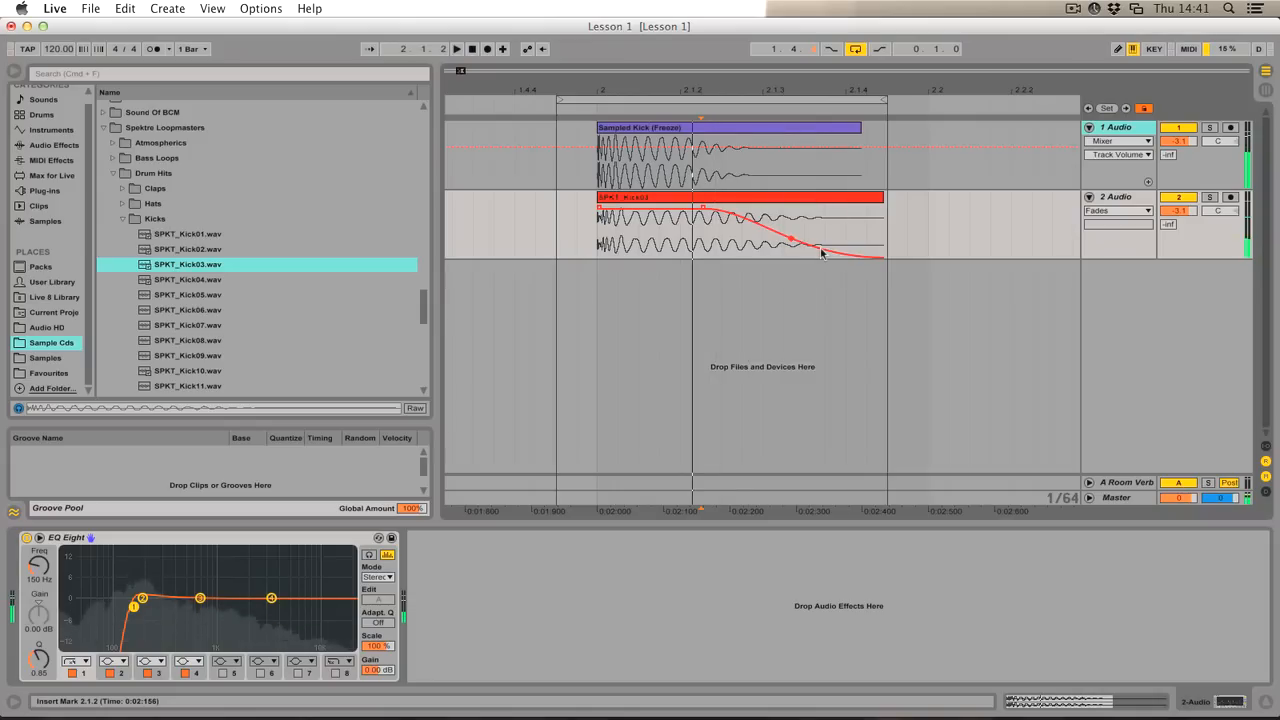
key("space")
left_click(1177, 199)
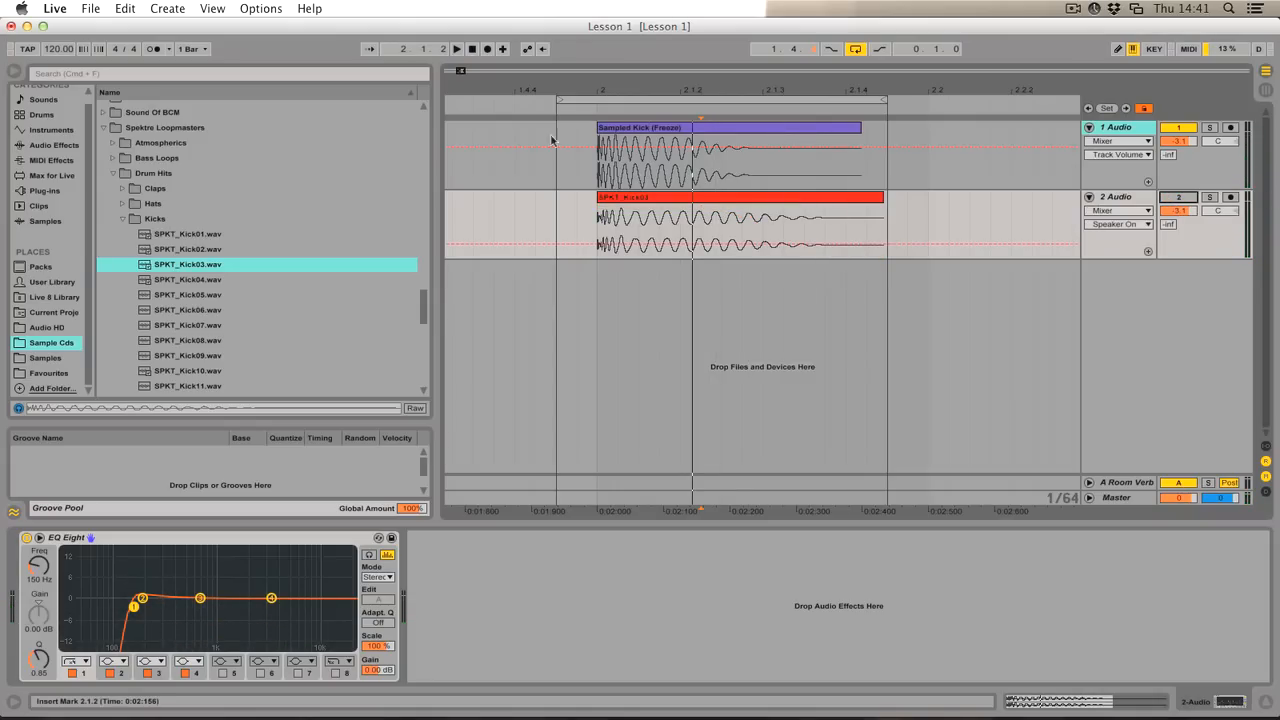
key("space")
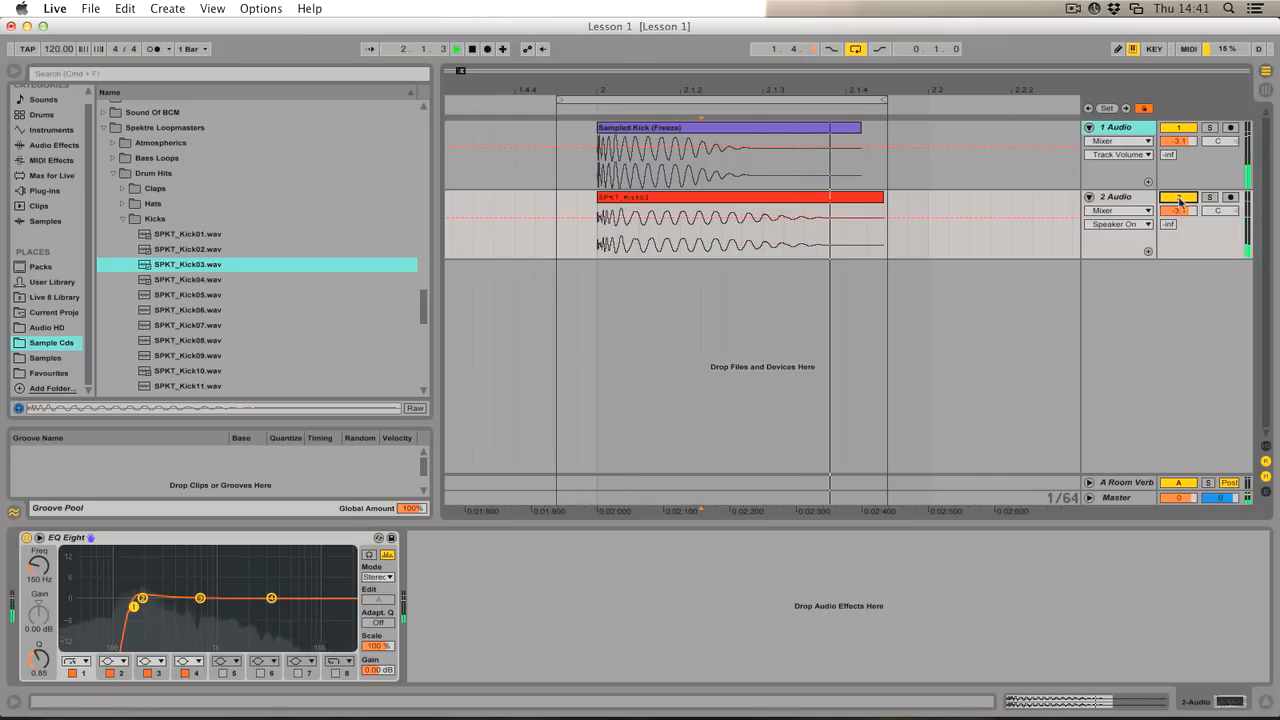
key("space")
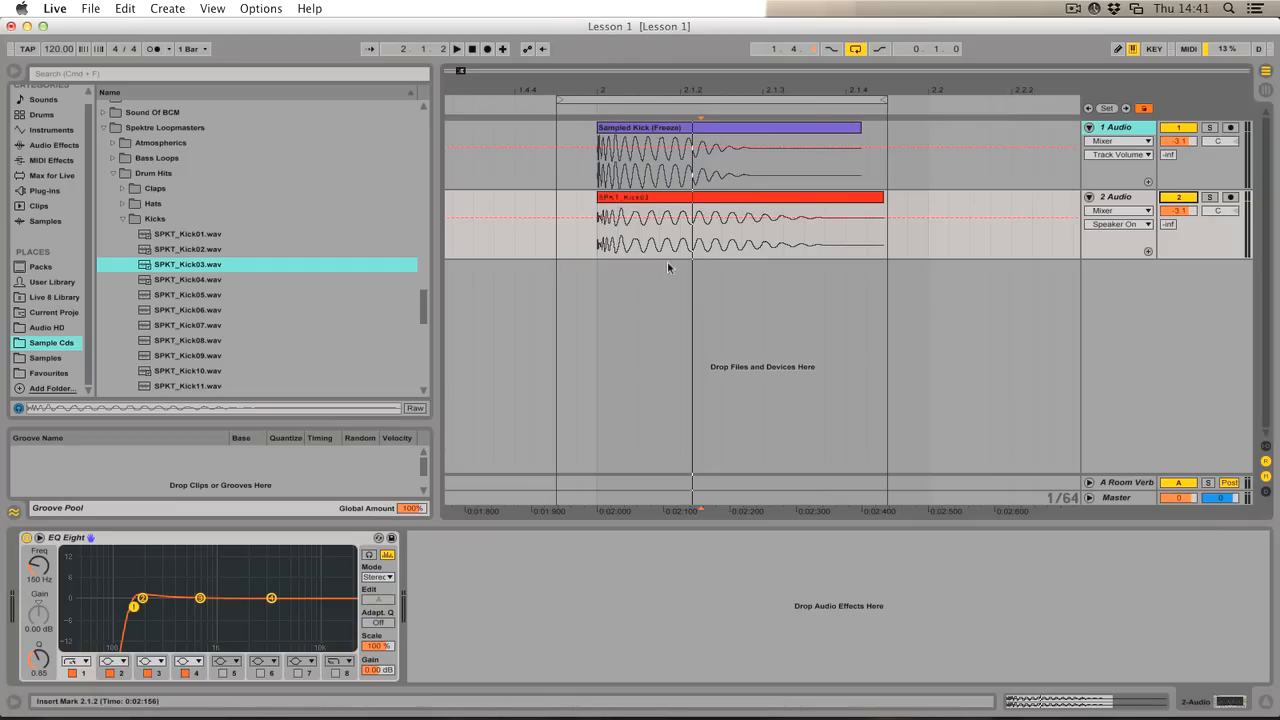
- Show the fades of the Sampled Kick clip and add a very short fade-in at its start
left_click(616, 129)
left_click_drag(615, 88, 608, 95)
right_click(595, 190)
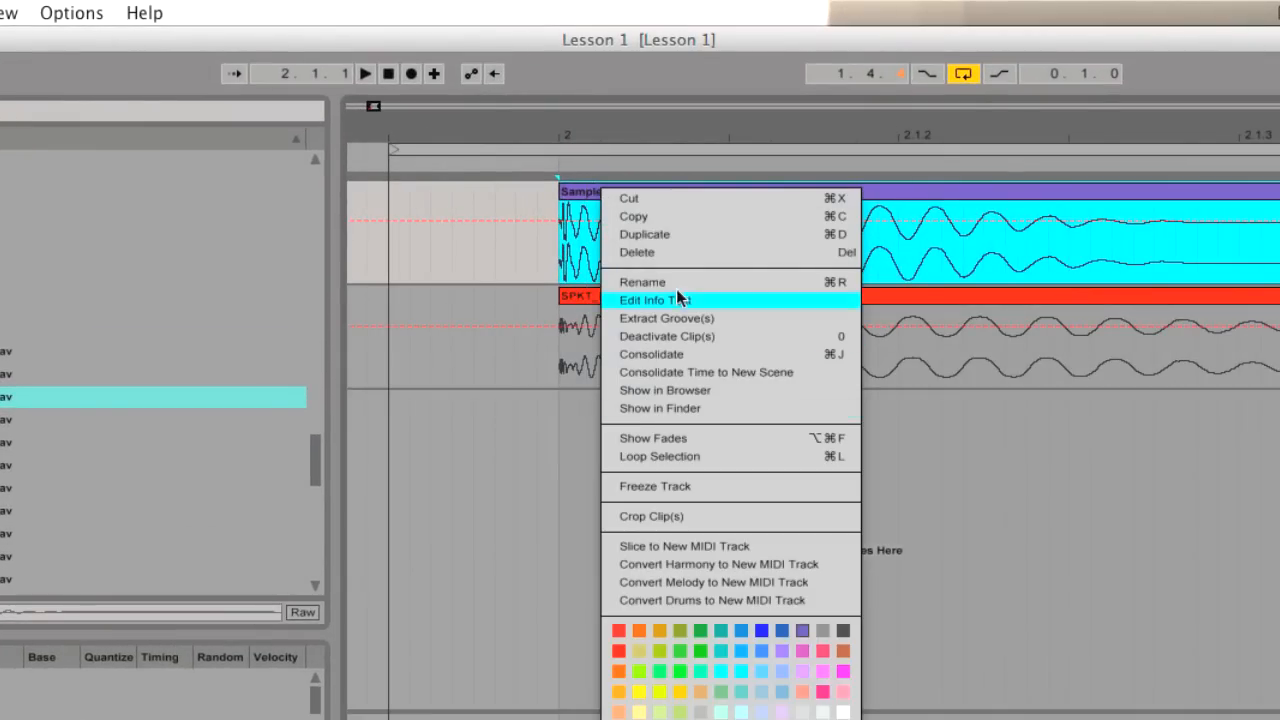
left_click(670, 437)
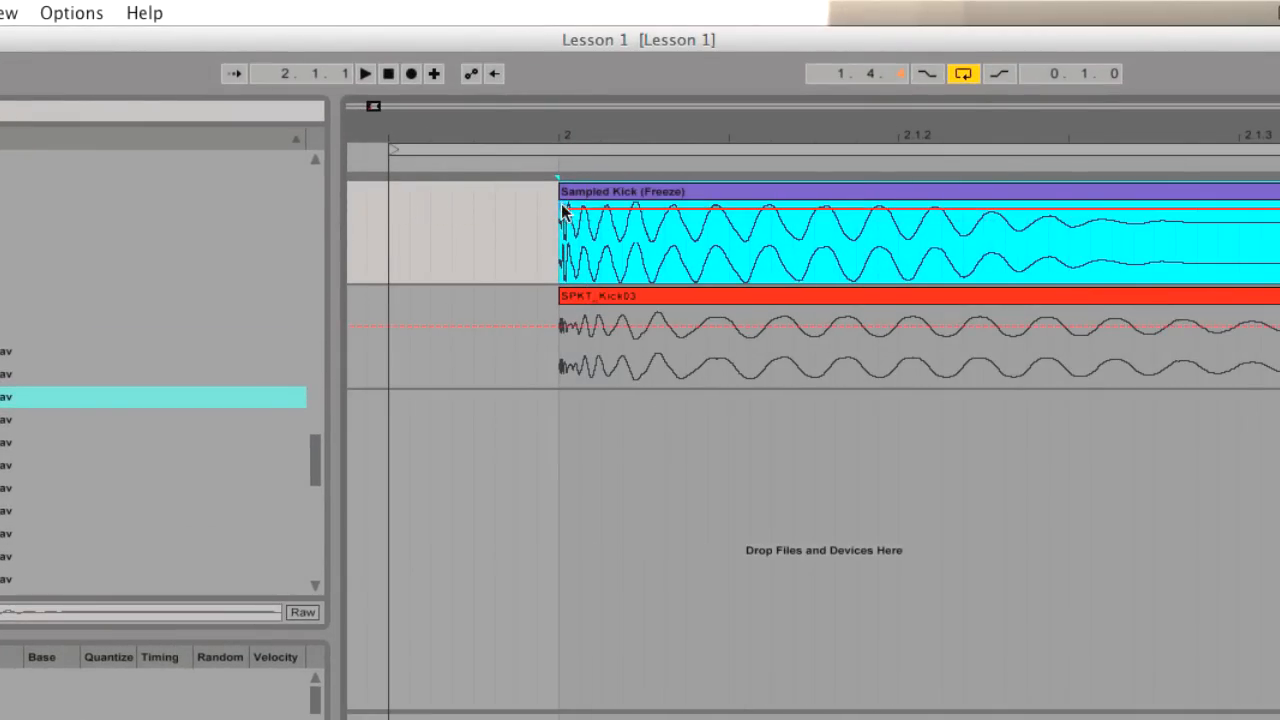
left_click_drag(563, 210, 587, 212)
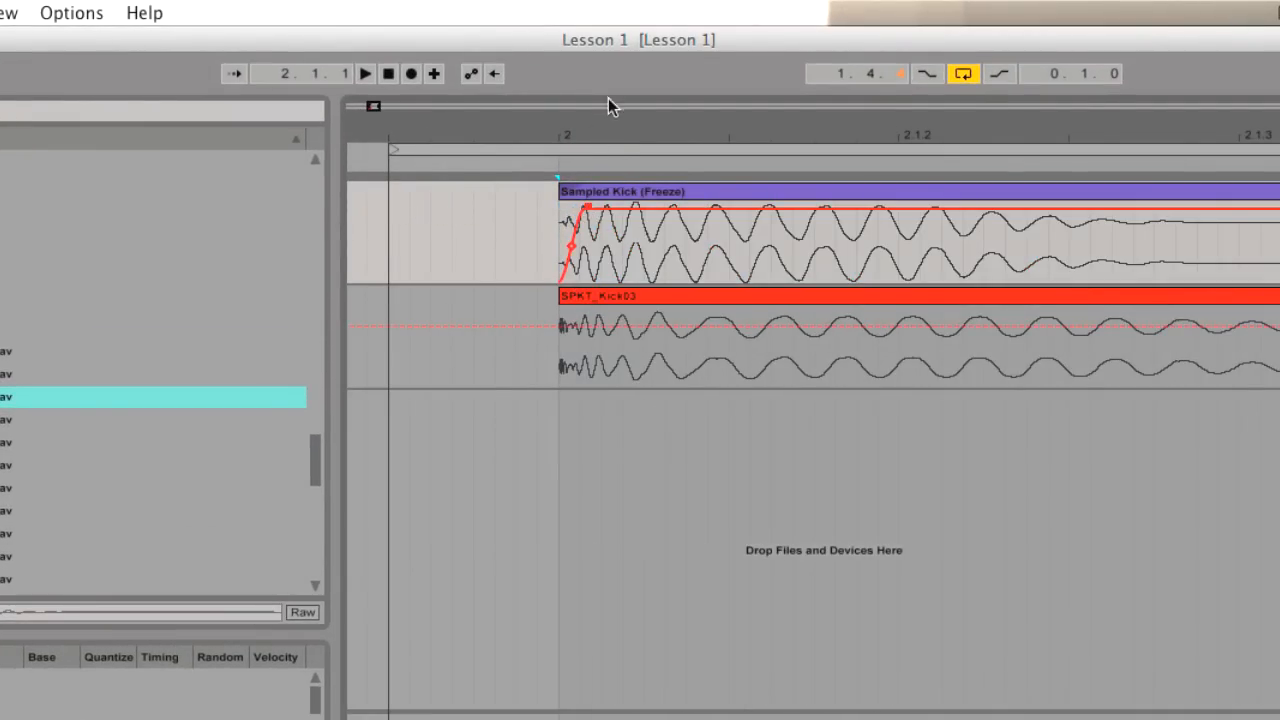
- Audition the combined kick, and solo the 2 Audio and 1 Audio tracks in turn to compare the layers
left_click_drag(615, 135, 616, 106)
key("space")
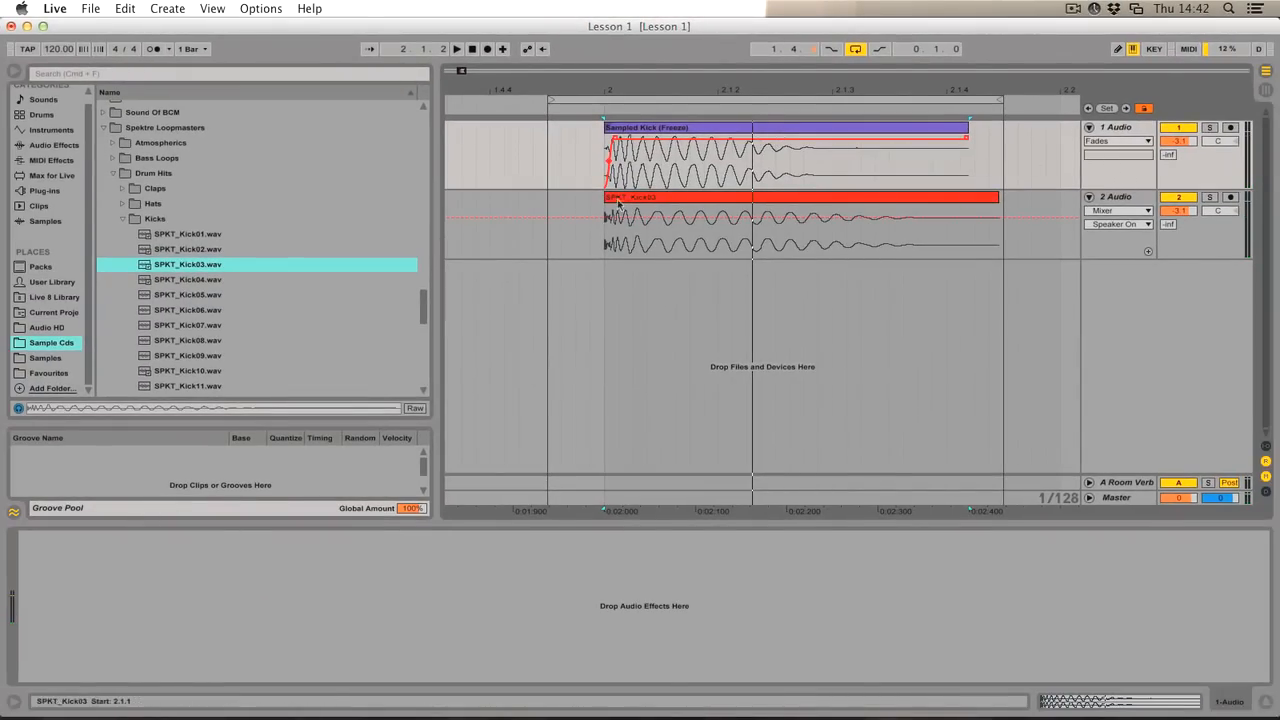
left_click(1210, 198)
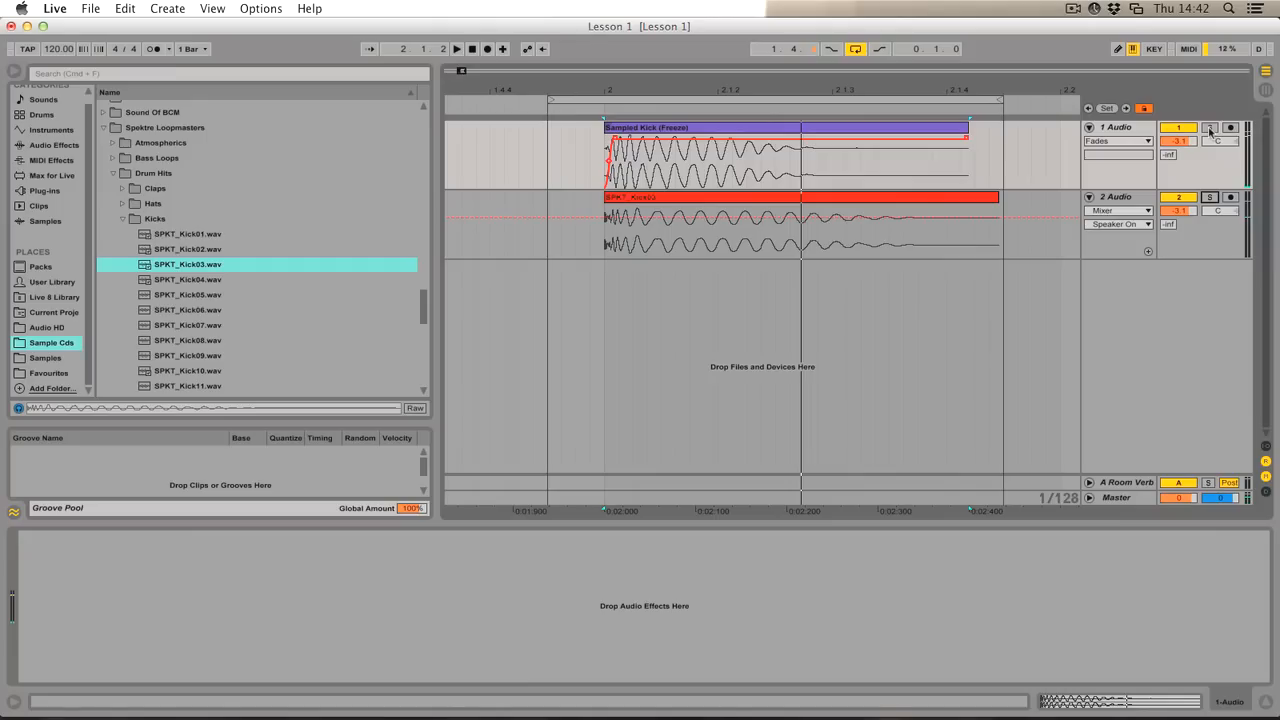
left_click(1210, 129)
key("space")
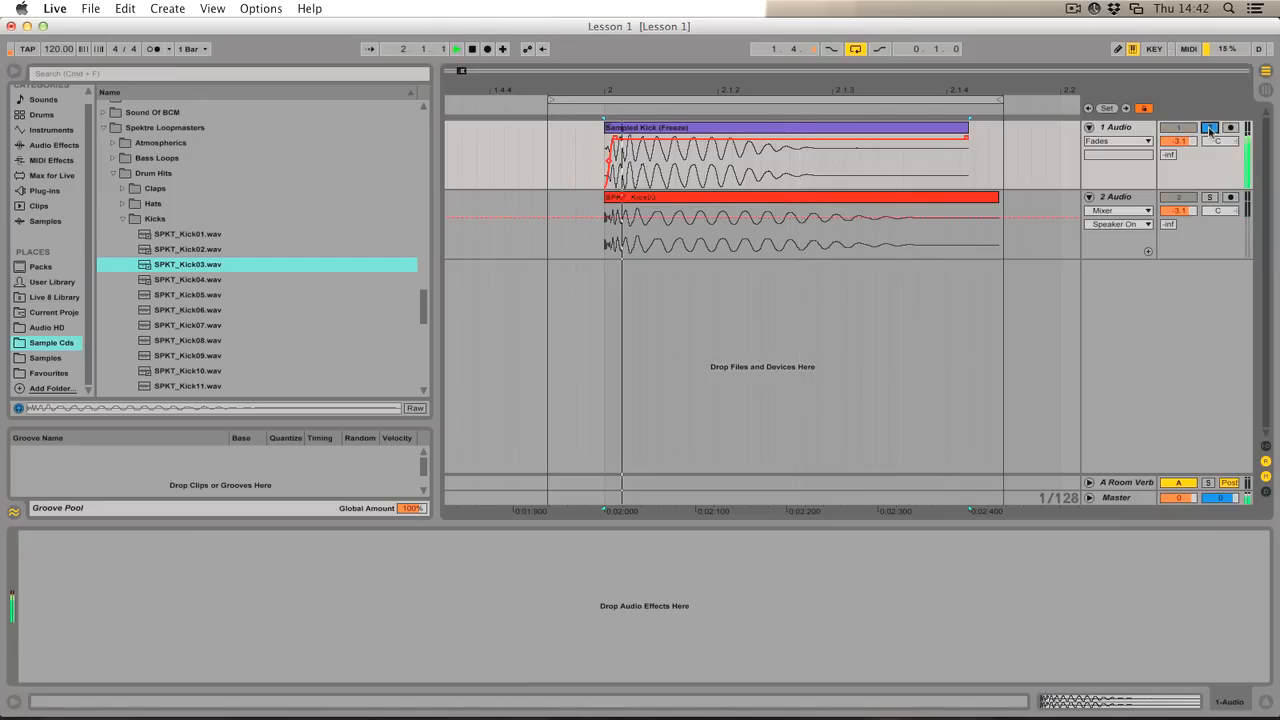
left_click(1210, 129)
- Adjust the low cut in the 2 Audio track's EQ Eight to 144 Hz with a Q of 0.97
left_click(1115, 197)
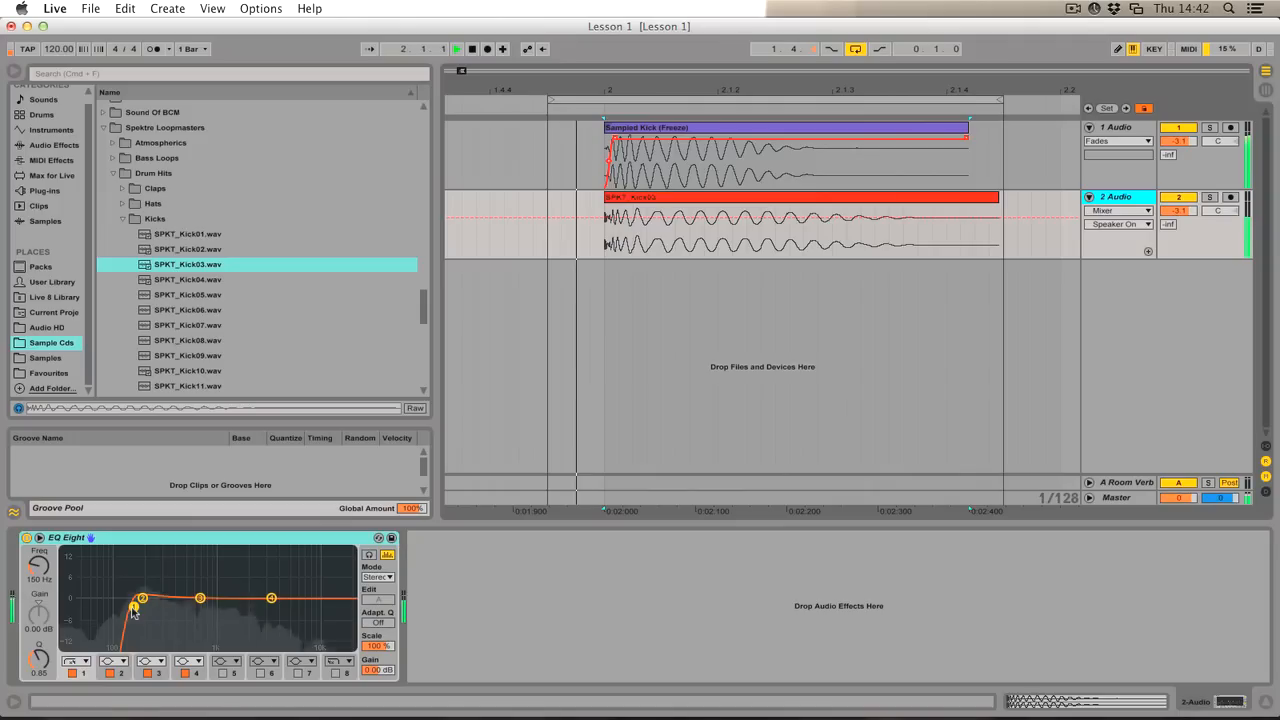
key("space")
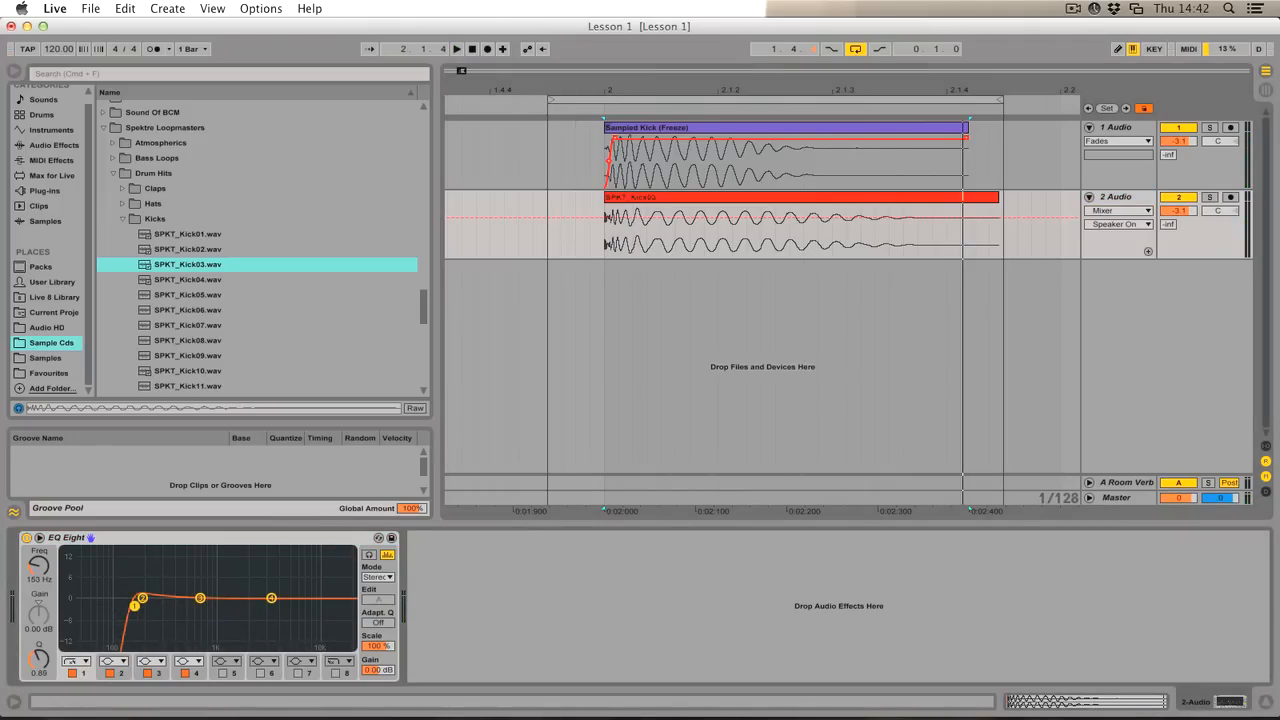
left_click_drag(130, 607, 132, 605)
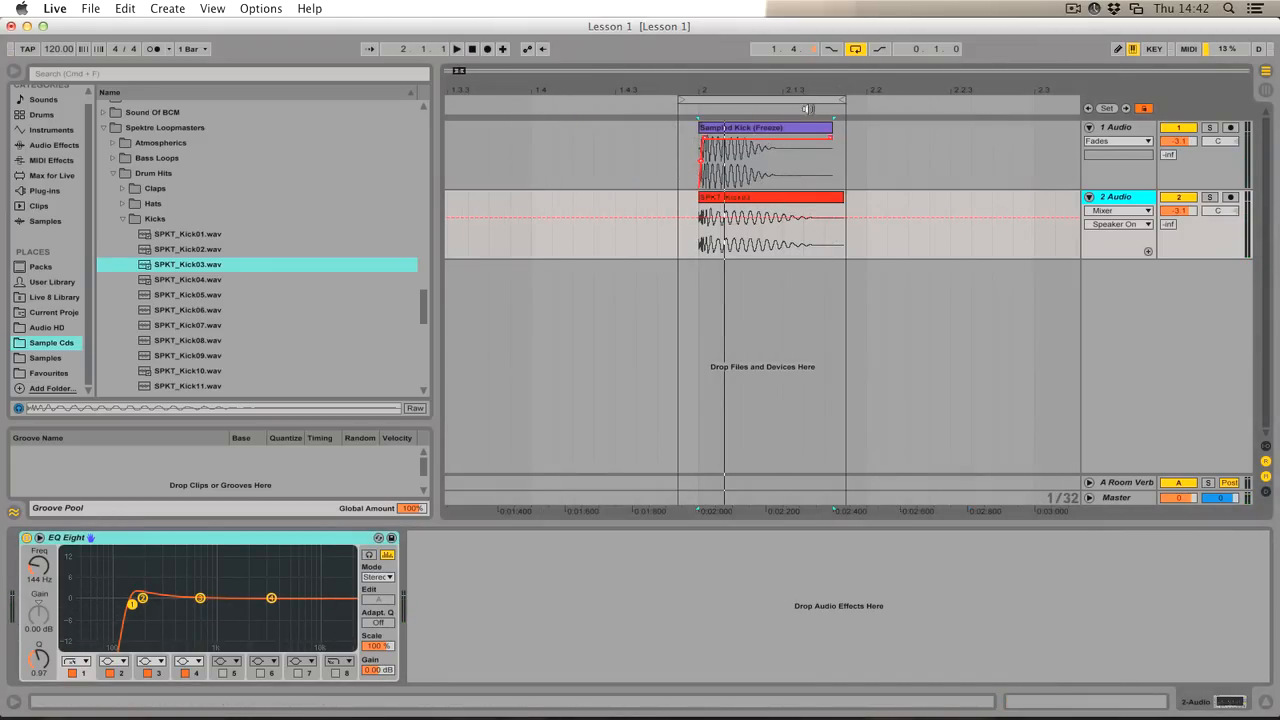
- Freeze and flatten the 1 Audio track to render the sampled kick with its fade
right_click(1117, 133)
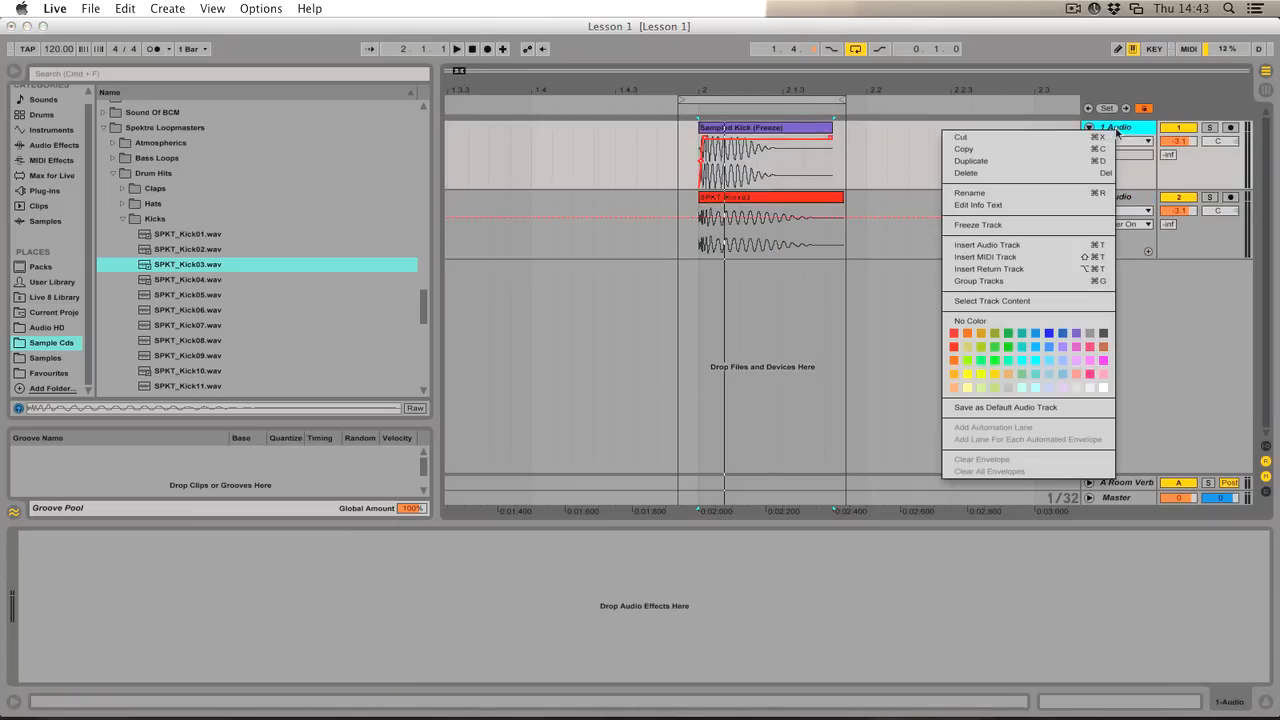
left_click(1016, 225)
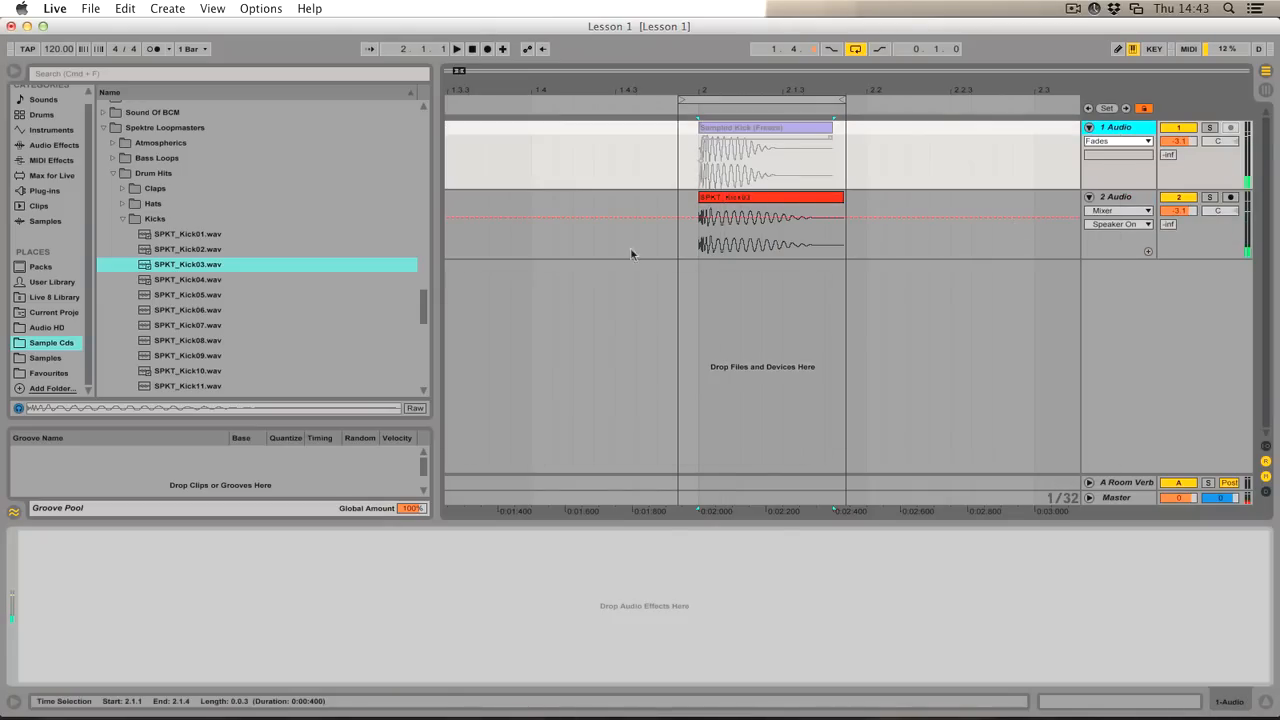
right_click(1143, 132)
left_click(1062, 236)
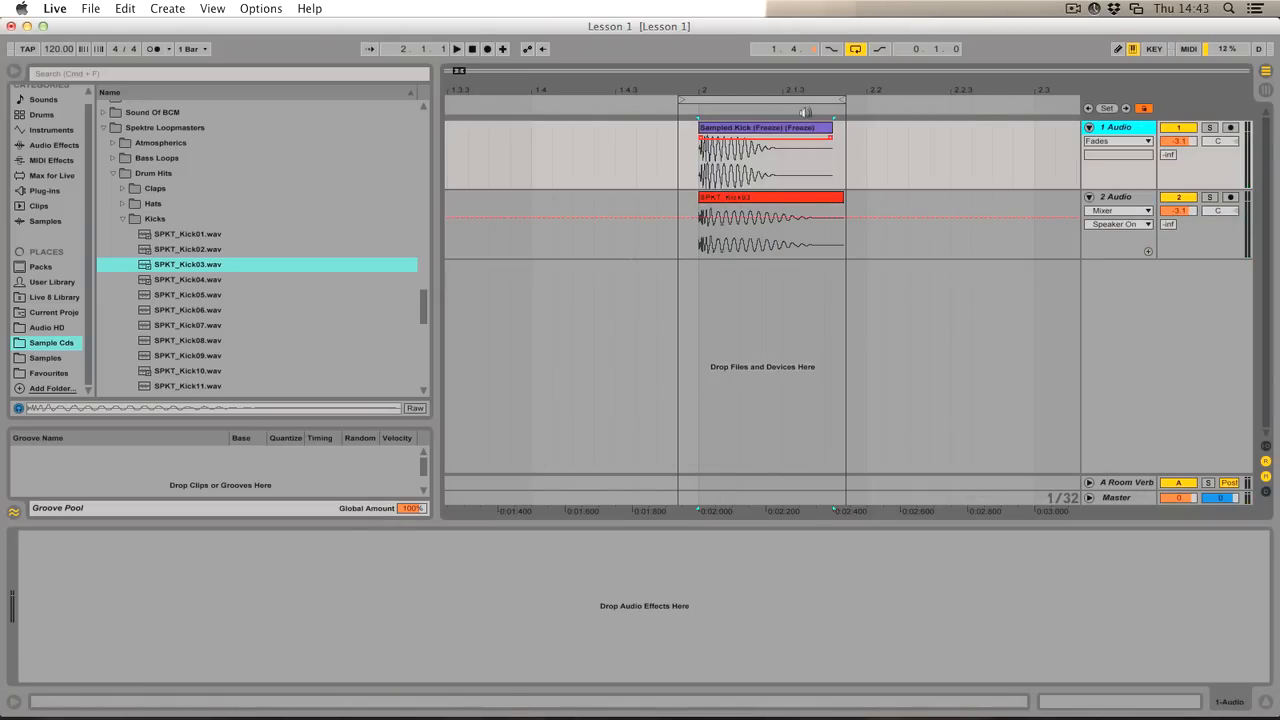
- Freeze and flatten the 2 Audio track so its EQ is rendered into the SPKT_Kick03 clip, and play the arrangement
left_click(1121, 201)
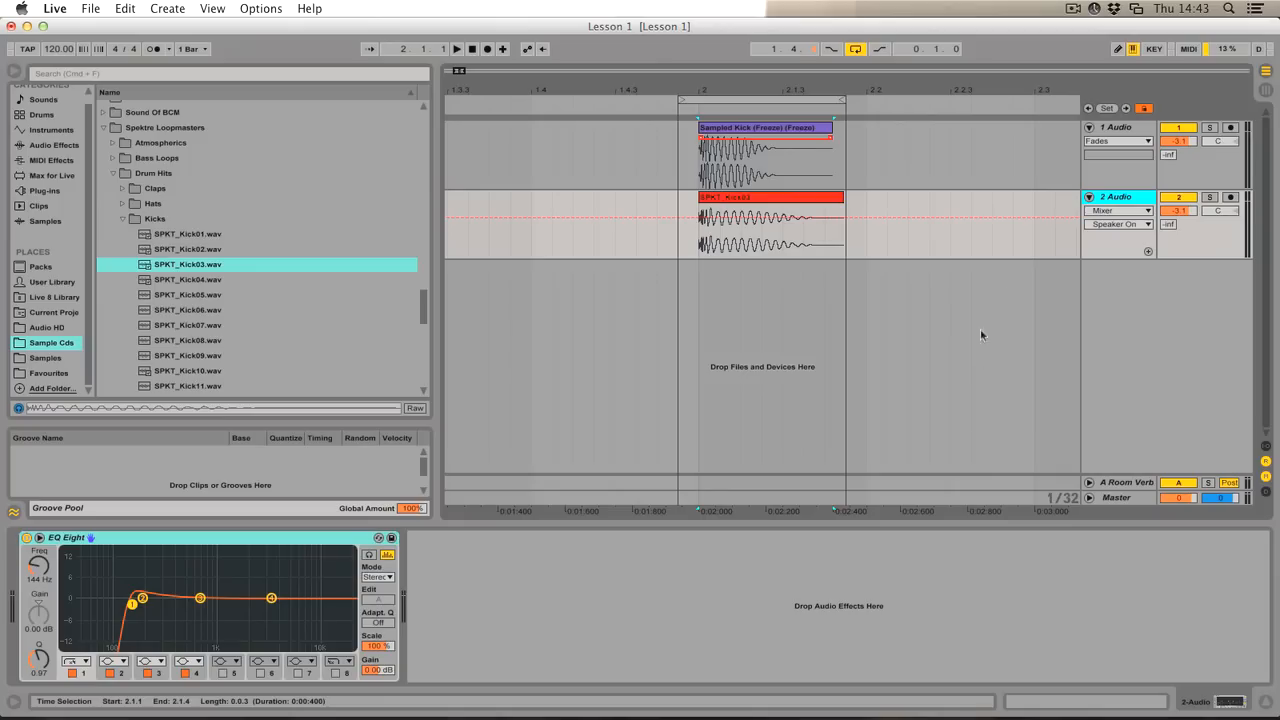
right_click(1117, 203)
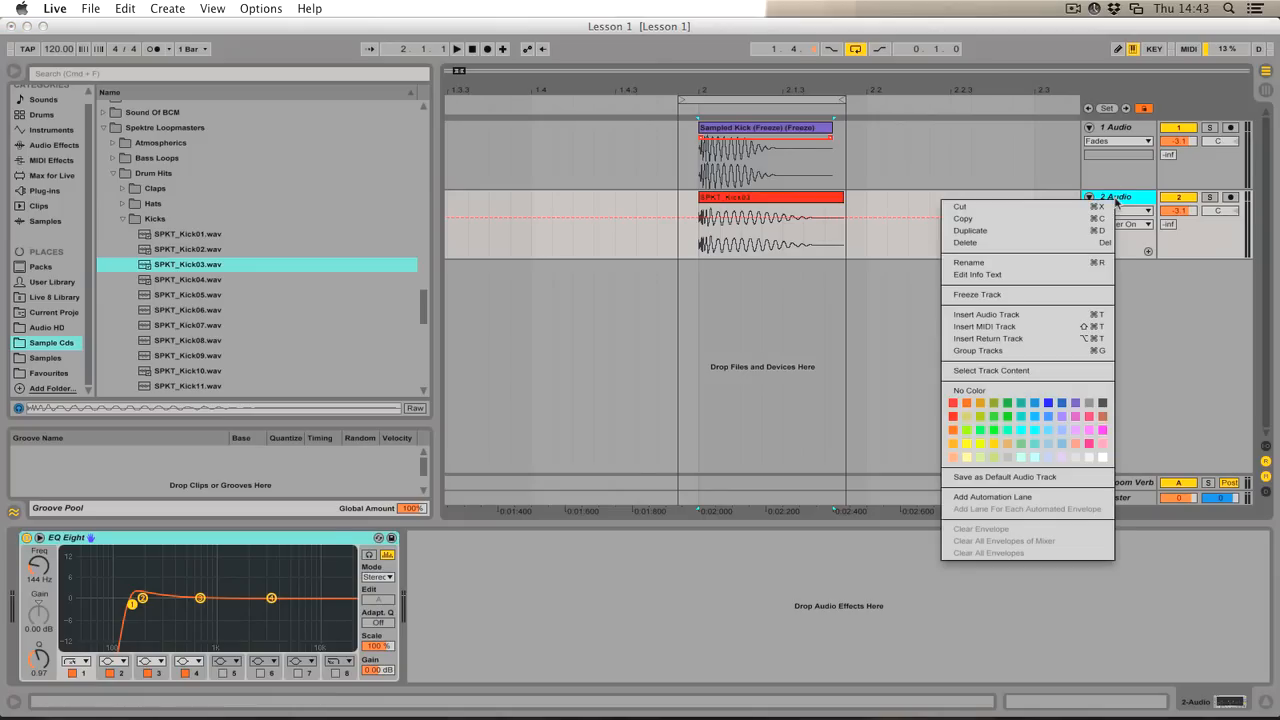
left_click(988, 294)
right_click(1118, 200)
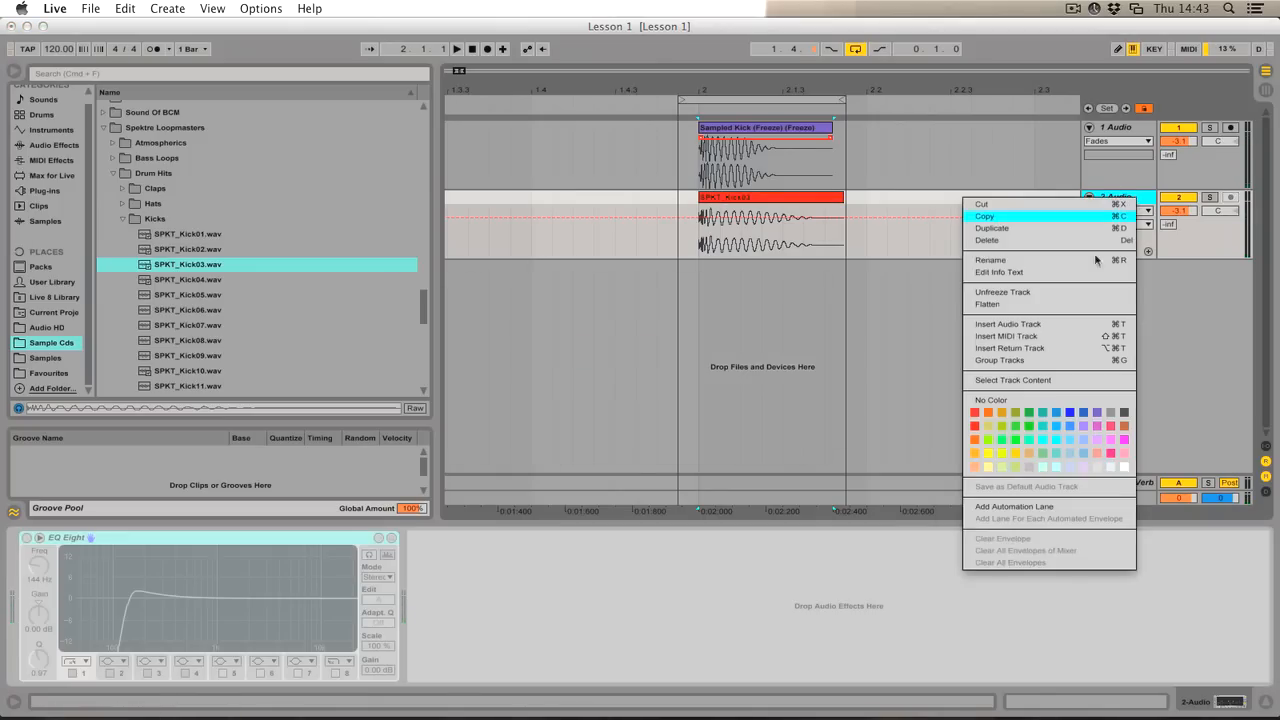
left_click(1041, 310)
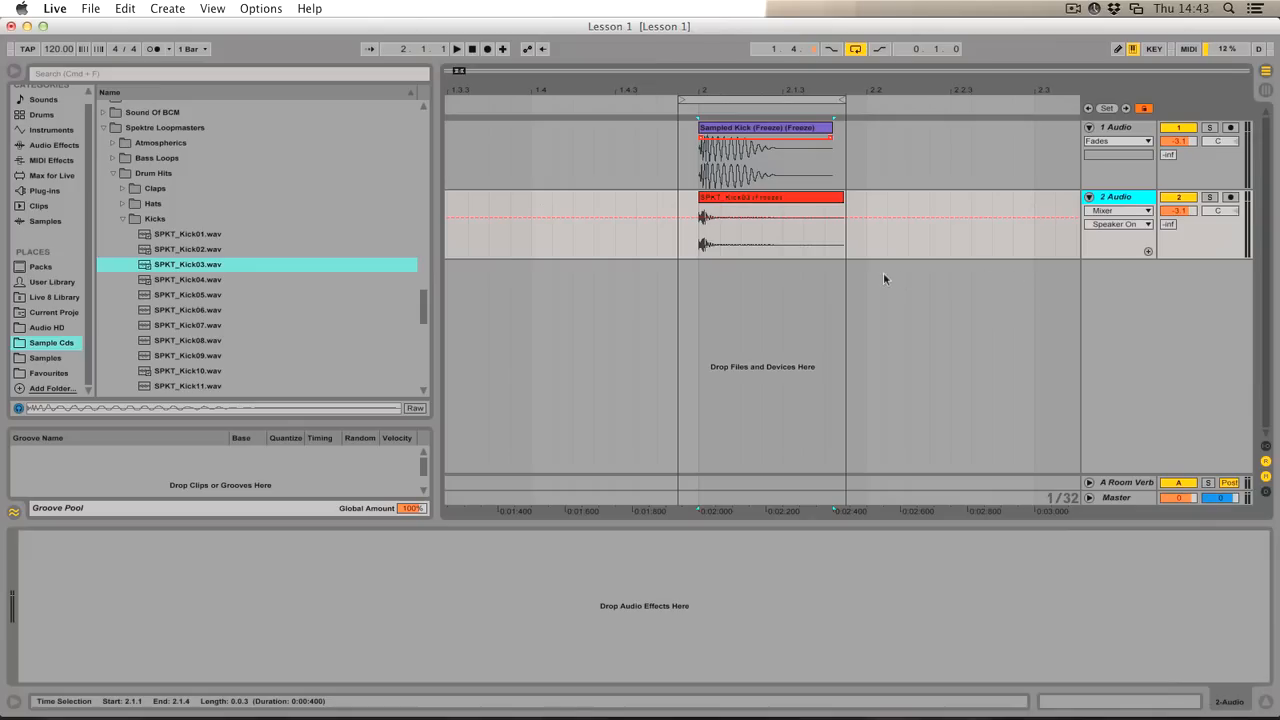
left_click(899, 99)
key("space")
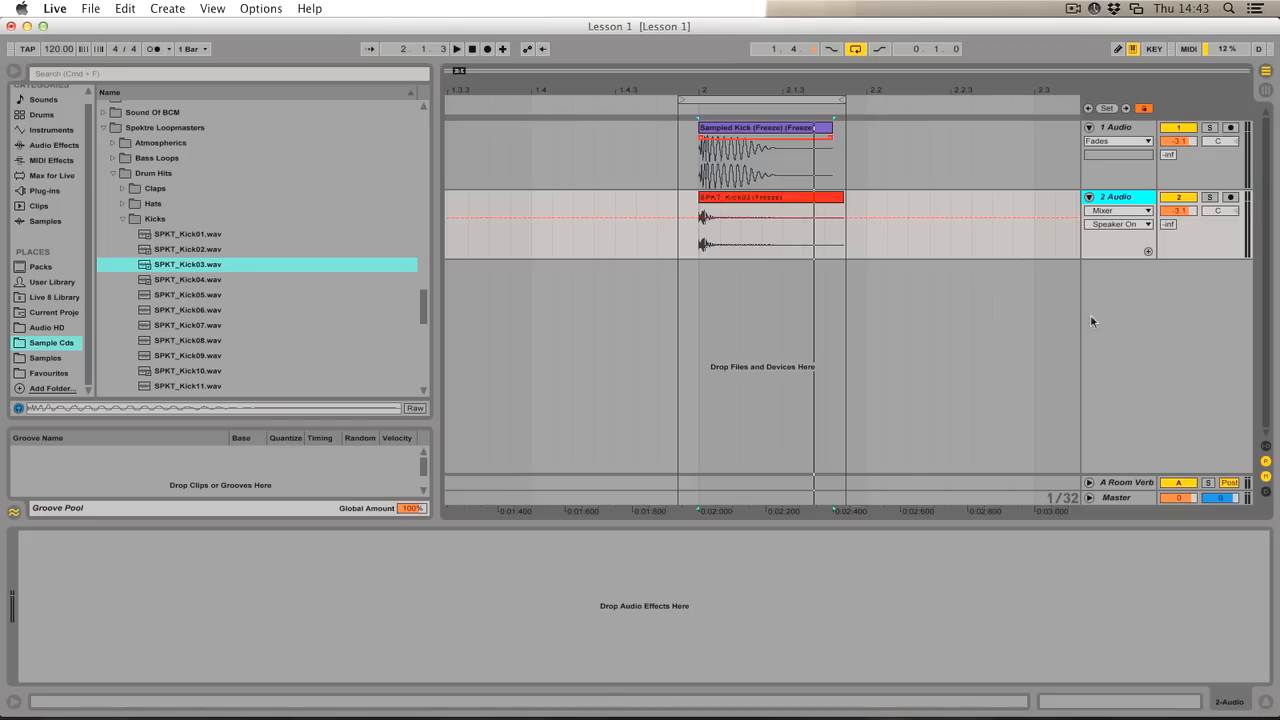
- Insert a MIDI track and load the flattened Sampled Kick clip into it as a Simpler instrument
right_click(1129, 283)
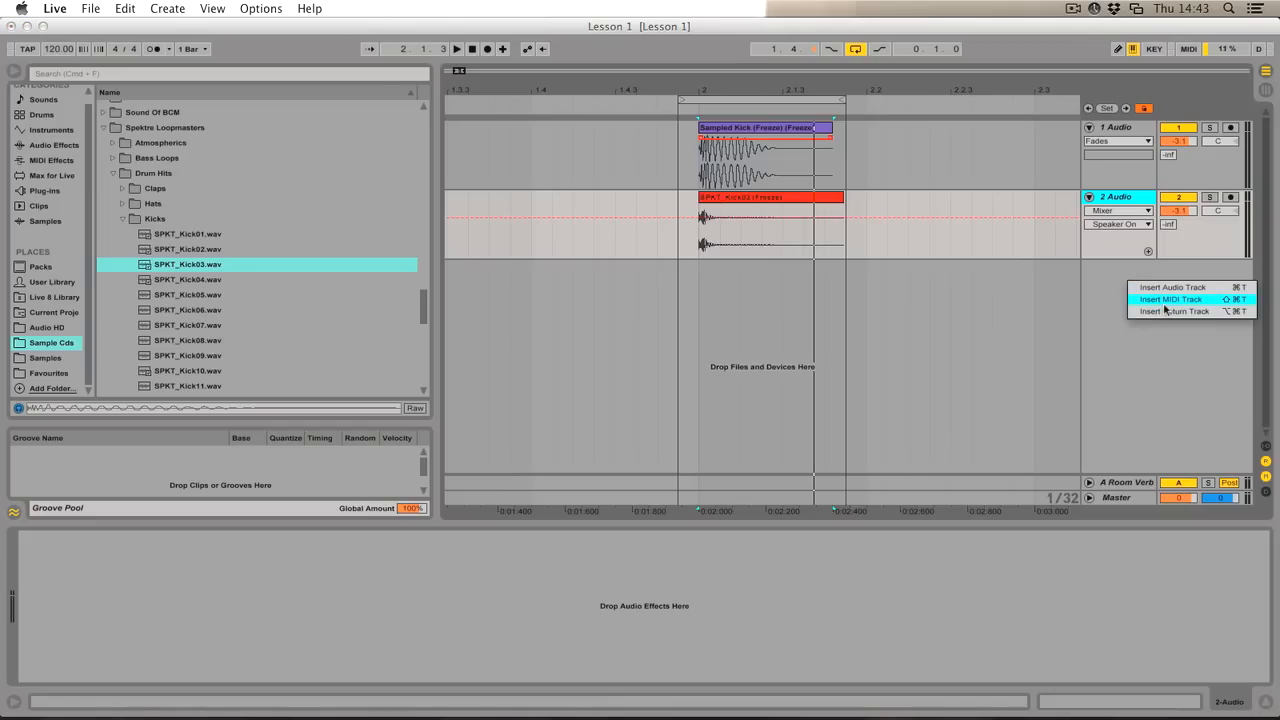
left_click(1165, 300)
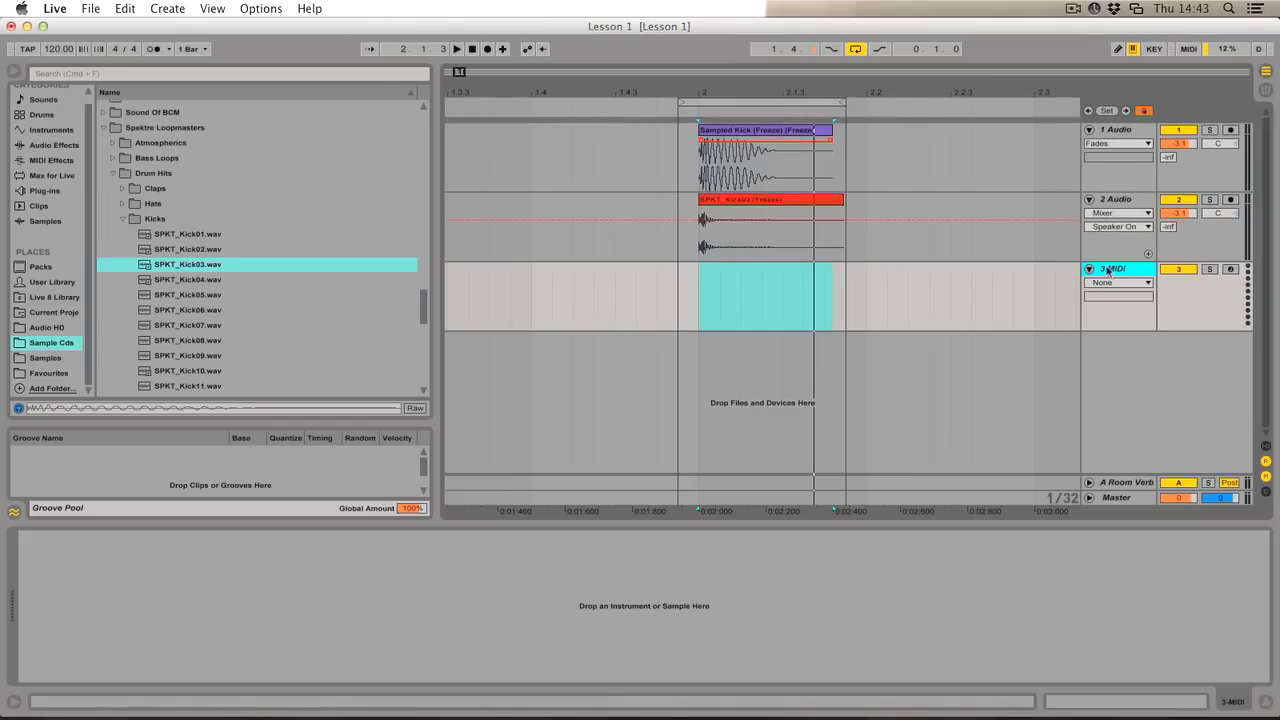
left_click(757, 140)
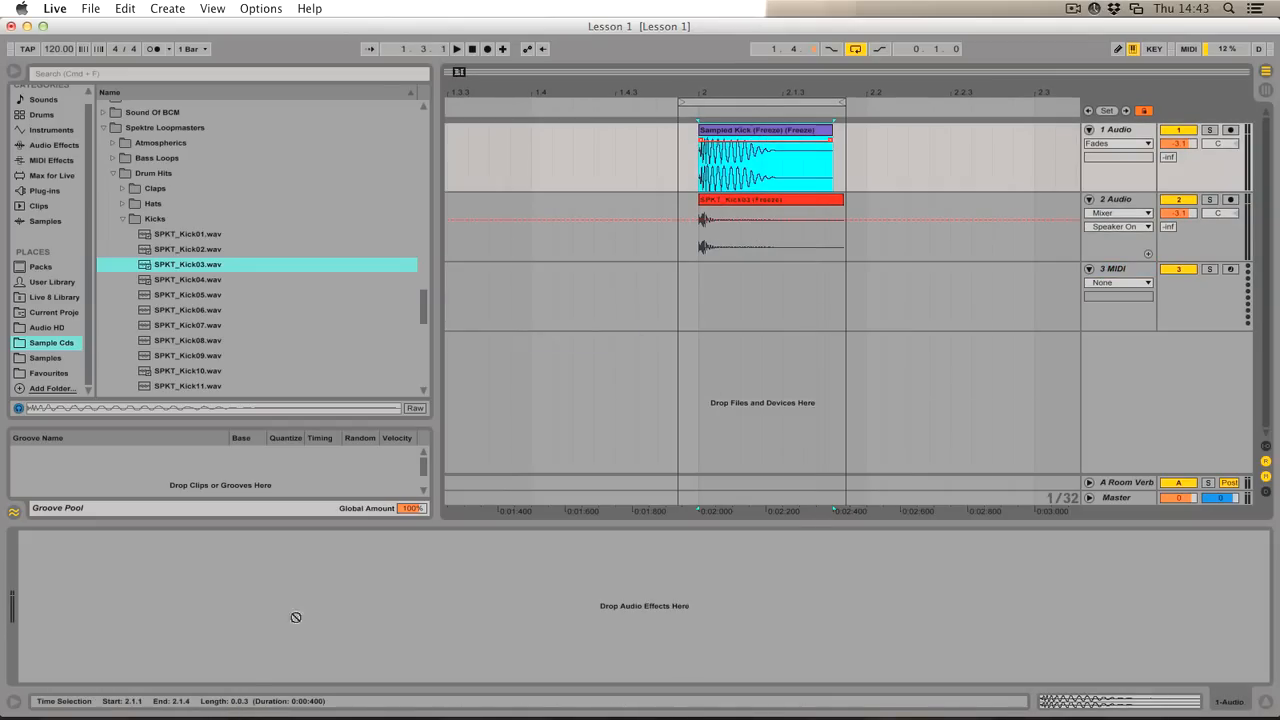
left_click(1137, 271)
left_click_drag(765, 131, 280, 641)
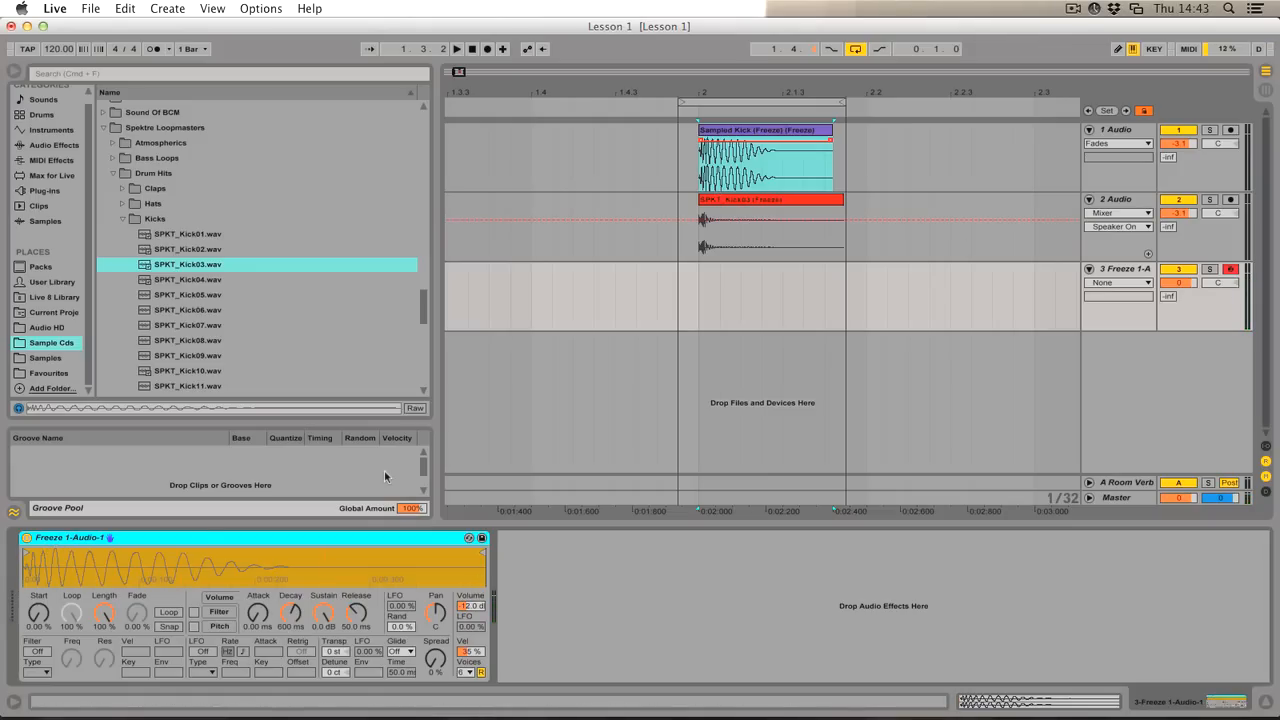
- Group the Simpler into an Instrument Rack, show its chain list and add the flattened SPKT_Kick03 clip as a second chain
right_click(65, 540)
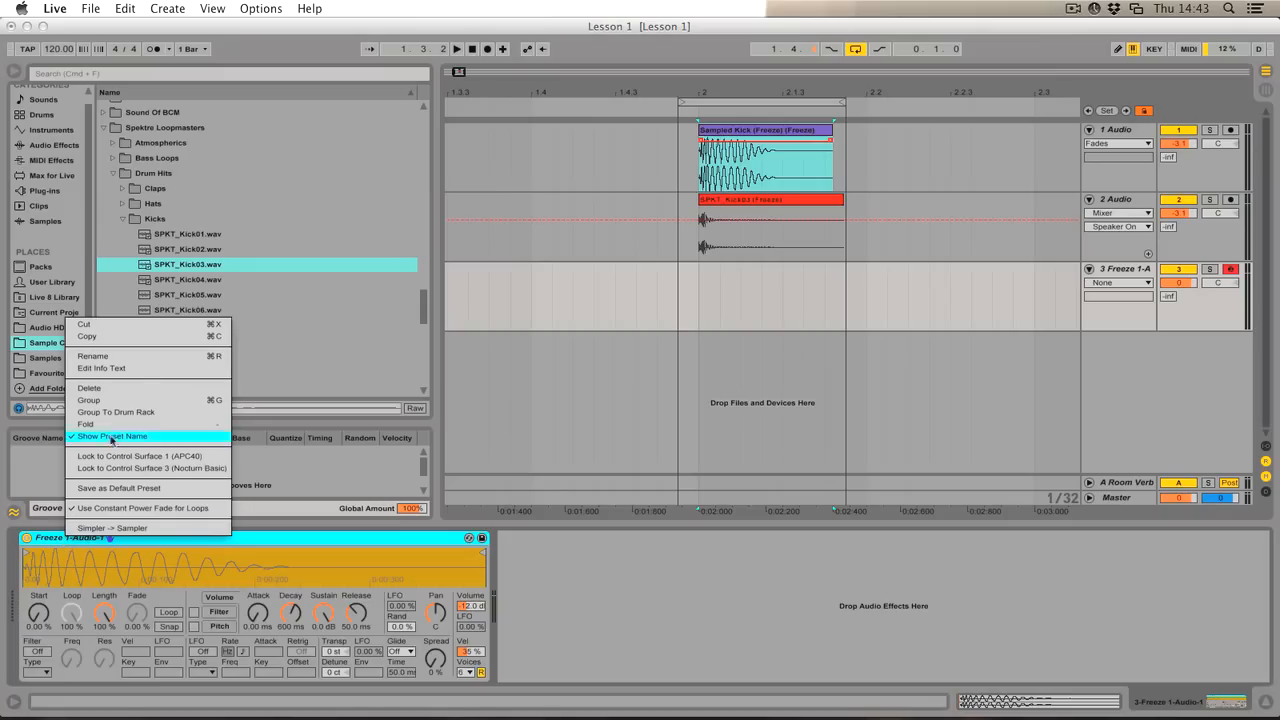
left_click(113, 401)
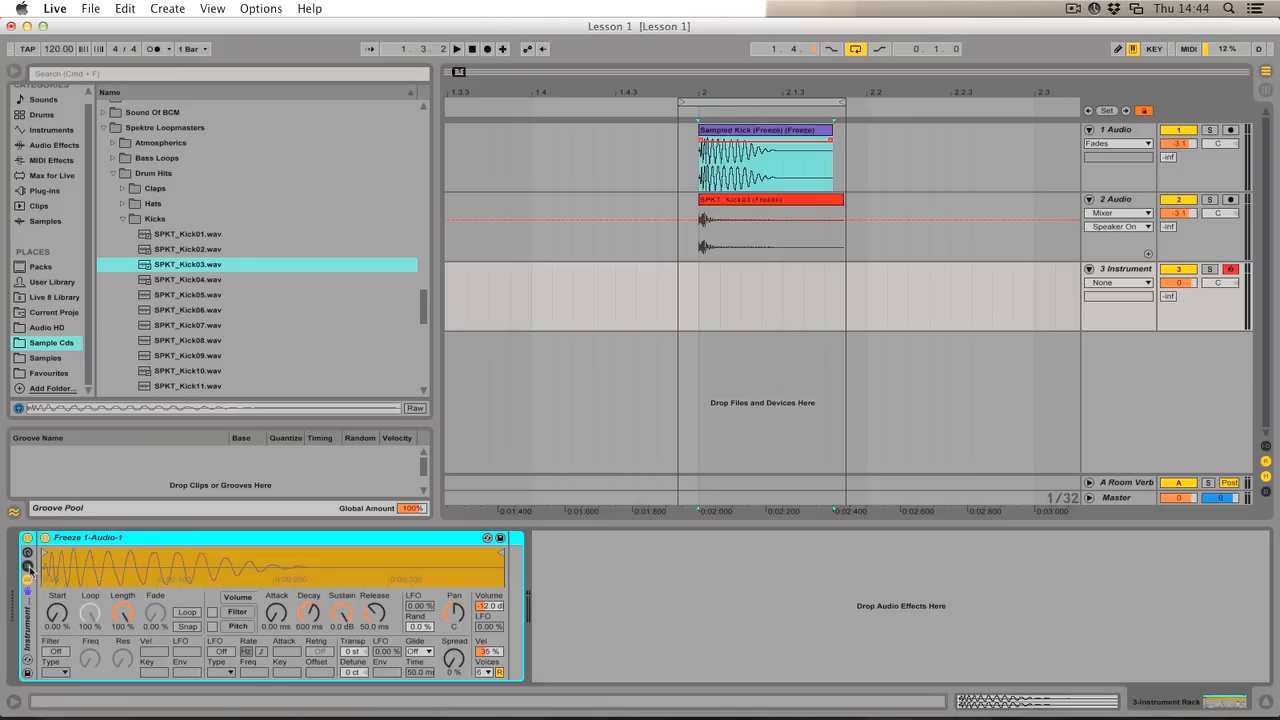
left_click(28, 567)
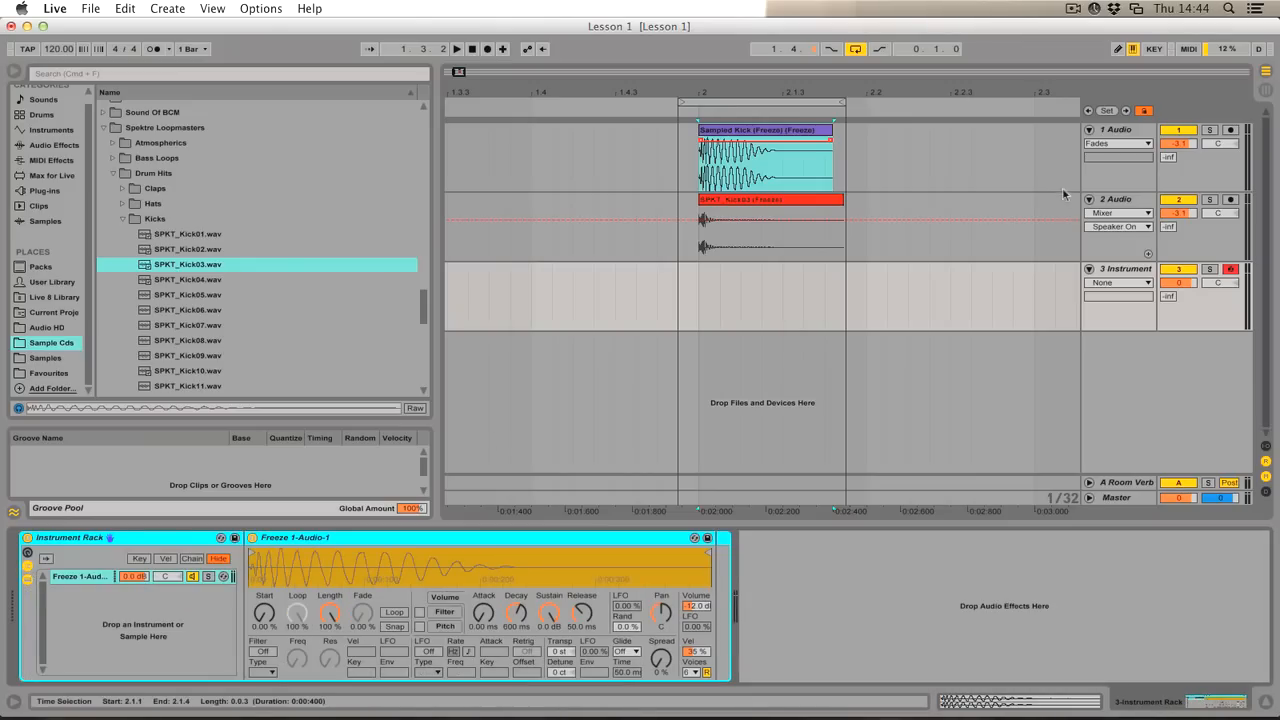
left_click(743, 206)
left_click_drag(101, 603, 75, 607)
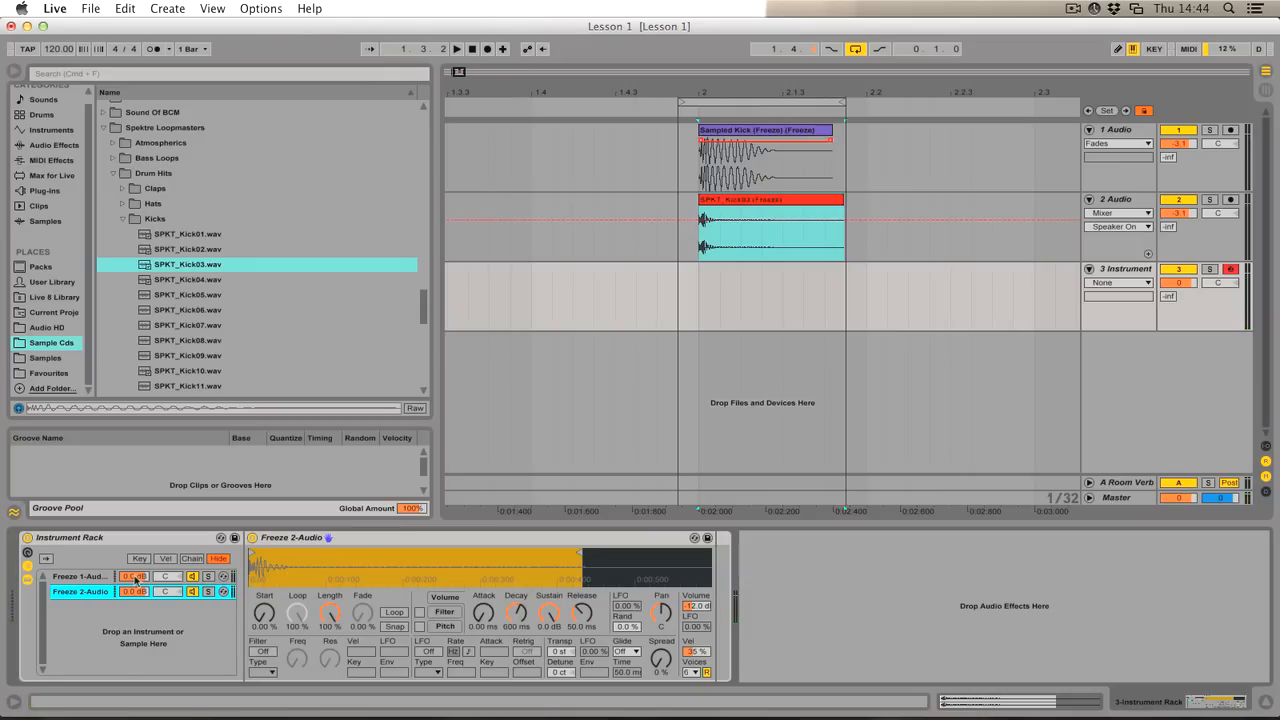
- Audition the layered kick with repeated notes and view the Simpler in each of the rack's two chains
key("a")
key("a")
key("a")
key("a")
left_click(82, 577)
left_click(83, 594)
- Balance the rack's chain volumes, setting Freeze 1-Audio to -4.0 dB and Freeze 2-Audio to -1.8 dB
left_click(138, 578)
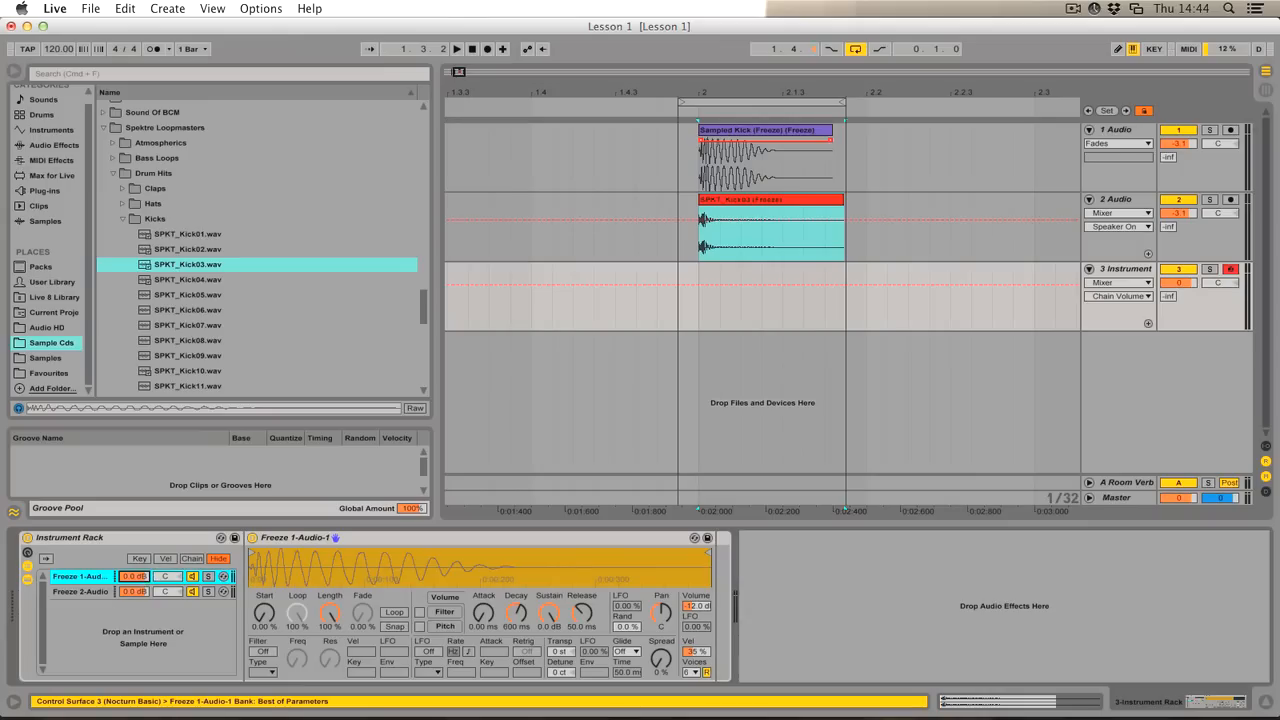
left_click_drag(138, 578, 138, 568)
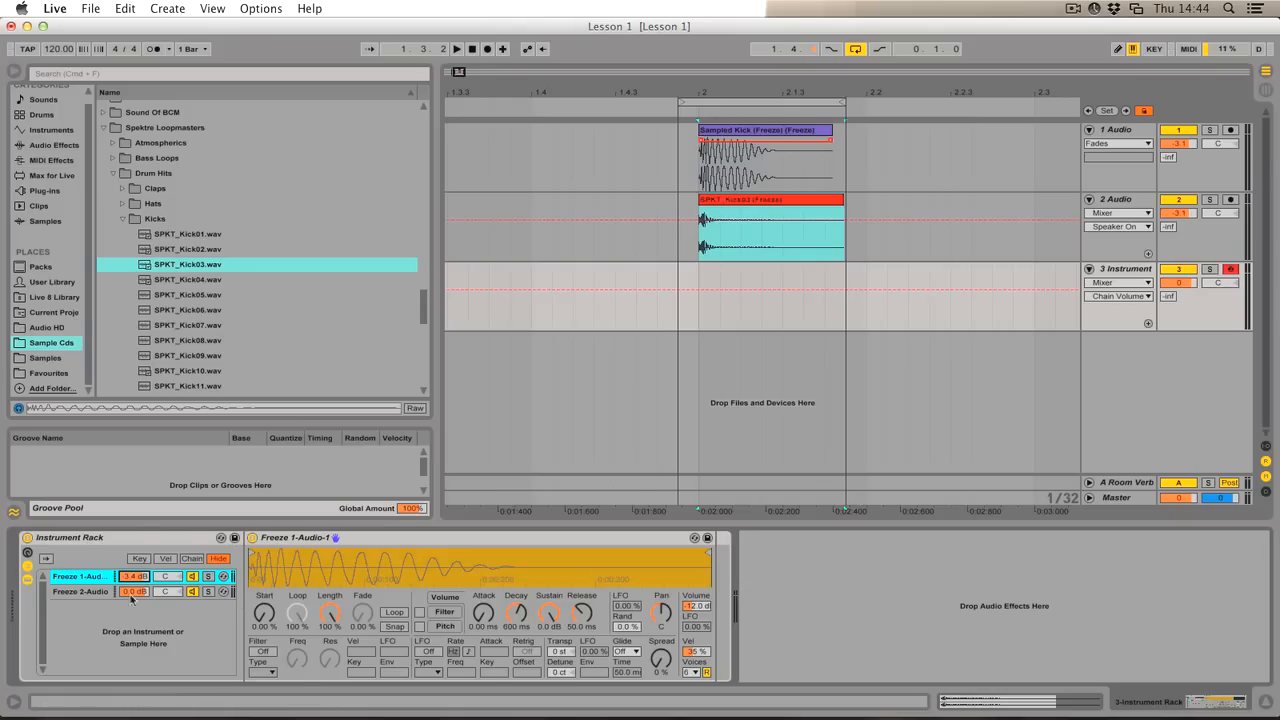
left_click(70, 592)
left_click_drag(136, 592, 136, 600)
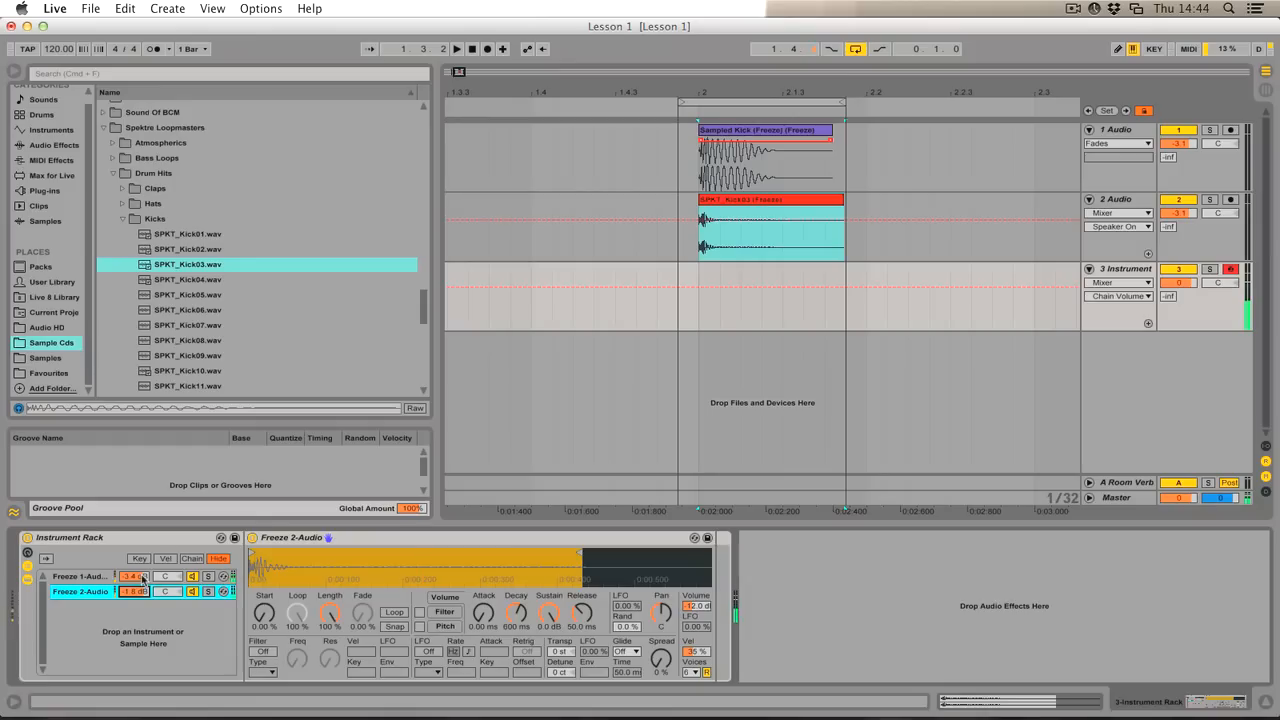
left_click(130, 577)
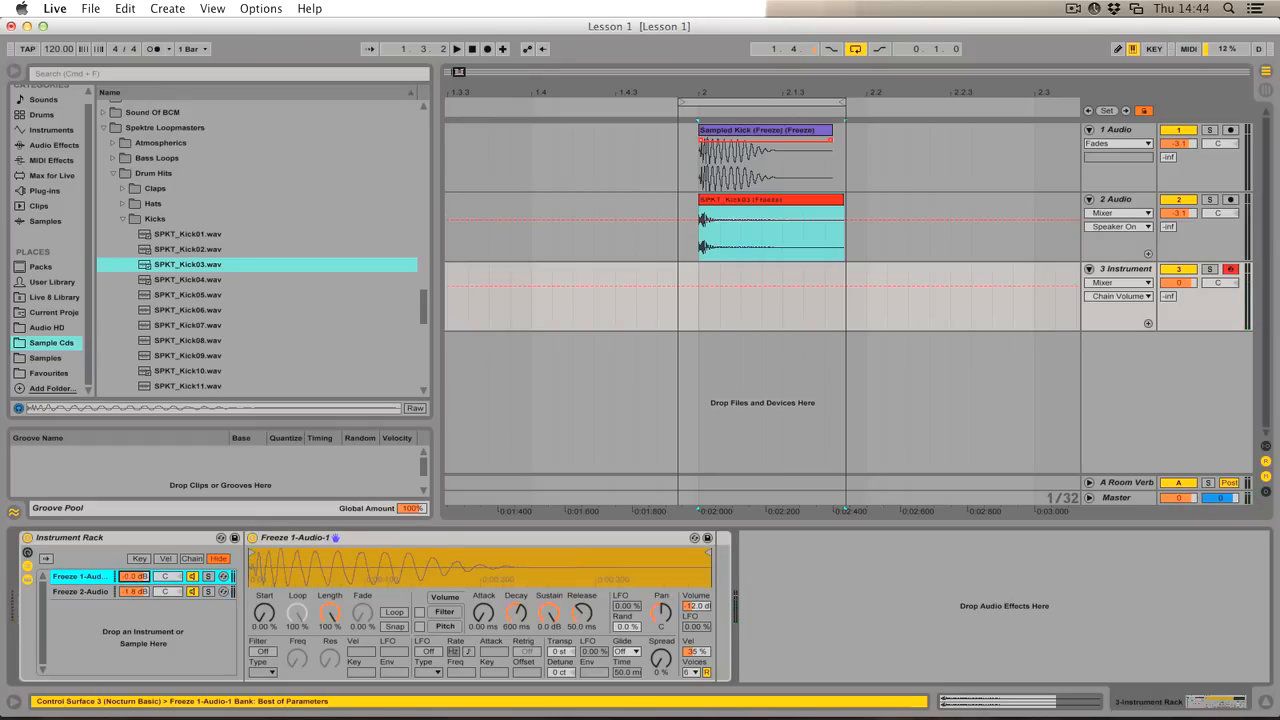
left_click_drag(133, 577, 133, 584)
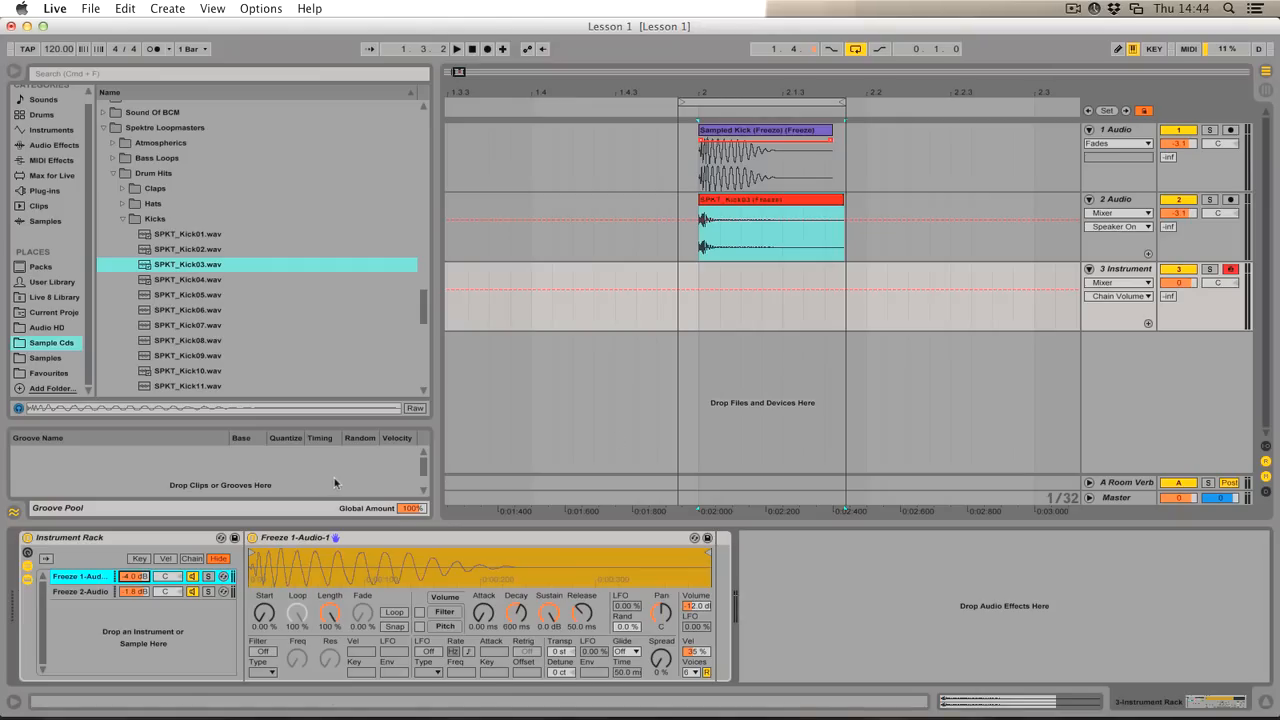
- Delete the 1 Audio and 2 Audio tracks and rename the remaining instrument track Kick
left_click(1118, 132)
left_click(1120, 203, "shift")
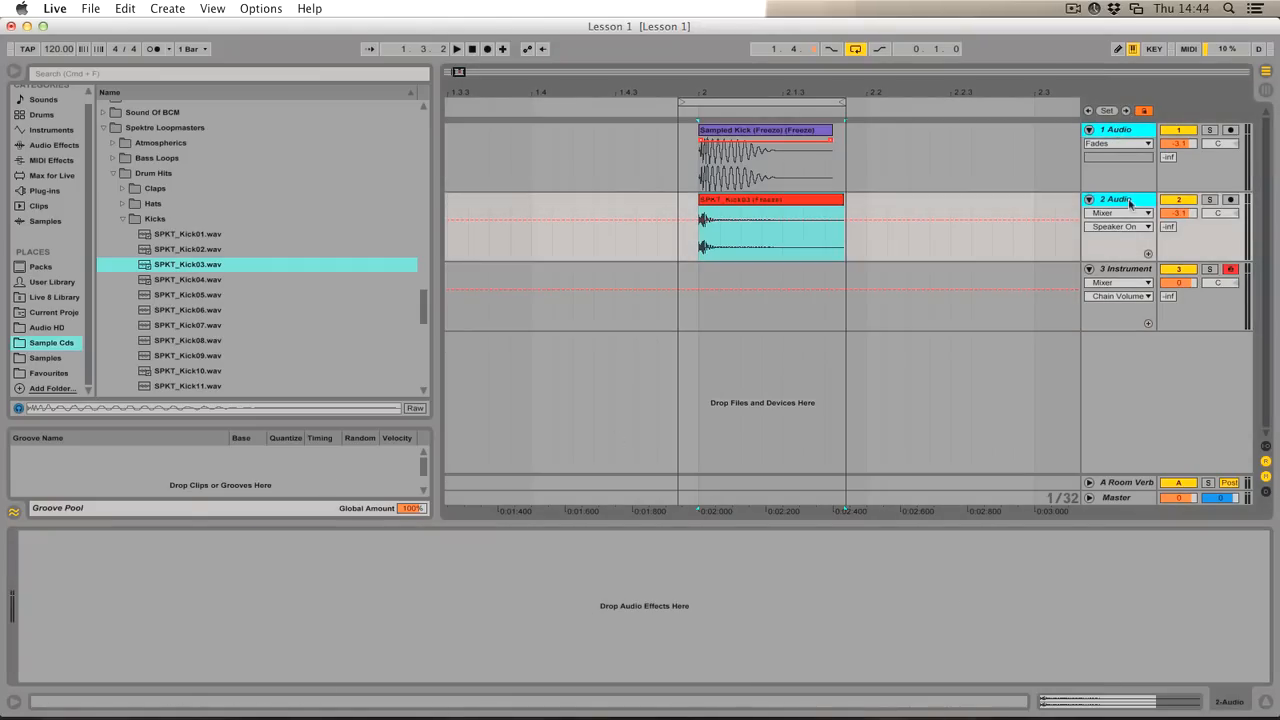
key("Delete")
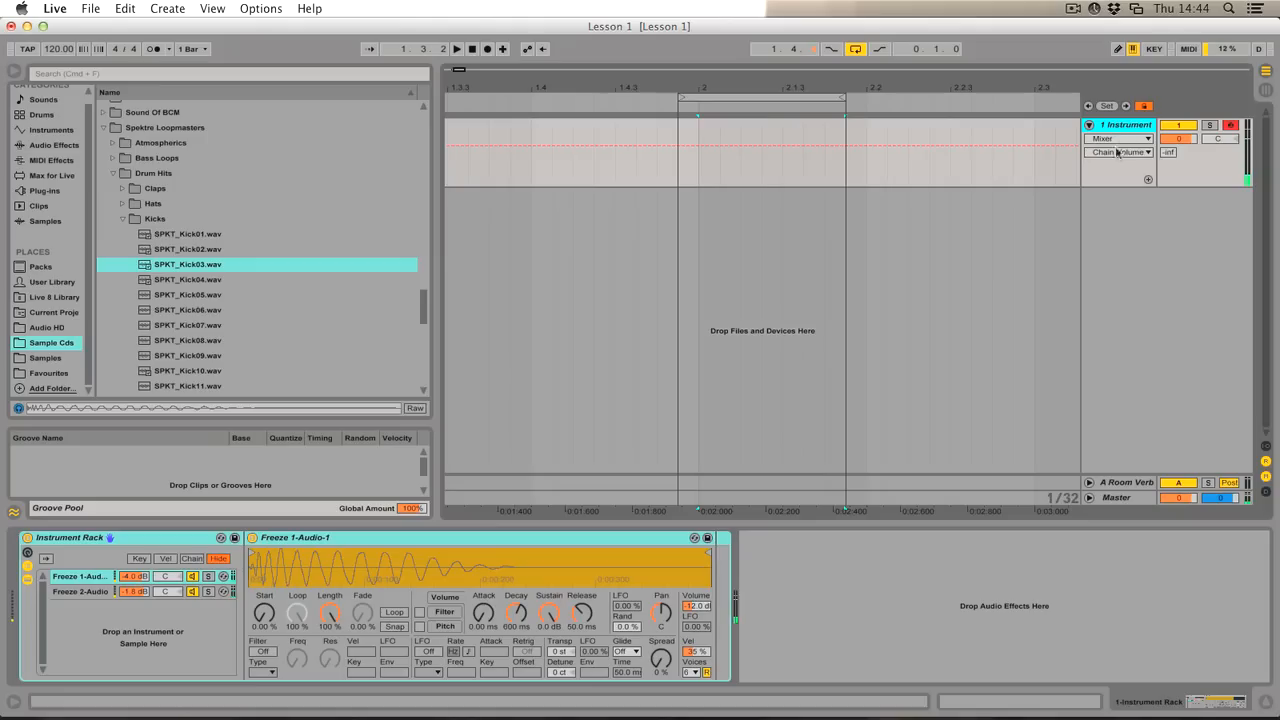
key("super+r")
type("Kick")
key("Return")
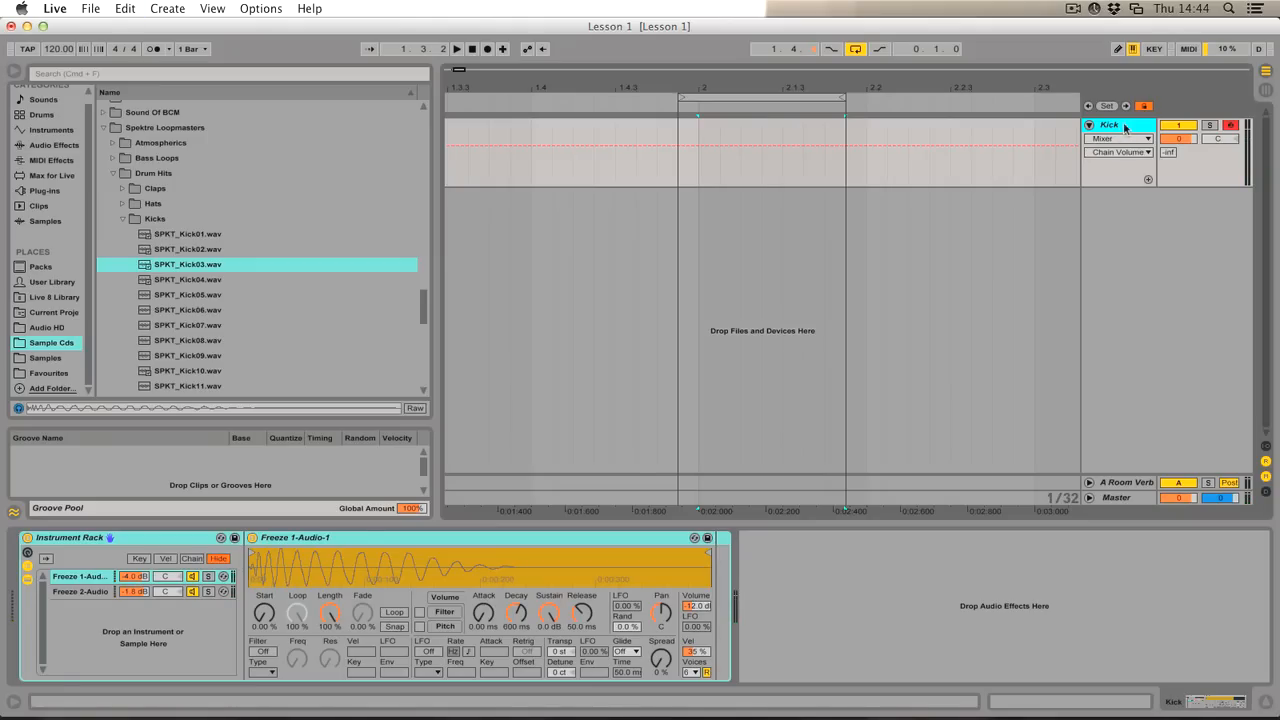
- Switch to Session View, turn off the arrangement loop and create an empty MIDI clip in the Kick track's first slot
key("Tab")
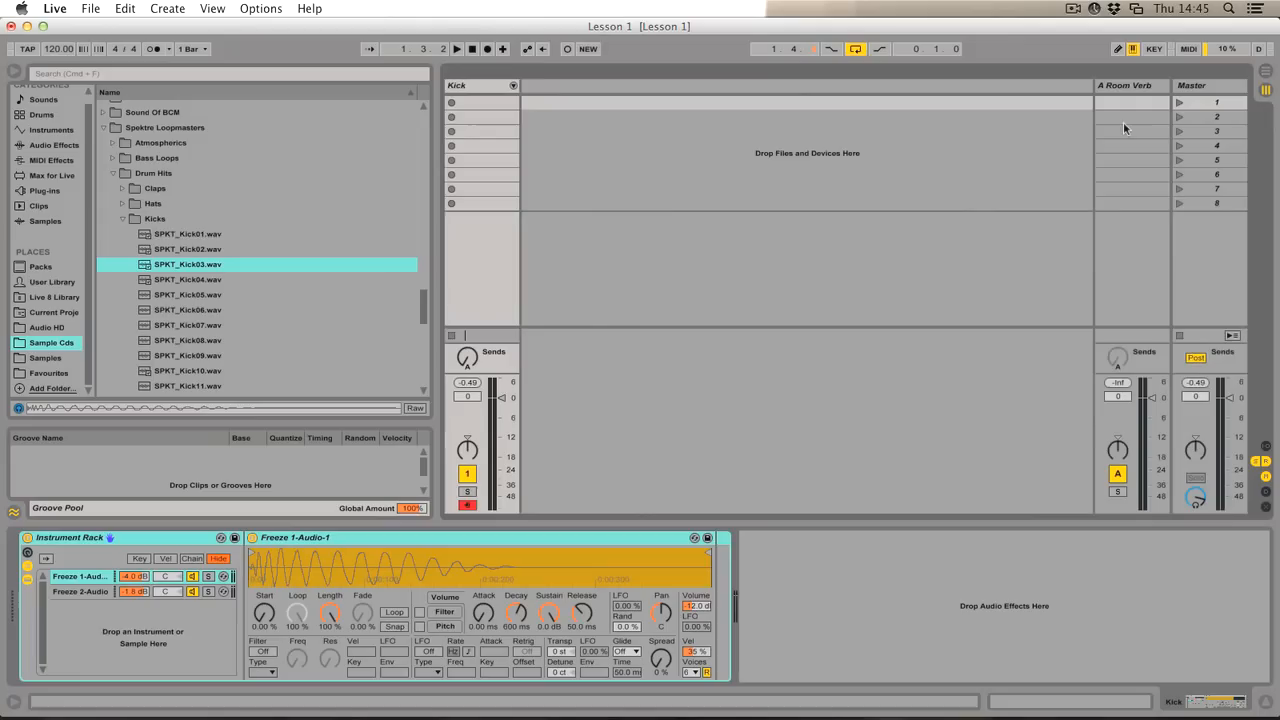
left_click(855, 50)
double_click(480, 102)
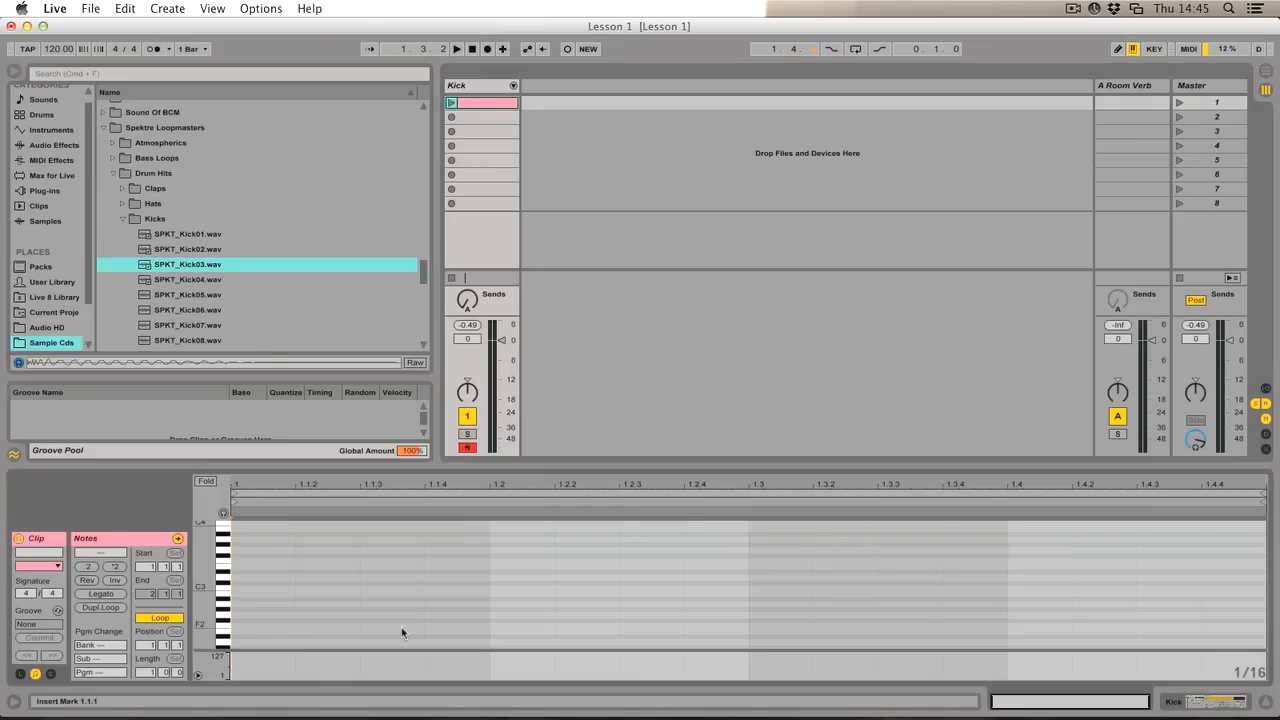
- Draw a one-beat C3 note at the clip's start and duplicate it three times to fill the bar
double_click(240, 587)
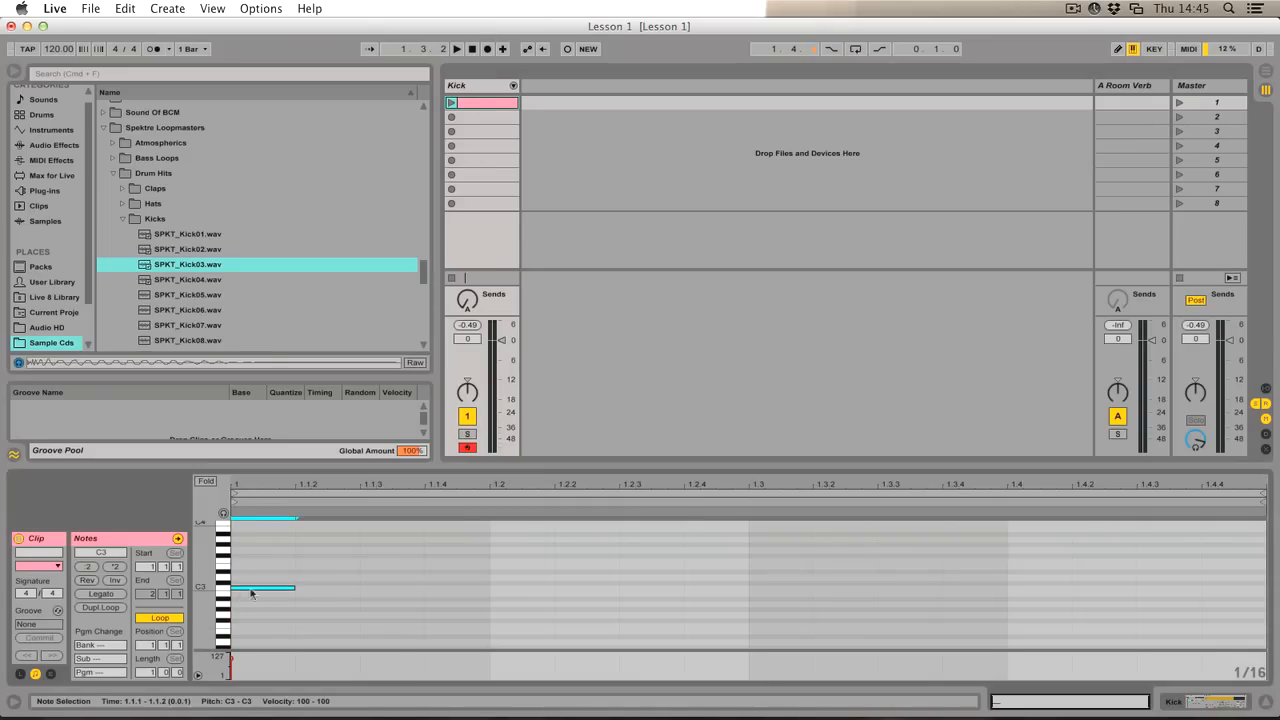
left_click_drag(295, 587, 488, 587)
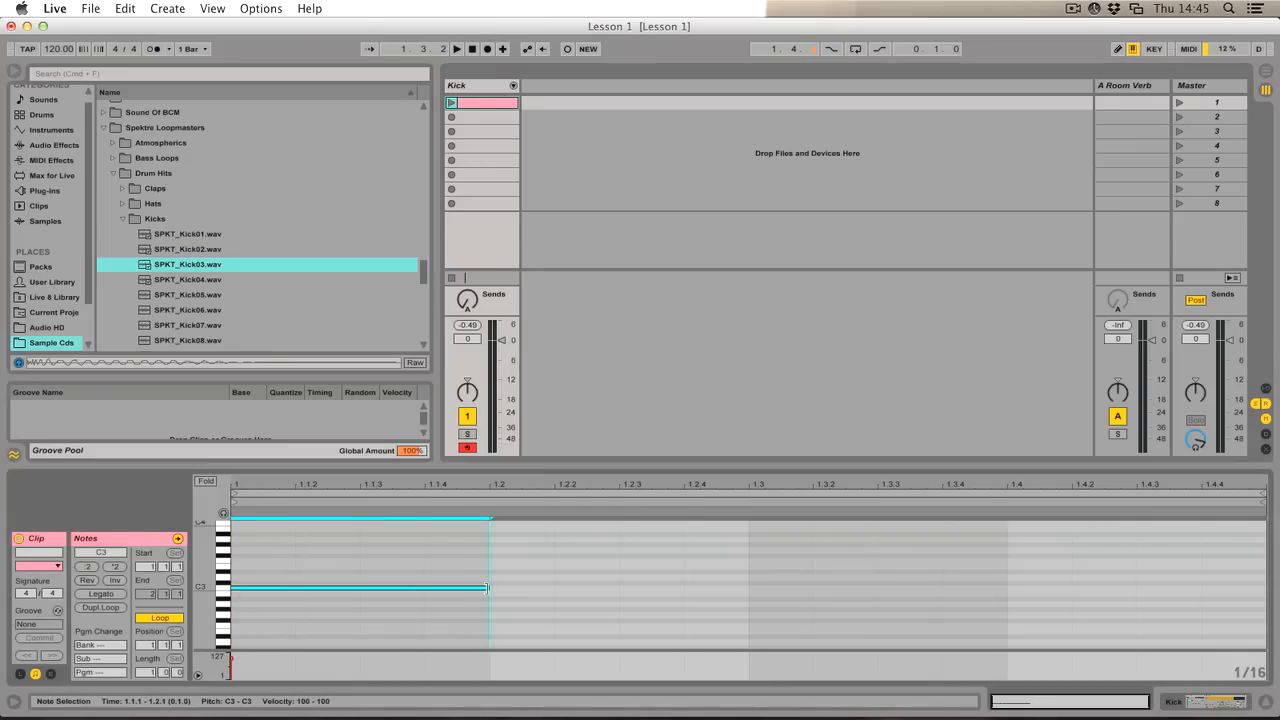
left_click(412, 592)
left_click(410, 588)
key("super+d")
key("super+d")
key("super+d")
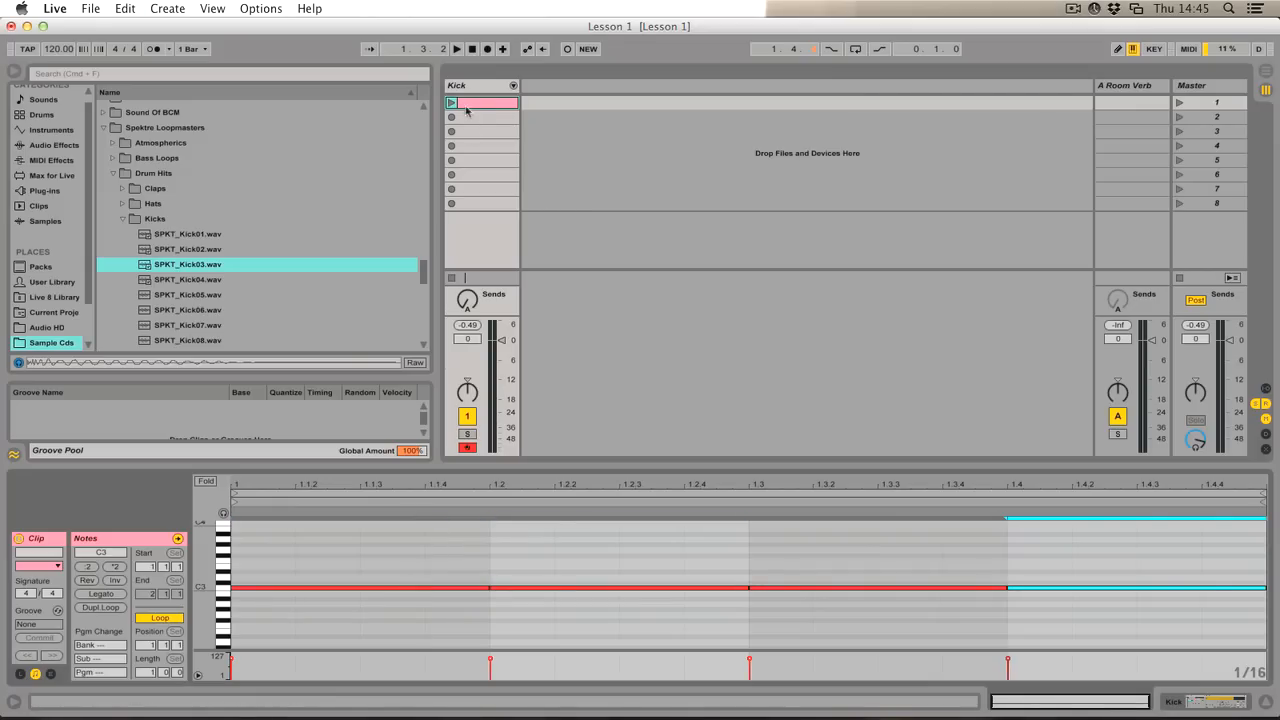
- Launch the Kick clip and set the tempo to 125 BPM
left_click(451, 104)
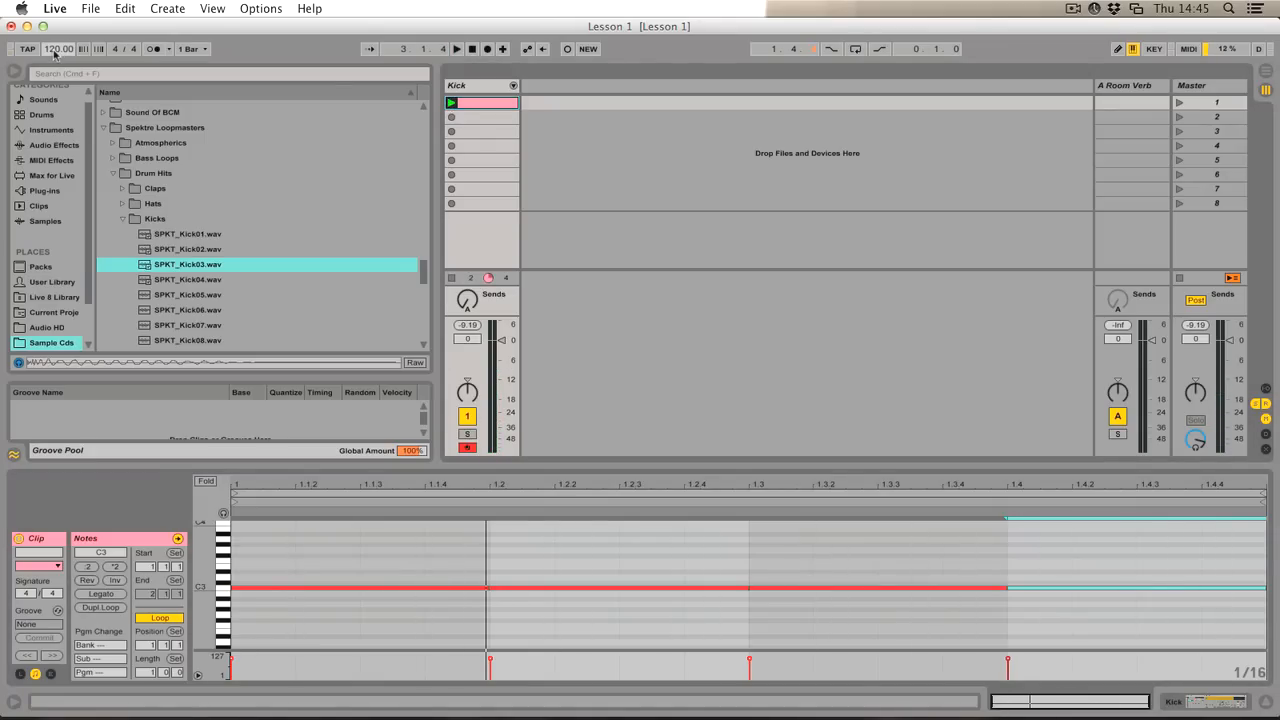
left_click_drag(55, 53, 57, 53)
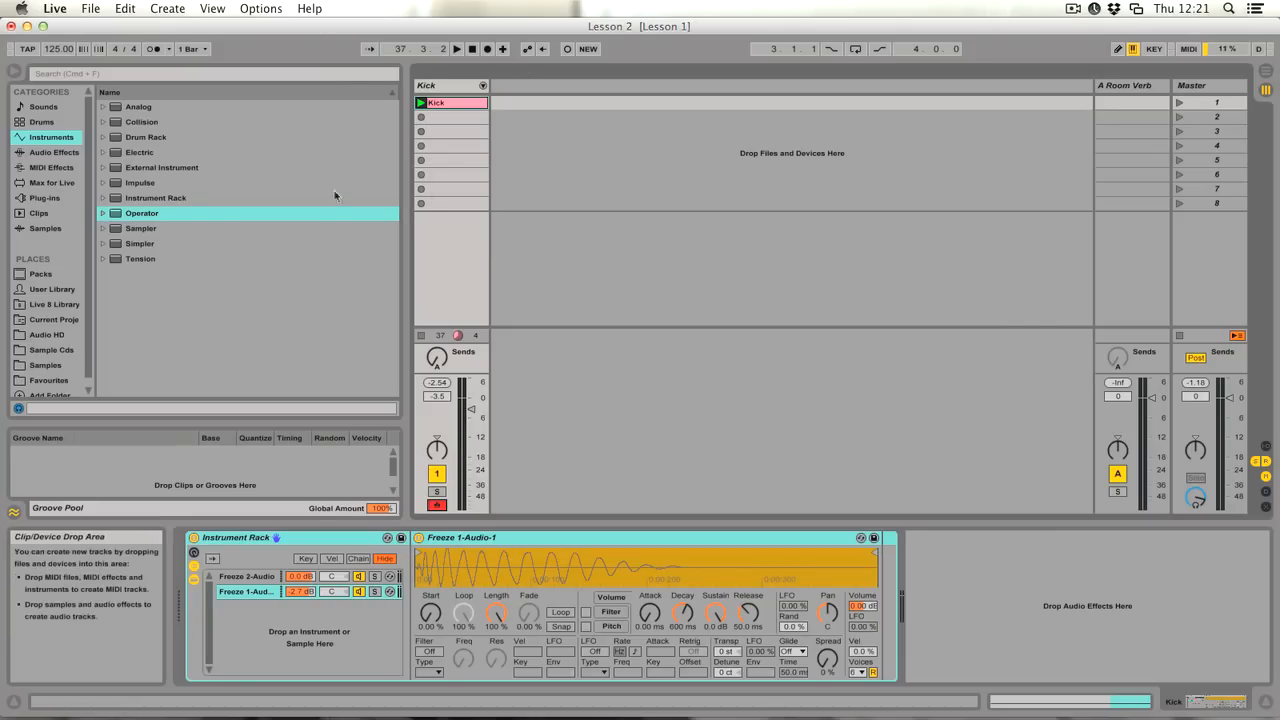
- Add Operator on a new track beside Kick, play a test note and set oscillator A's Coarse value to 0.5
left_click(130, 216)
left_click_drag(130, 216, 556, 105)
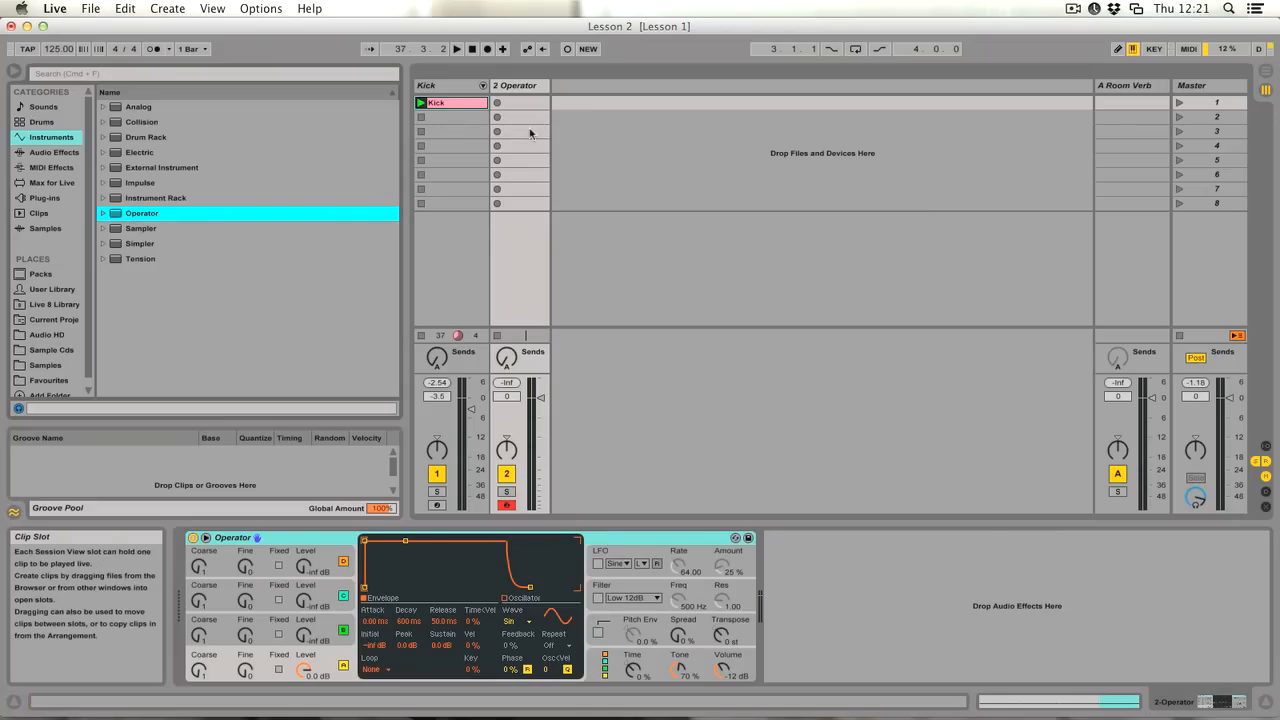
key("a")
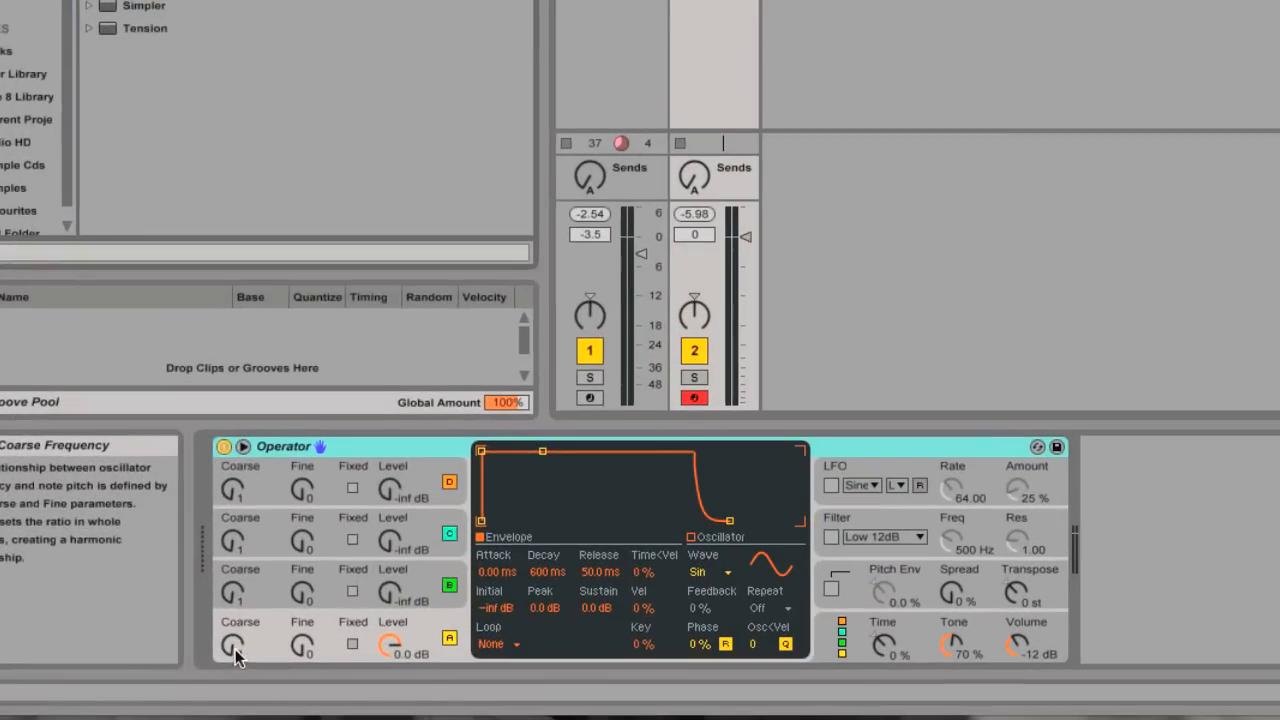
left_click_drag(236, 655, 236, 668)
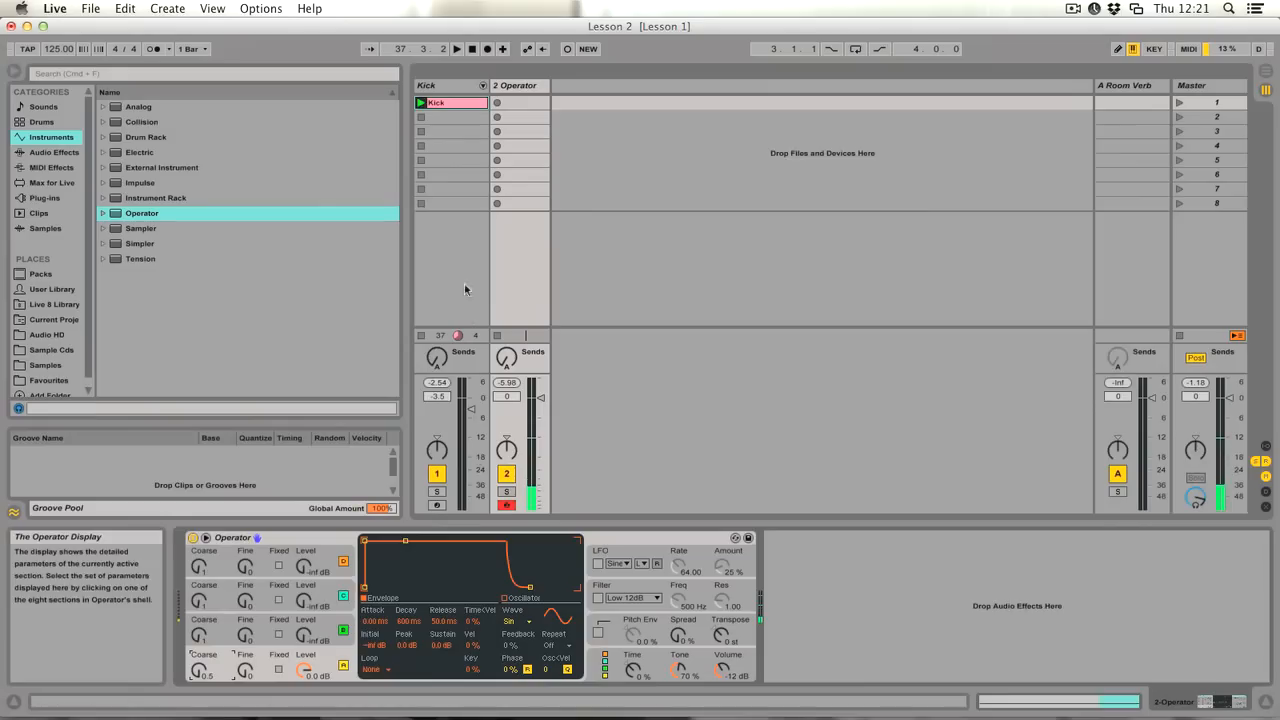
- Create an empty MIDI clip in the Operator track's first slot and draw a one-beat G#1 note at its start
double_click(516, 104)
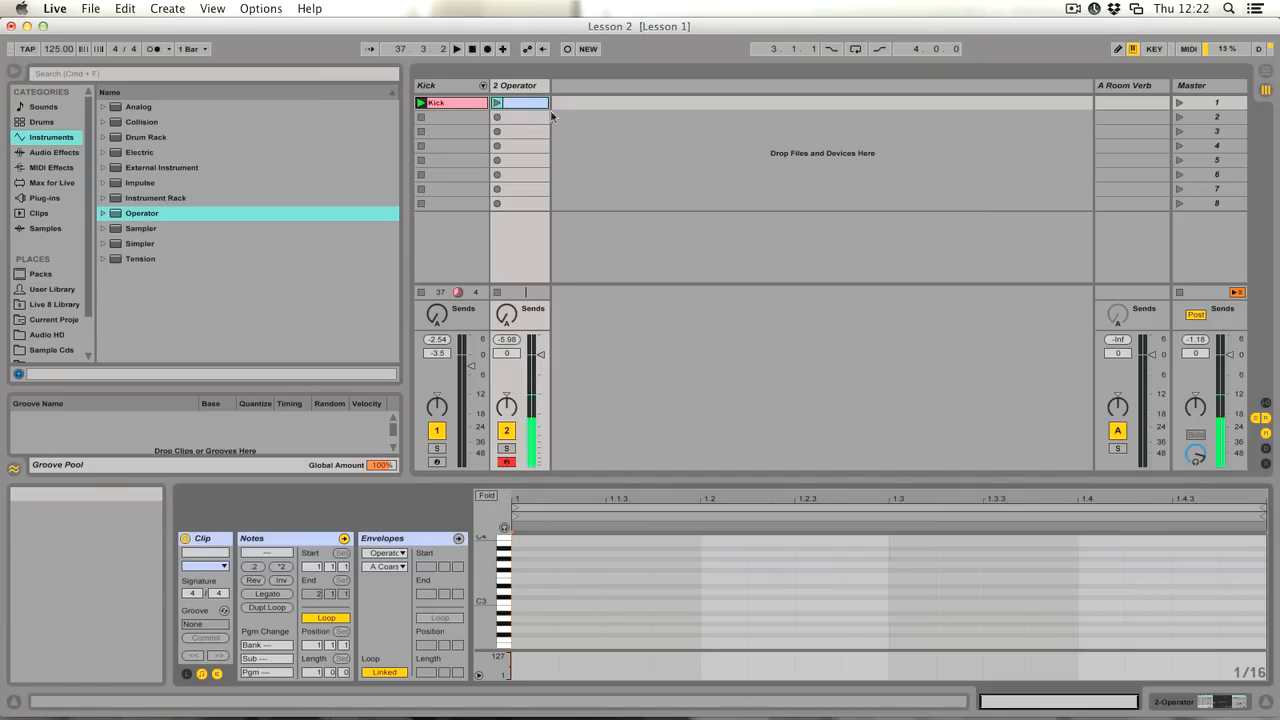
scroll(623, 589, "down", 5)
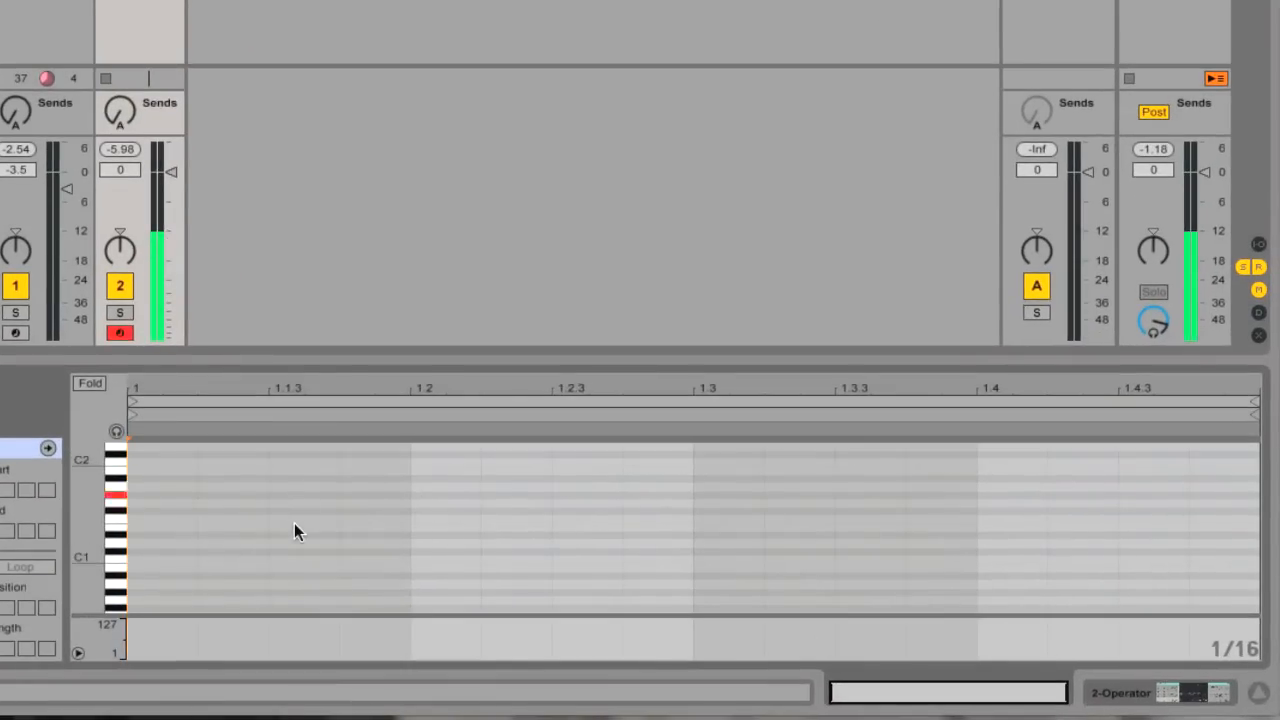
double_click(150, 495)
left_click_drag(194, 497, 412, 500)
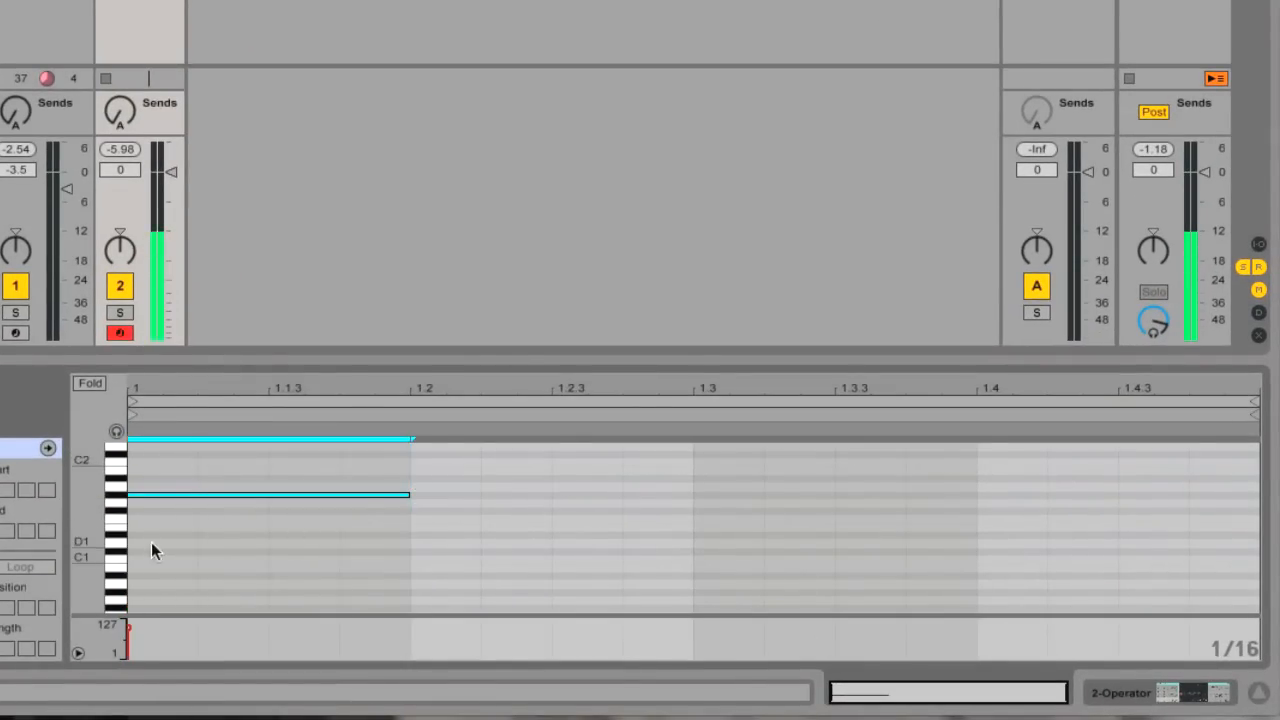
- Add a one-beat B1 note starting at 1.2 and shorten the clip's loop to two beats
double_click(421, 543)
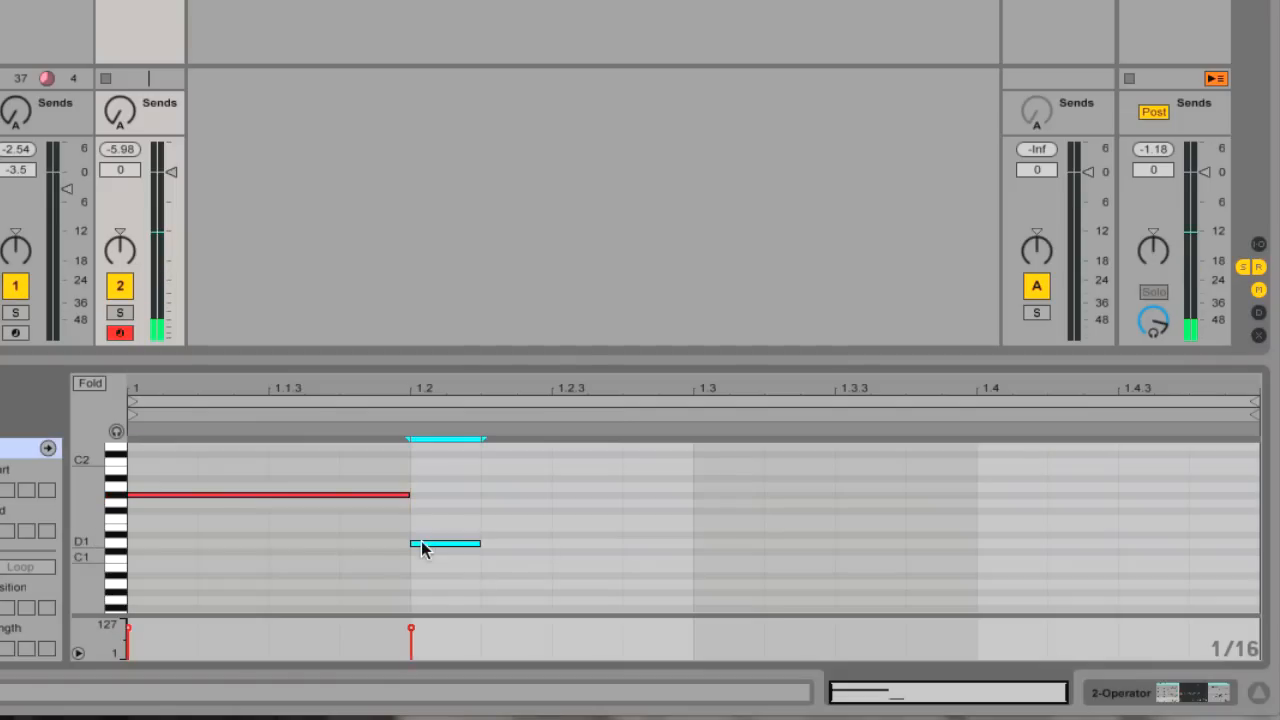
mouse_move(80, 510)
left_mouse_down()
mouse_move(112, 516)
mouse_move(118, 499)
mouse_move(102, 522)
mouse_move(96, 512)
left_mouse_up()
left_click_drag(451, 572, 679, 553)
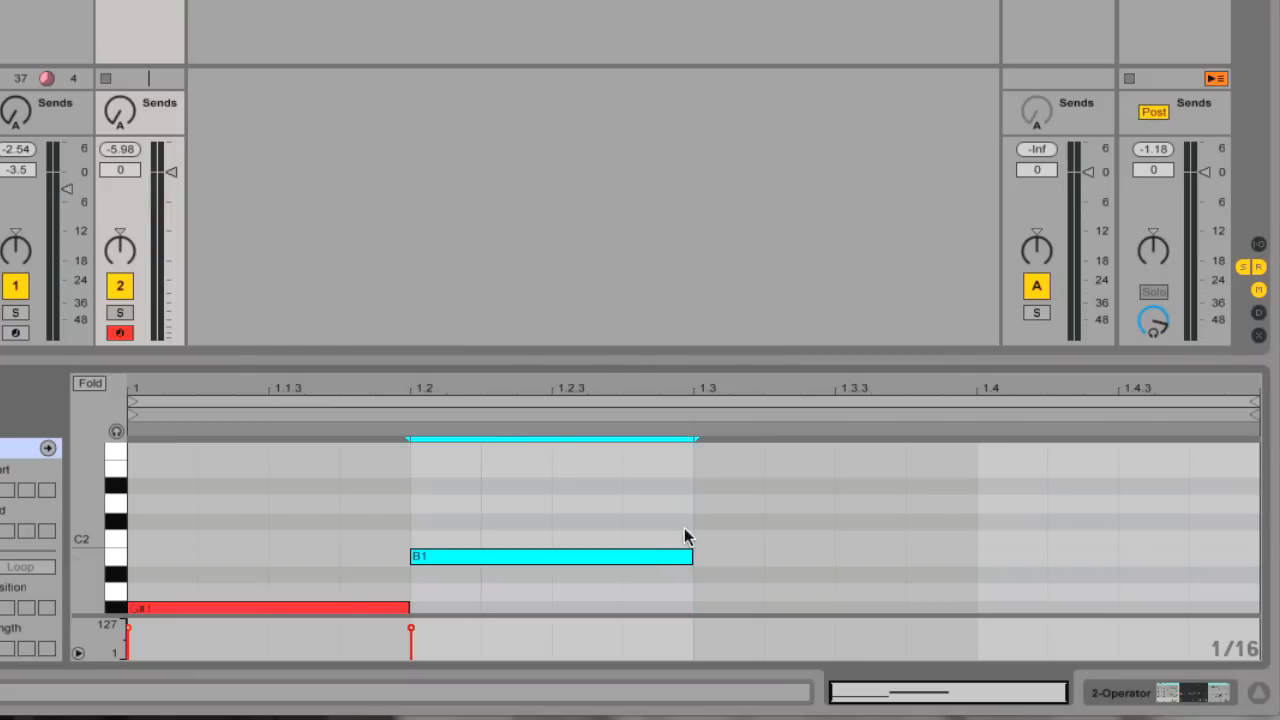
left_click_drag(683, 474, 132, 550)
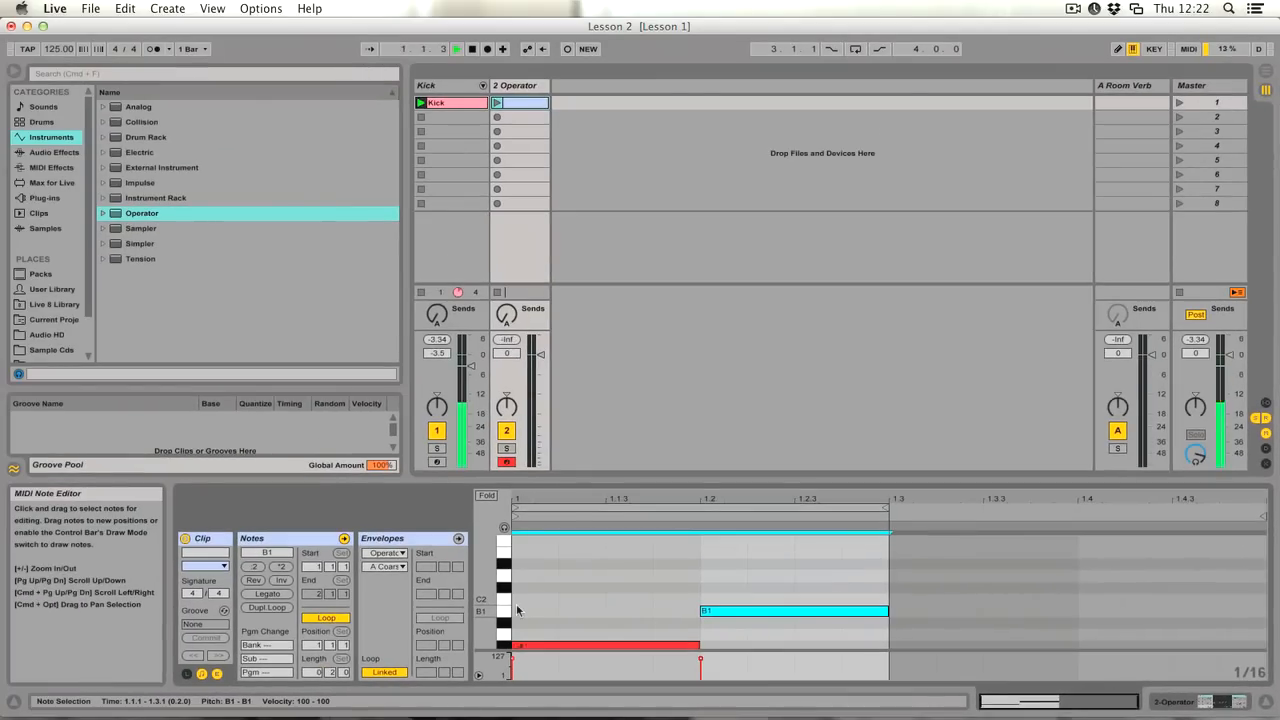
- Launch the Operator clip, show the track's device and raise Operator's Volume to -9.9 dB
left_click(498, 103)
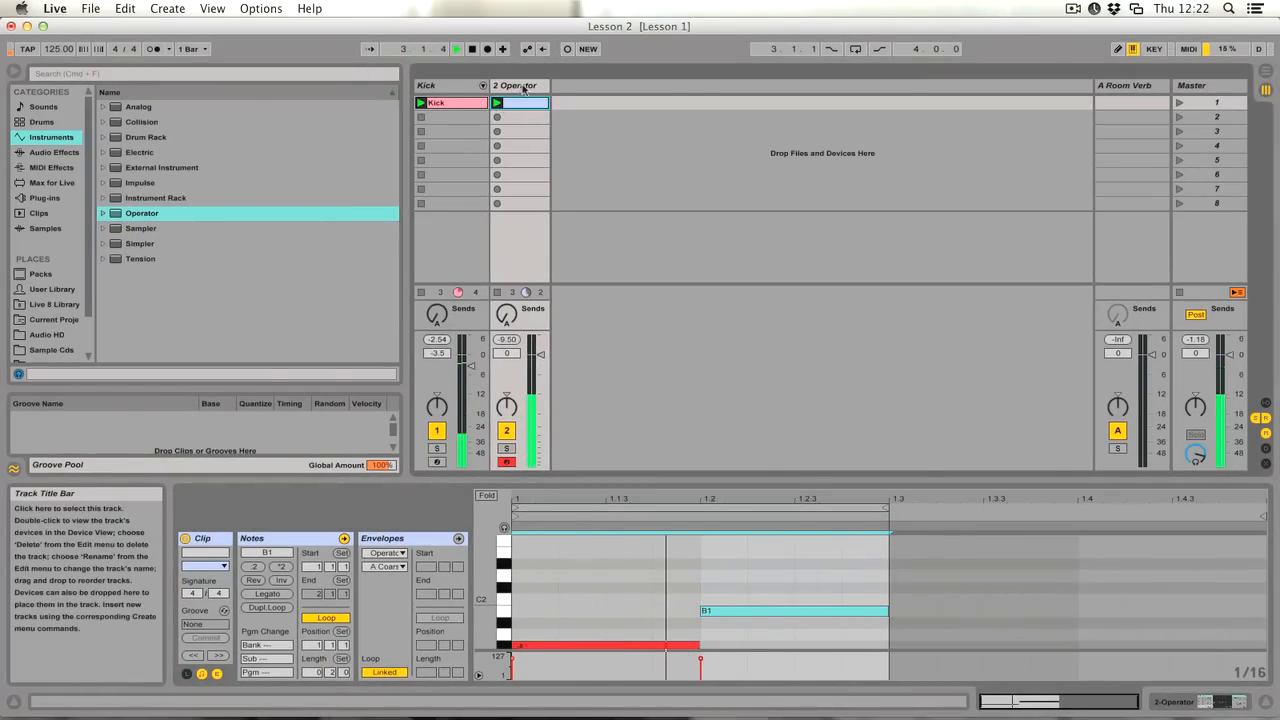
left_click(522, 86)
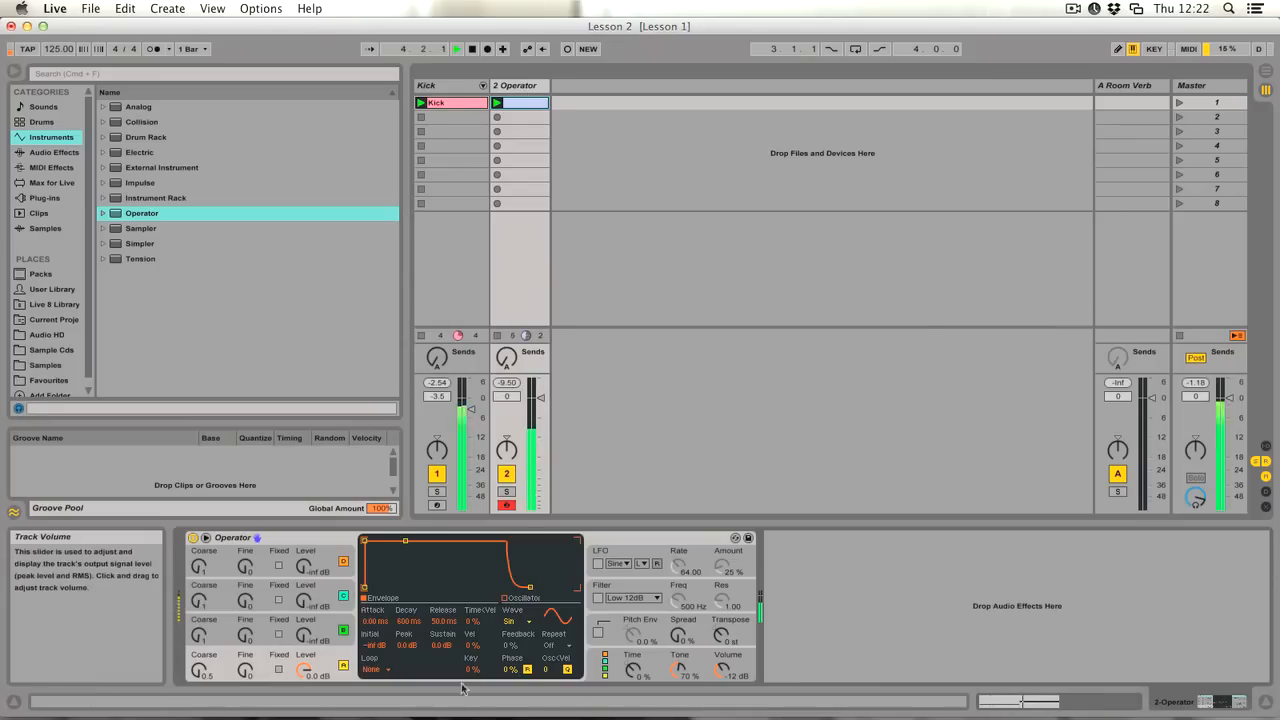
left_click(724, 670)
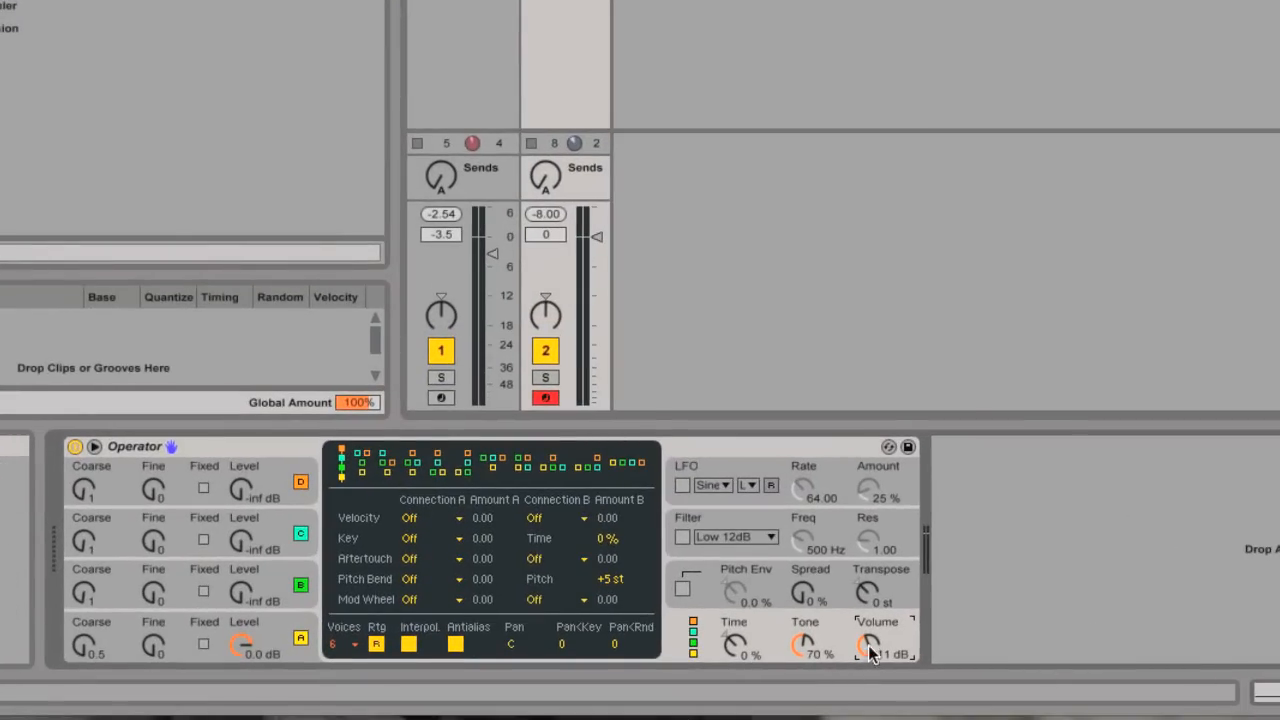
scroll(870, 648, "up", 2)
- Set the Pitch Bend amount for pitch to +12 st in Operator's global settings and relaunch the clip
left_click(705, 601)
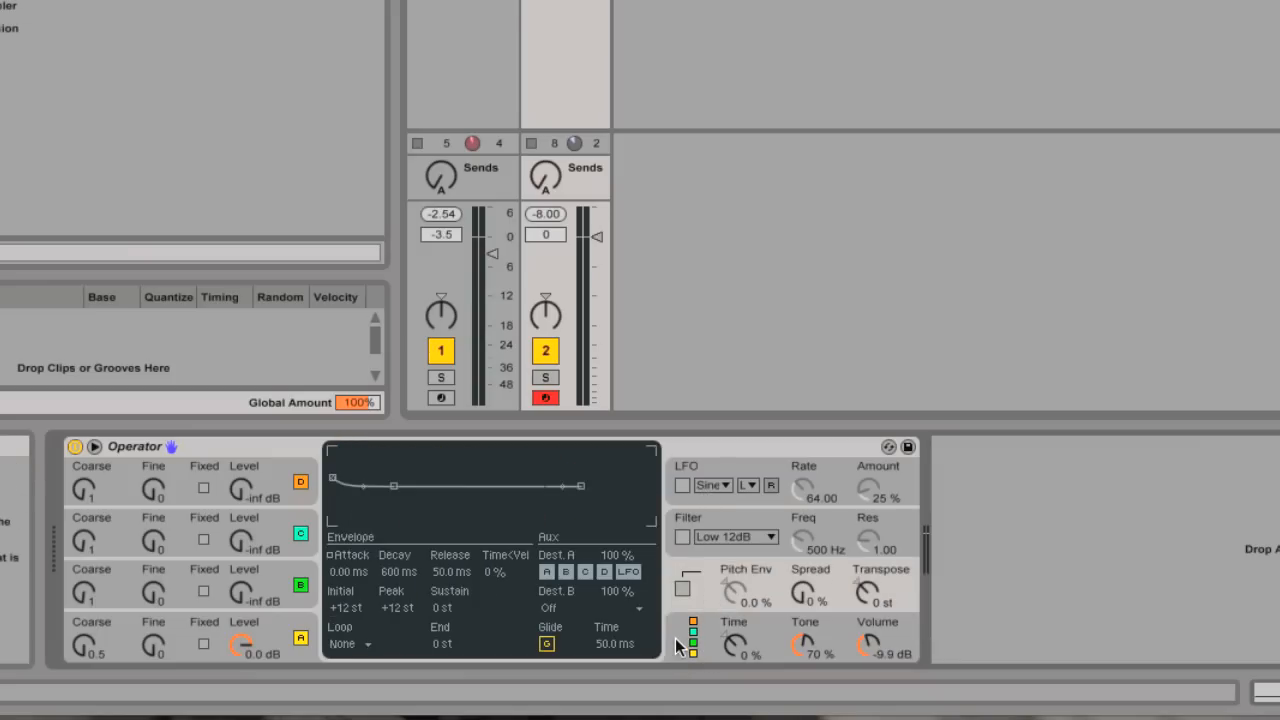
left_click(678, 640)
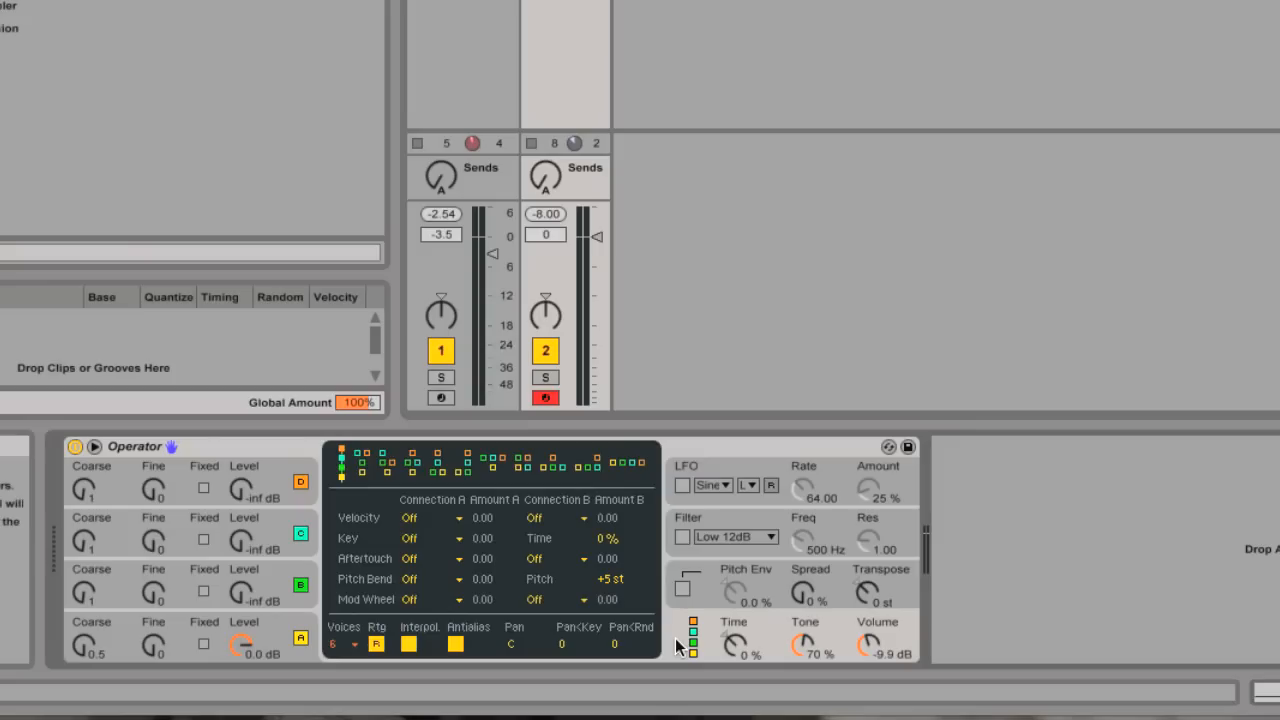
left_click(610, 580)
left_click_drag(610, 580, 610, 574)
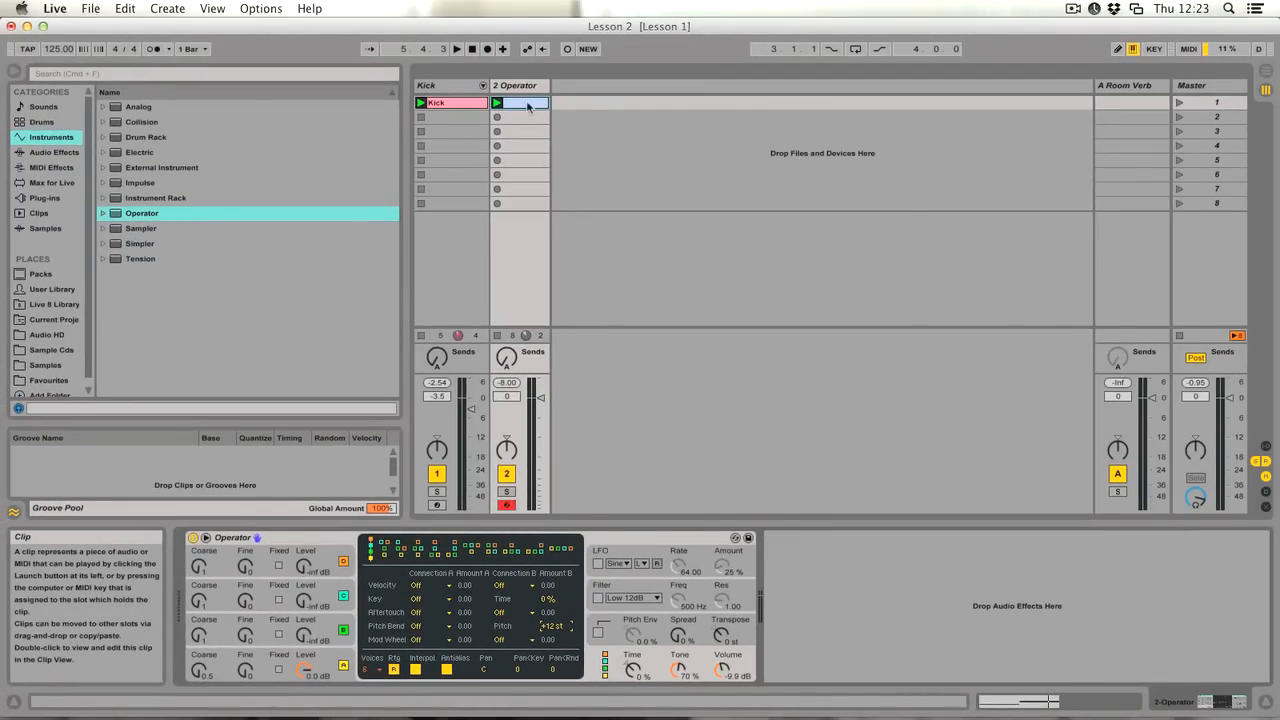
left_click(497, 102)
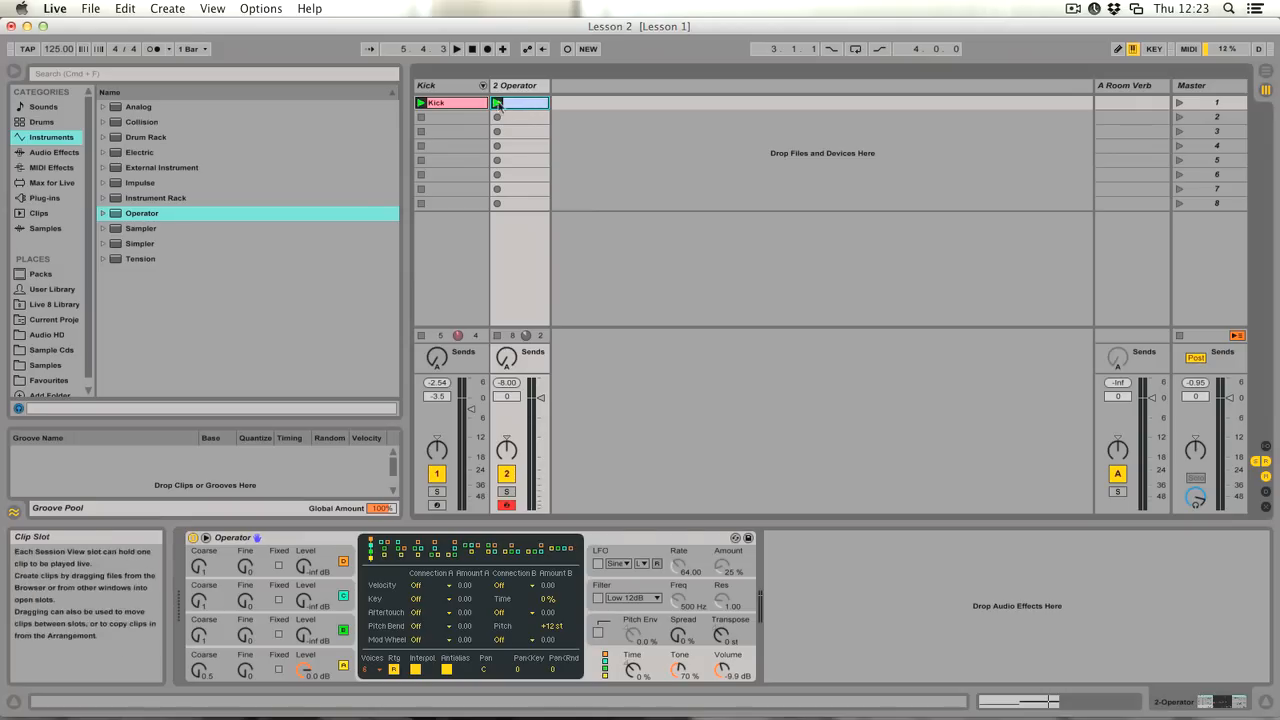
- Open the Operator clip's envelopes and choose the MIDI Ctrl Pitch Bend envelope
double_click(513, 104)
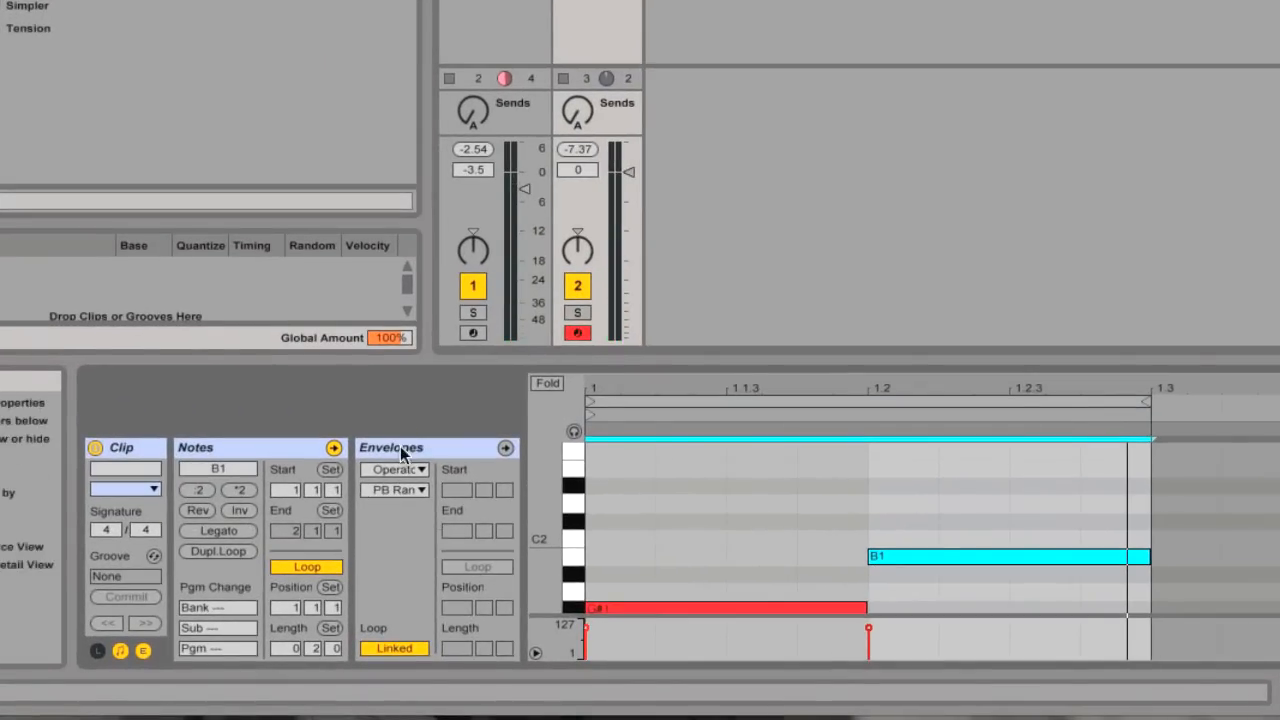
left_click(143, 652)
left_click(143, 652)
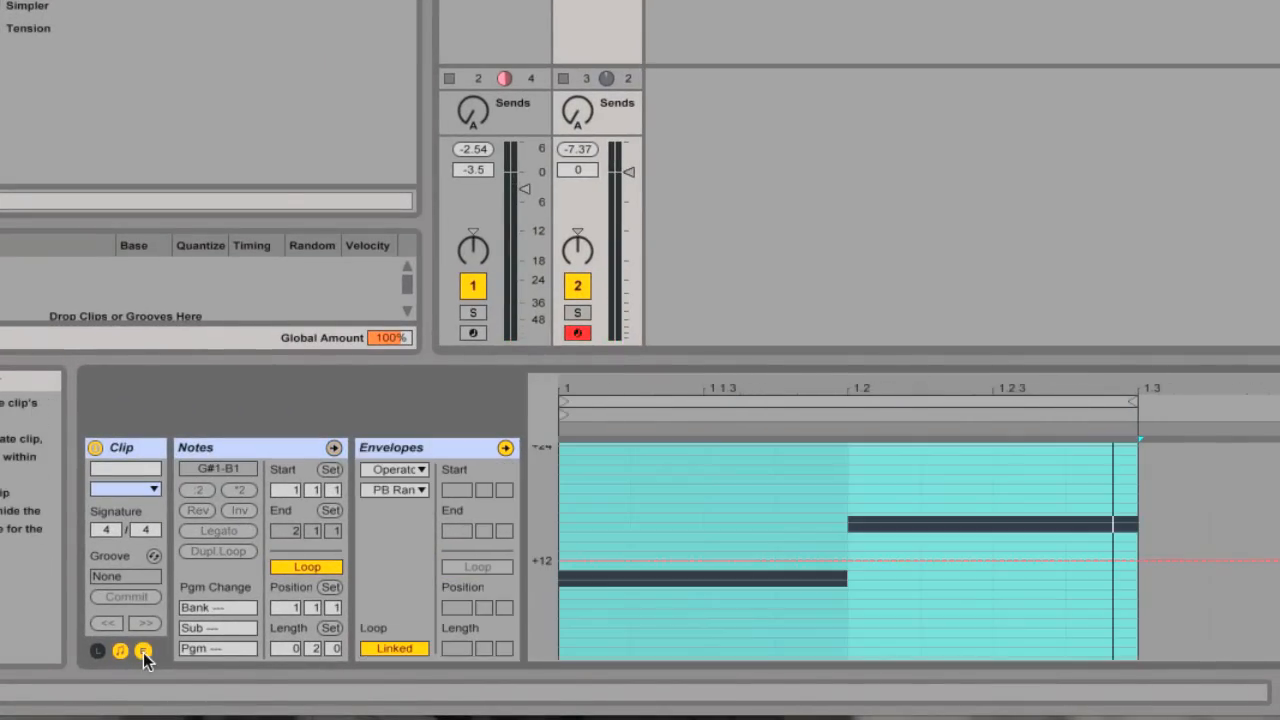
left_click(402, 469)
left_click(396, 487)
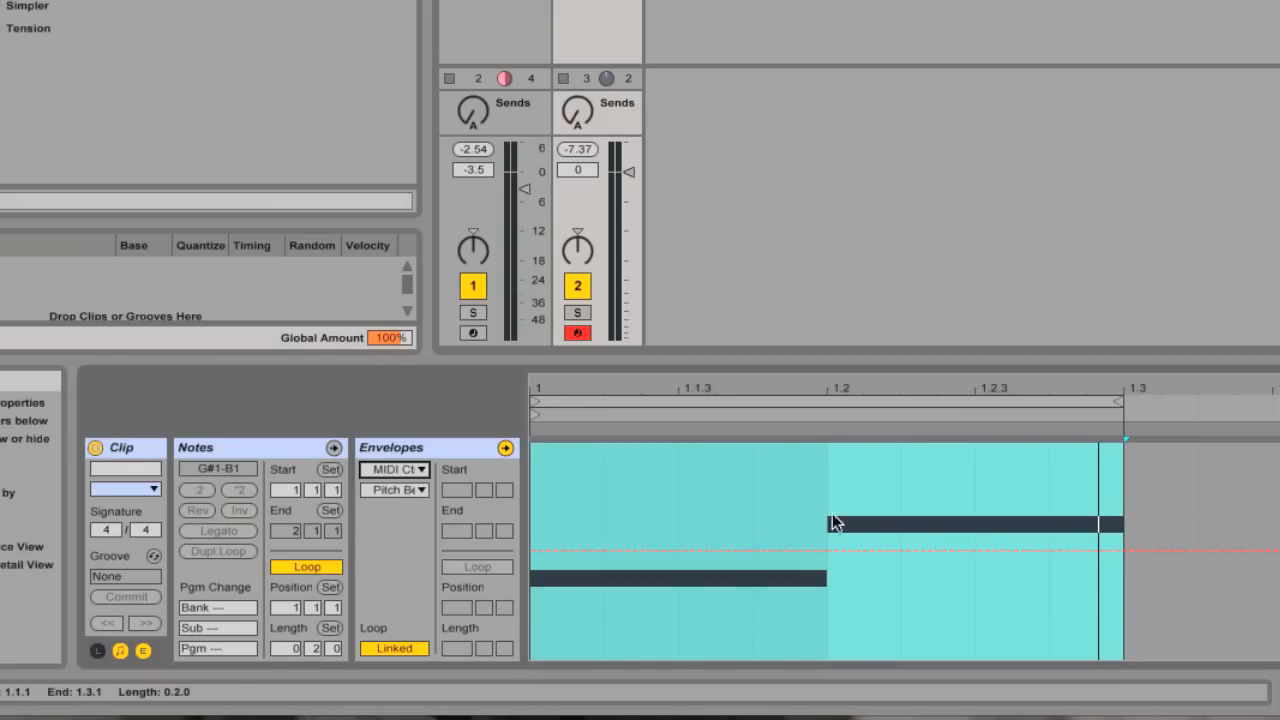
- Draw a pitch bend envelope that jumps up at 1.2 and slides straight back to centre at 1.3
key("b")
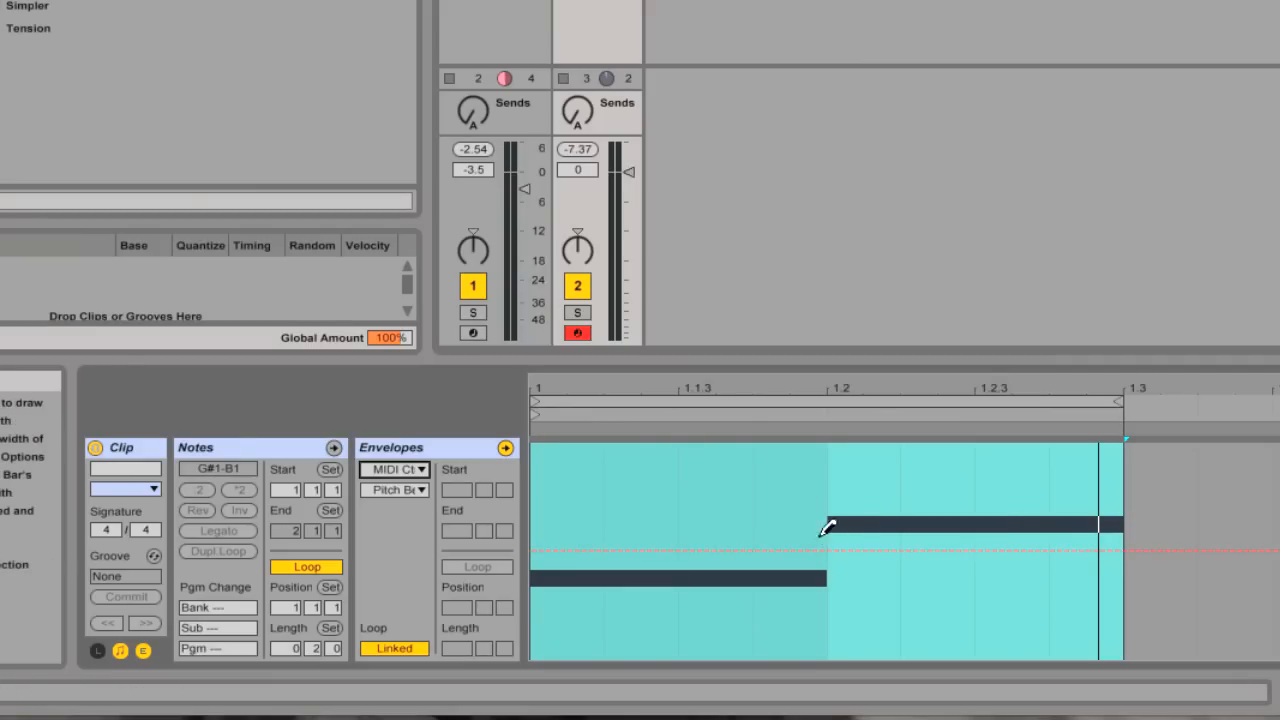
left_click_drag(865, 483, 866, 470)
key("b")
left_click(1121, 550)
left_click(902, 550)
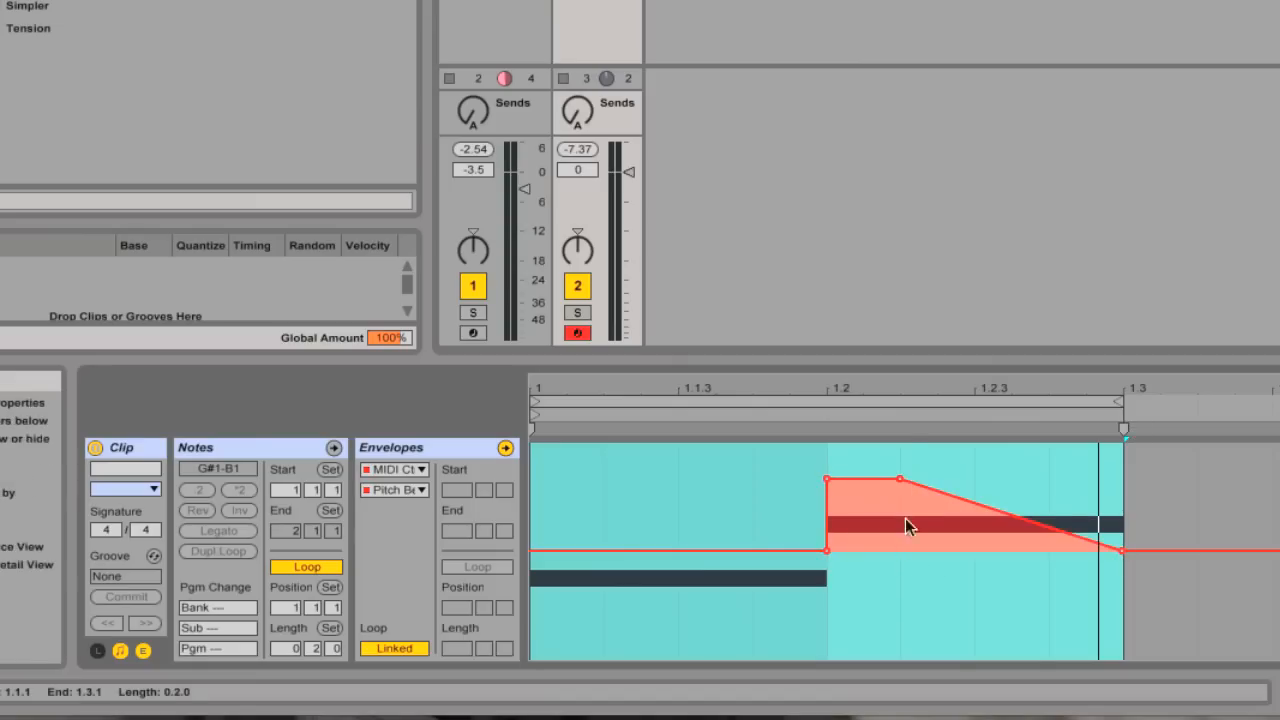
left_click(898, 481)
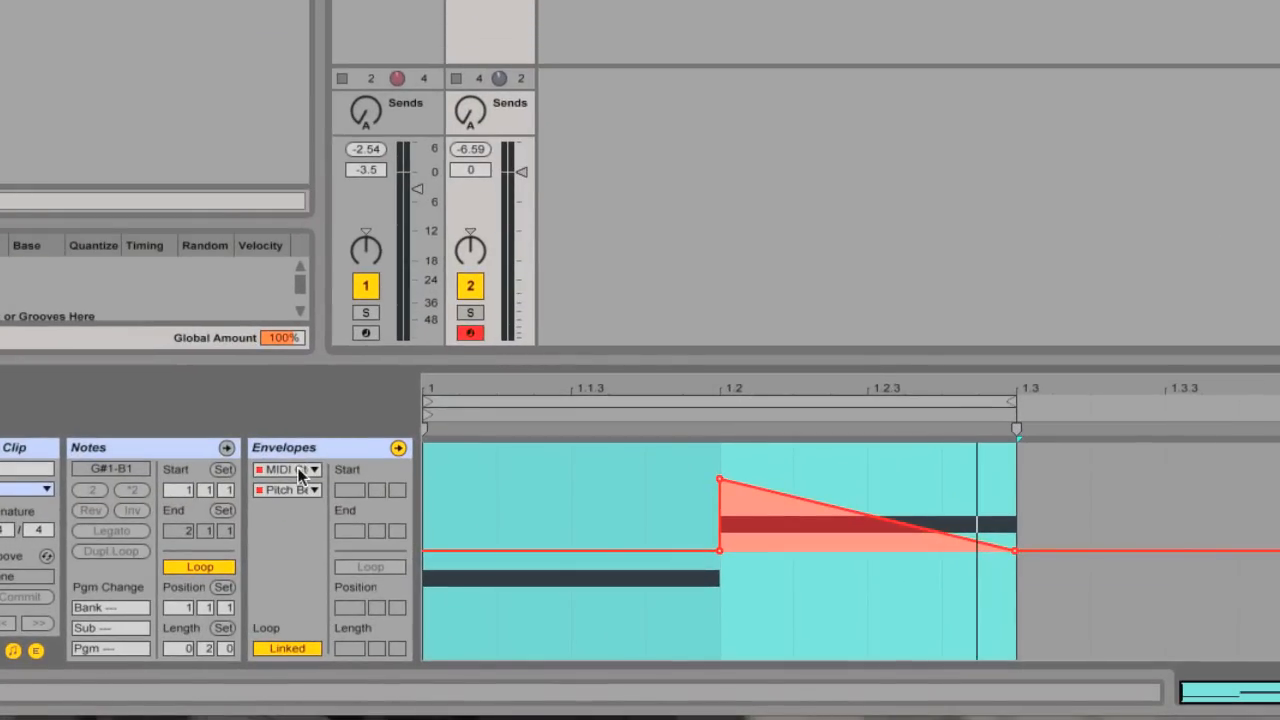
- Switch the clip envelope to the Mixer's Track Volume and show it as modulation
left_click(303, 470)
left_click(294, 523)
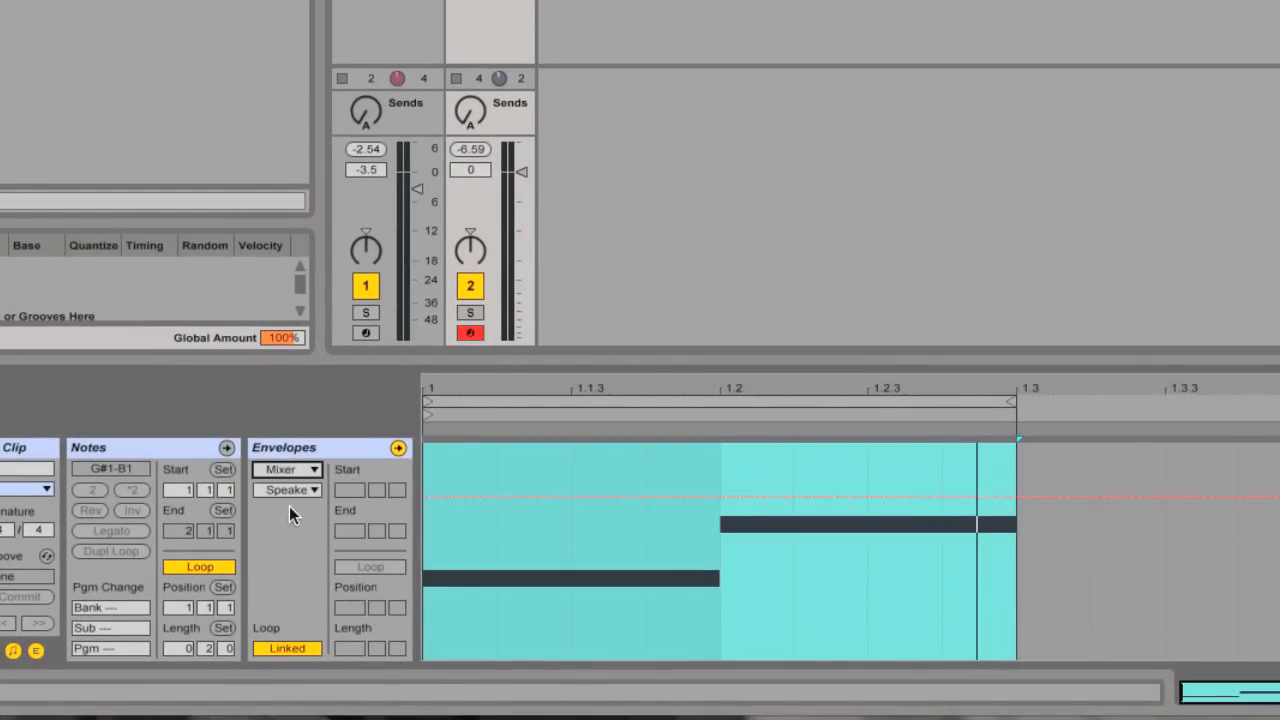
left_click(288, 492)
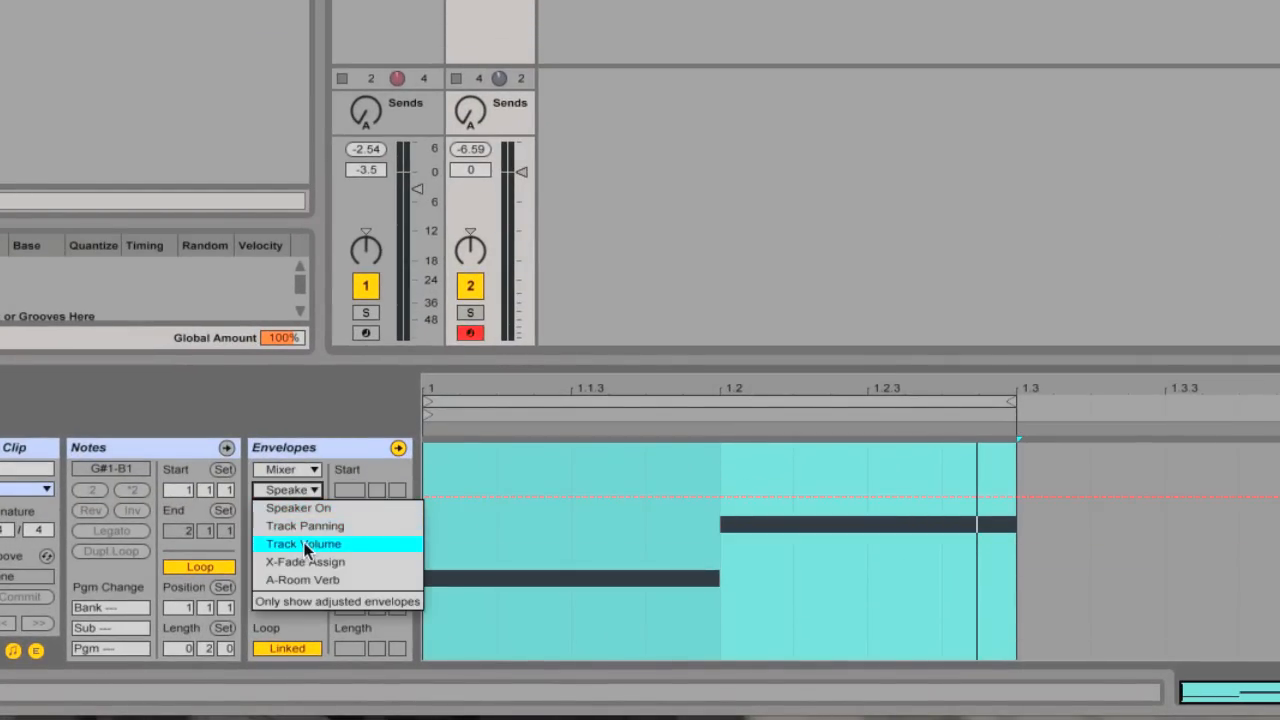
left_click(305, 546)
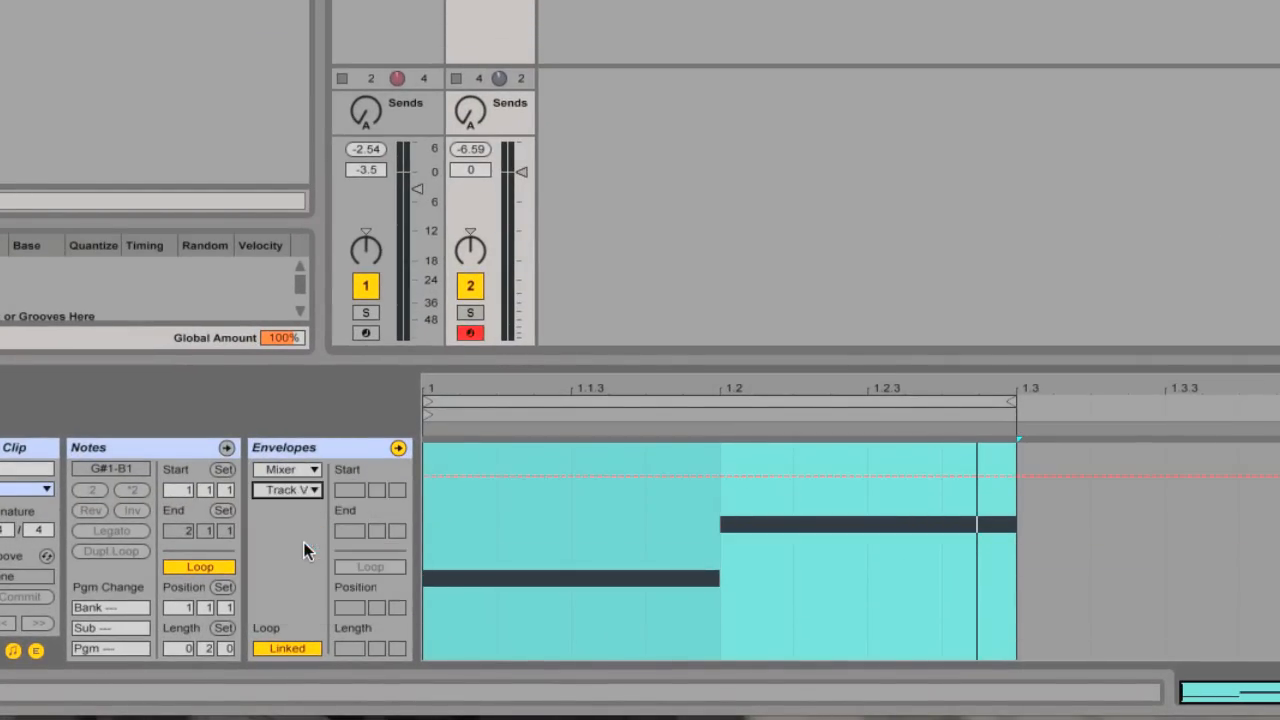
right_click(560, 505)
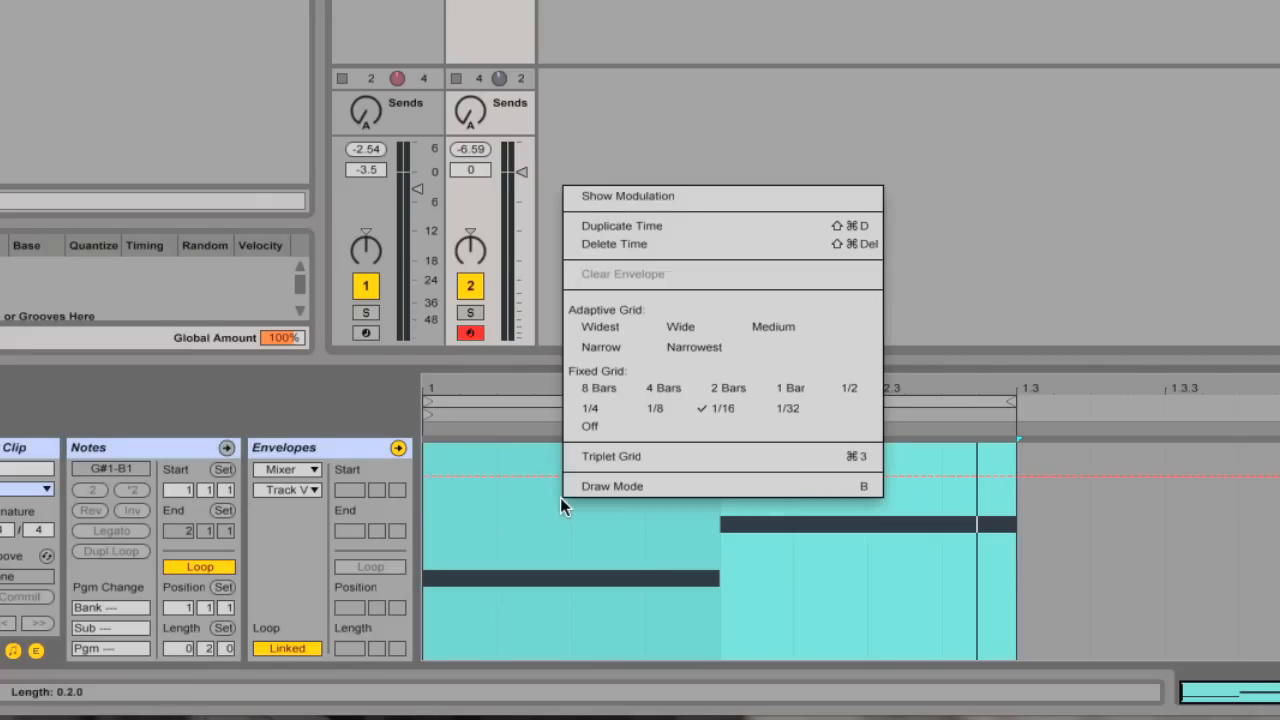
left_click(652, 197)
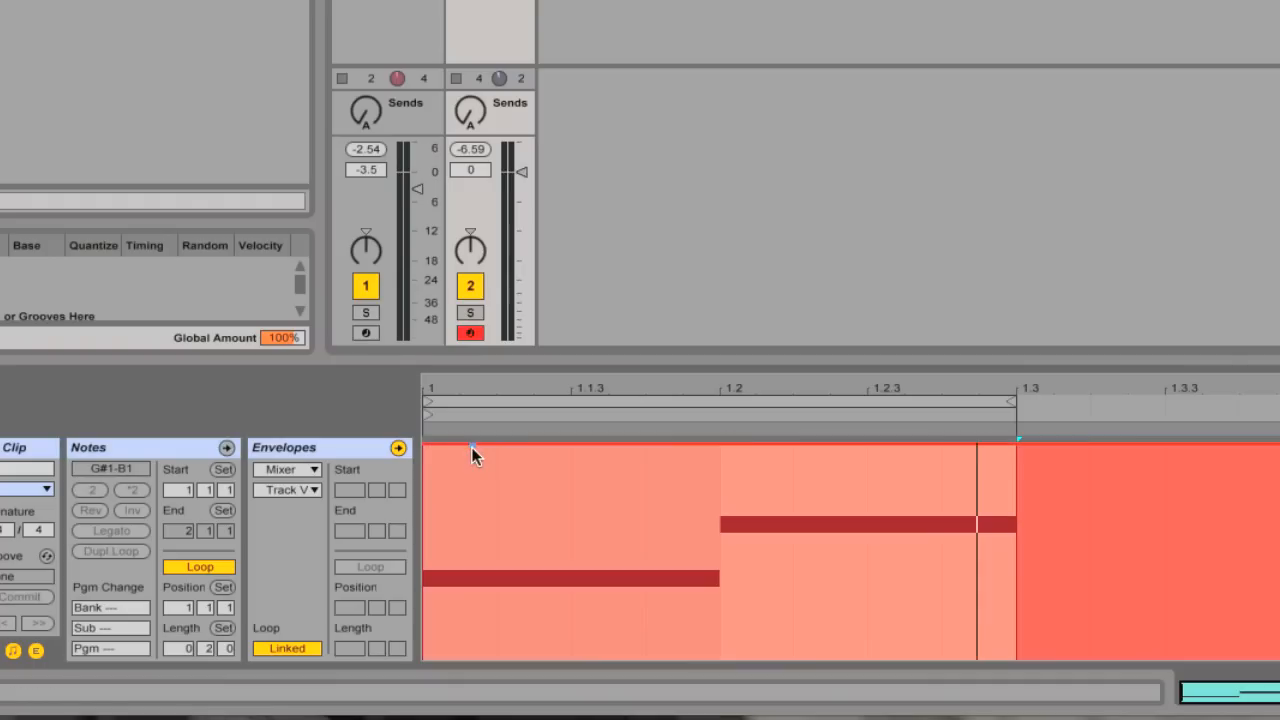
- Shape the first beat's volume modulation as a rise from a reduced level to full, with a sharp drop at 1.2
left_click_drag(476, 443, 470, 509)
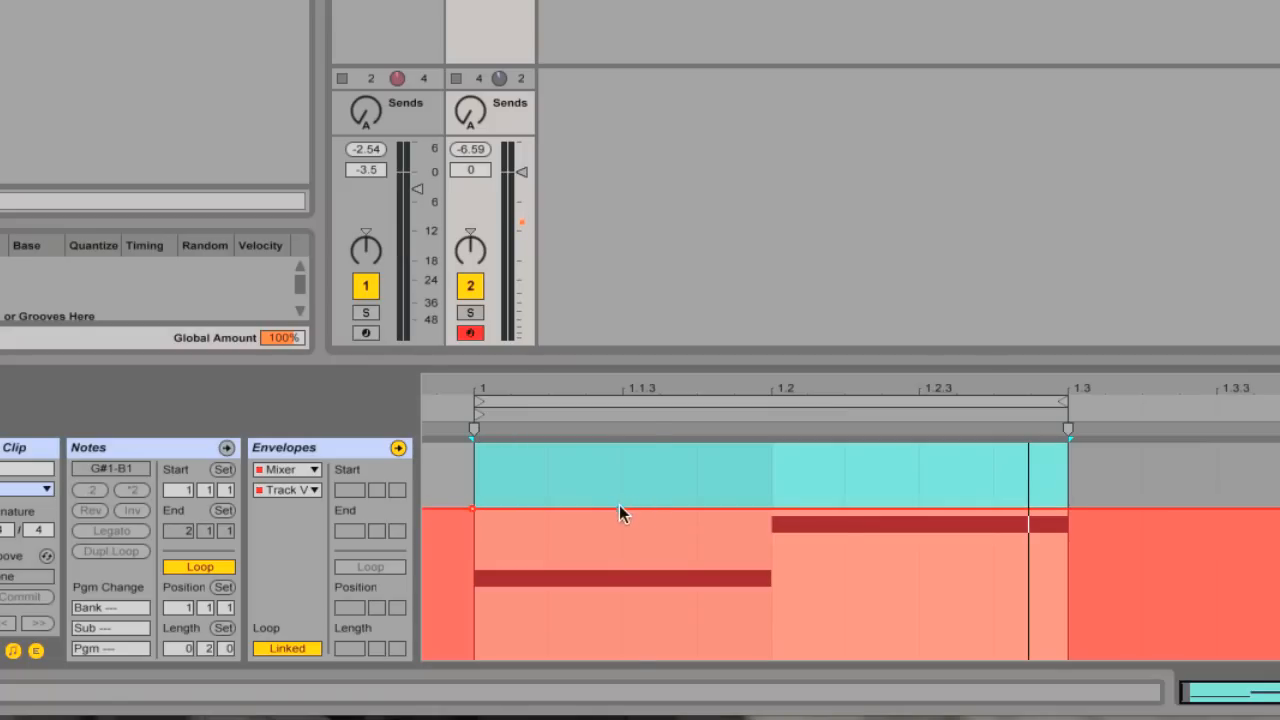
left_click_drag(608, 508, 755, 446)
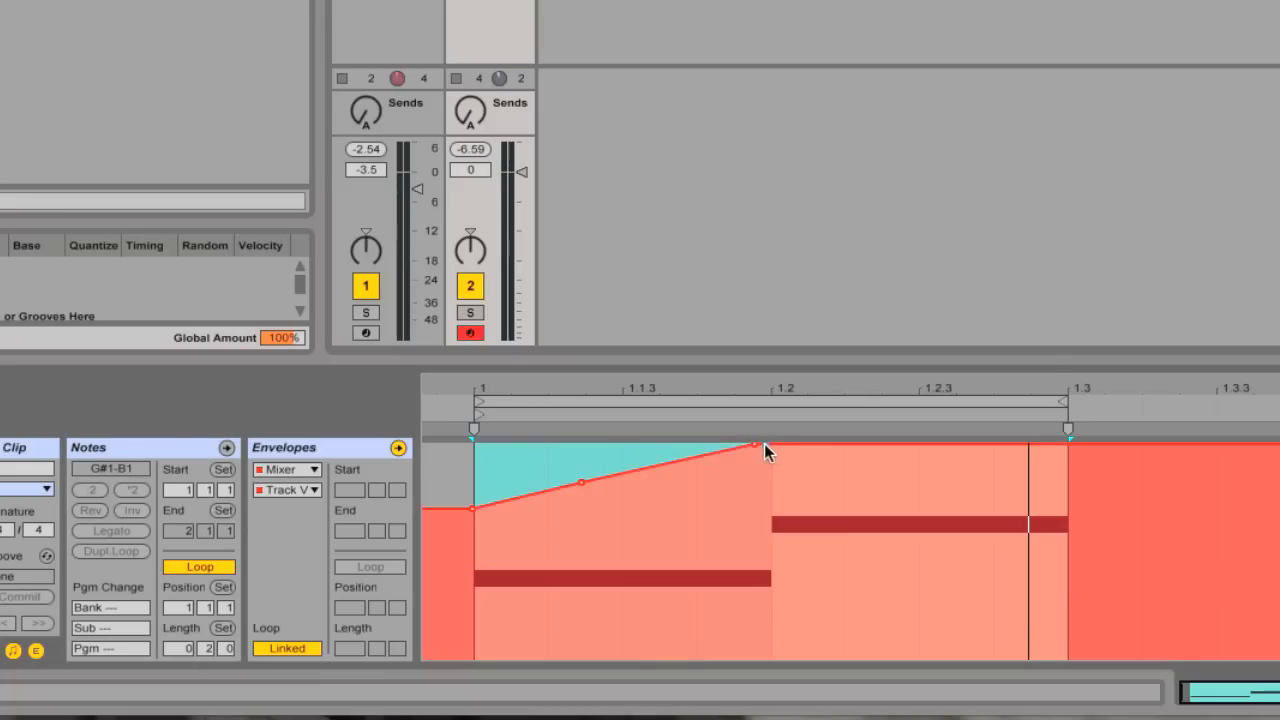
left_click_drag(779, 445, 771, 508)
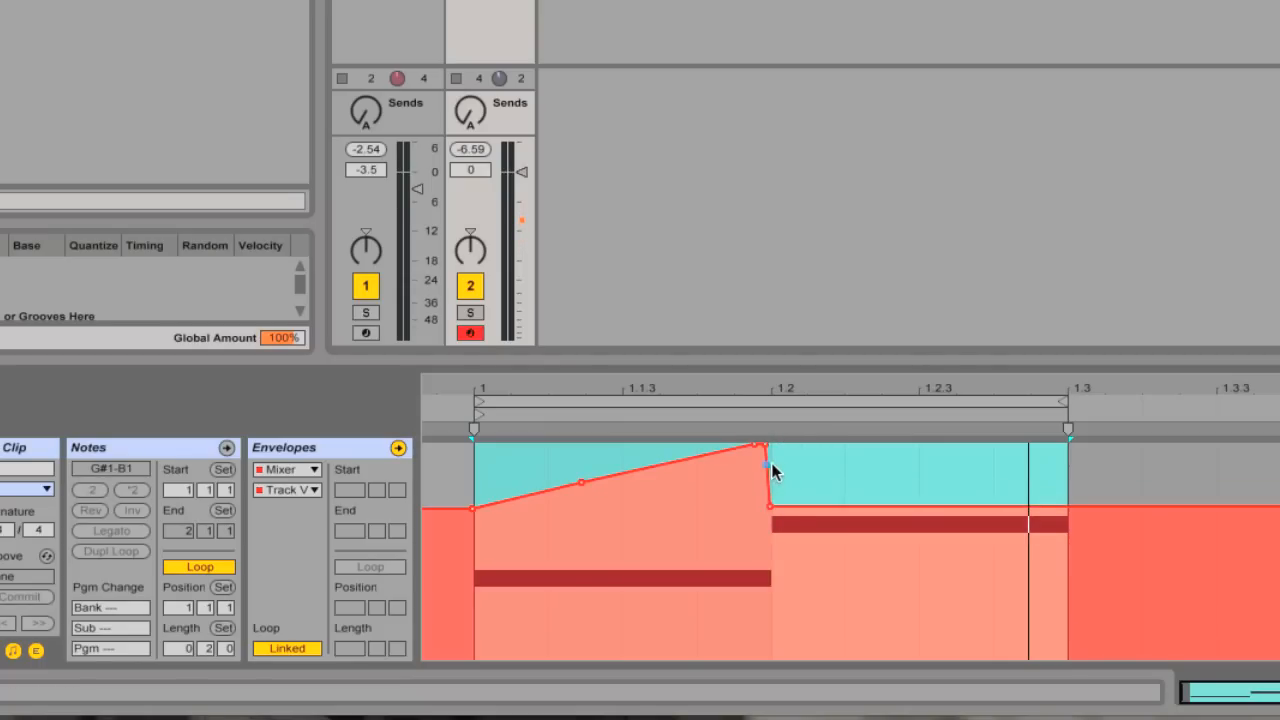
left_click_drag(770, 460, 770, 452)
- Duplicate the first beat's volume curve onto the second beat and solo the Operator track for playback
left_click(779, 541)
left_click_drag(770, 567, 499, 561)
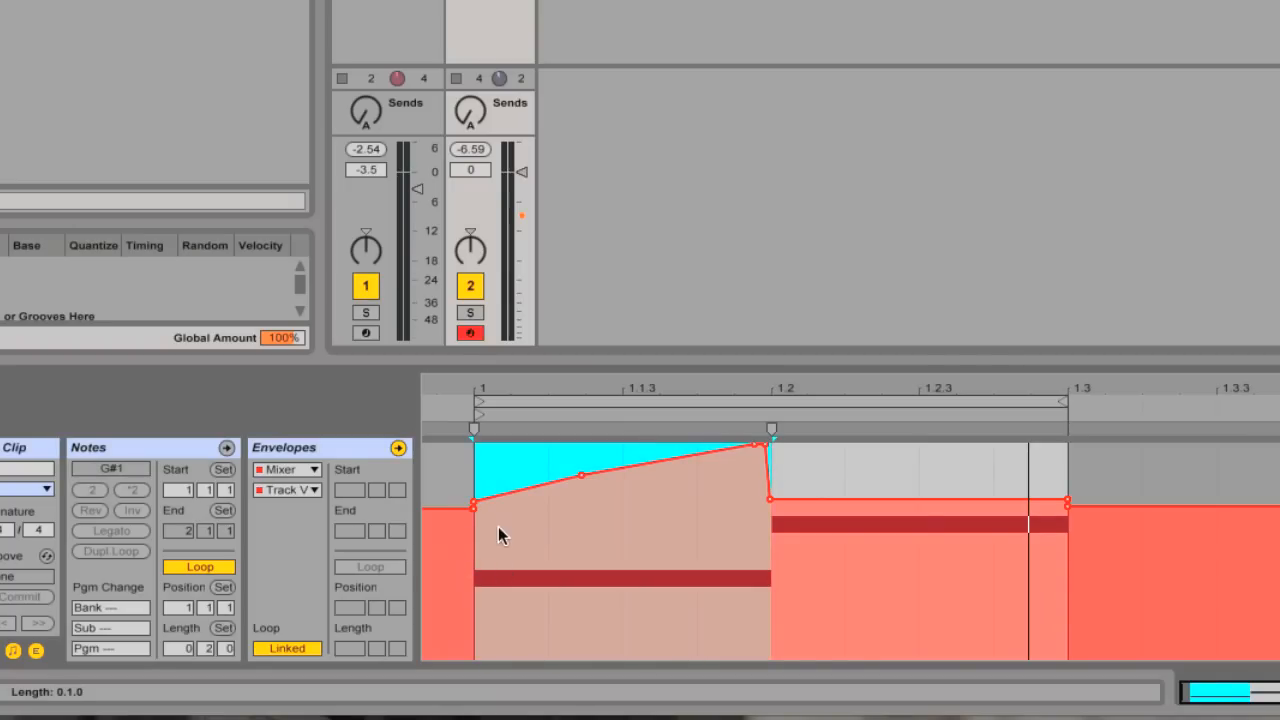
key("ctrl+d")
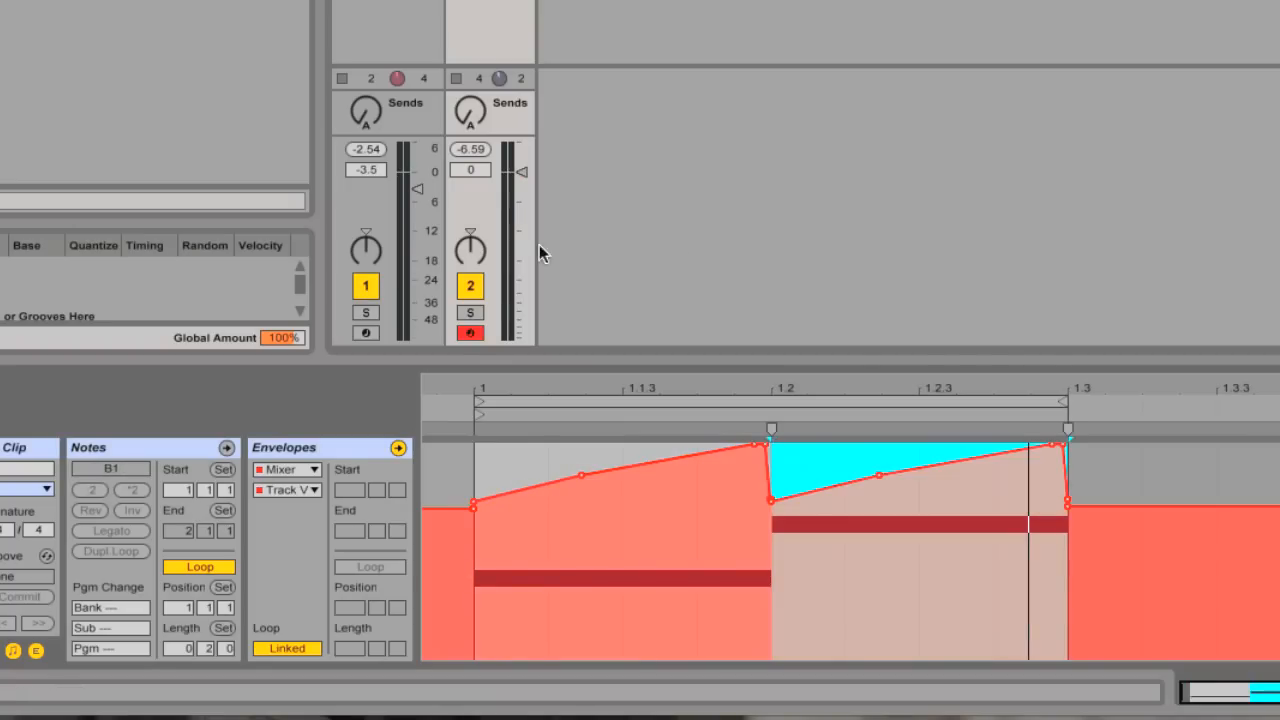
left_click(471, 316)
key("space")
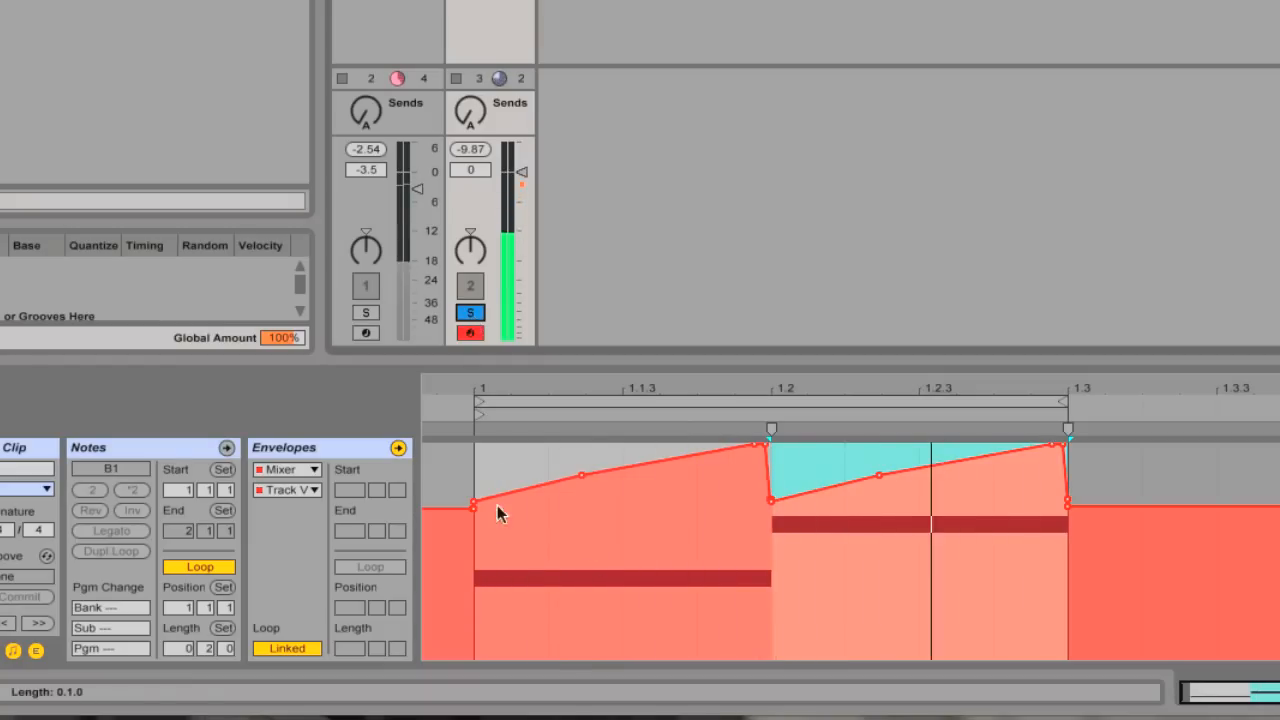
- Reshape the first beat's volume ramp into an S-like curve with a low first breakpoint and a higher second one
left_click(434, 473)
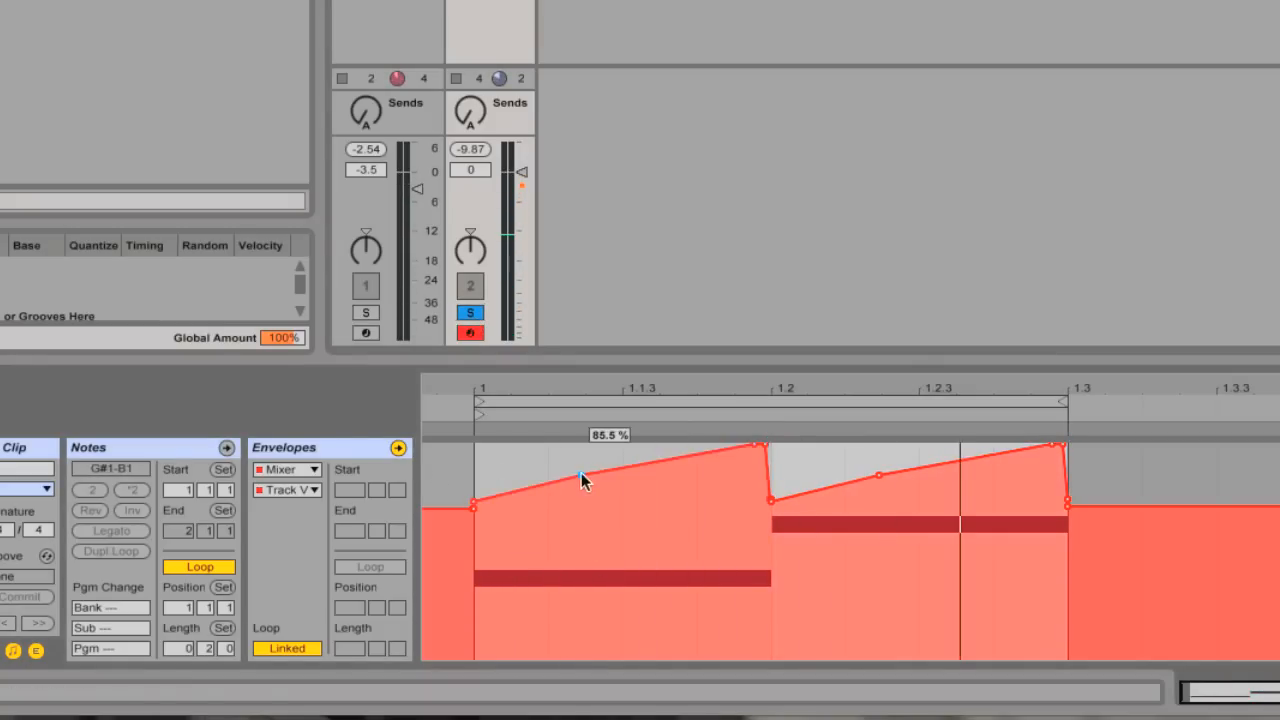
left_click(560, 454)
left_click_drag(581, 475, 645, 456)
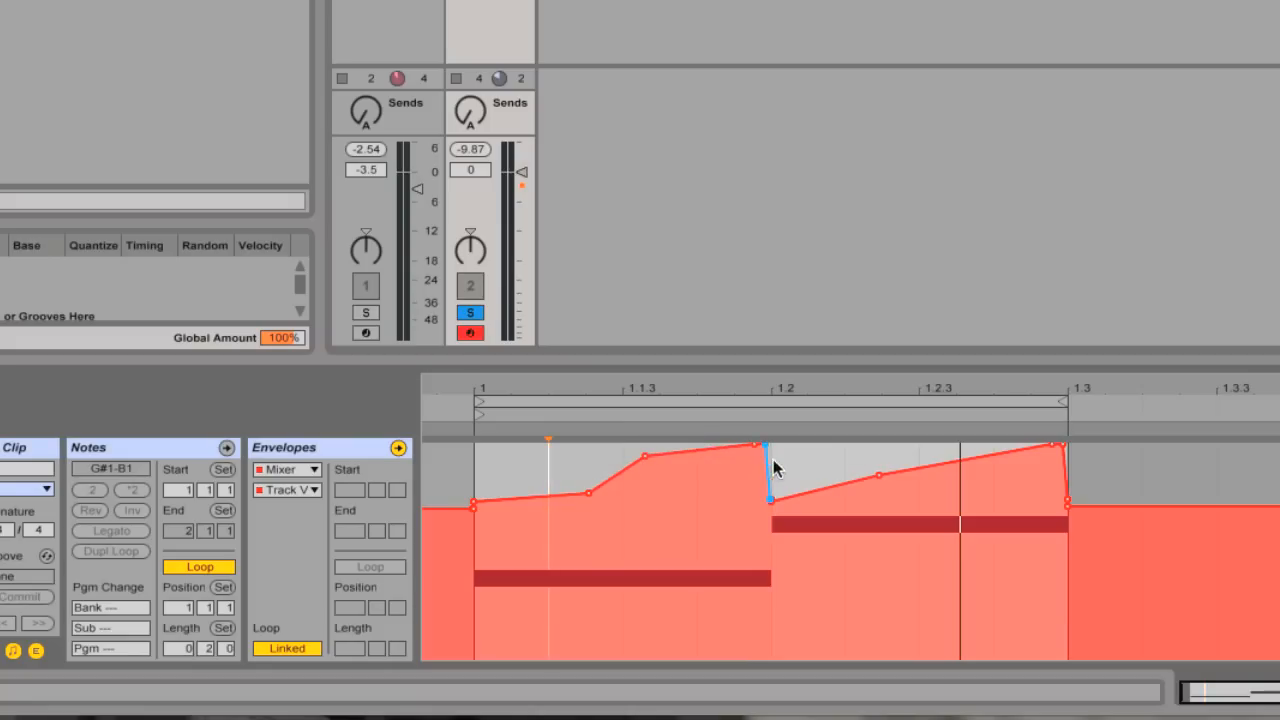
- Duplicate the reshaped first-beat volume curve onto the second beat, stop playback and unsolo the Operator track
left_click_drag(775, 557, 488, 554)
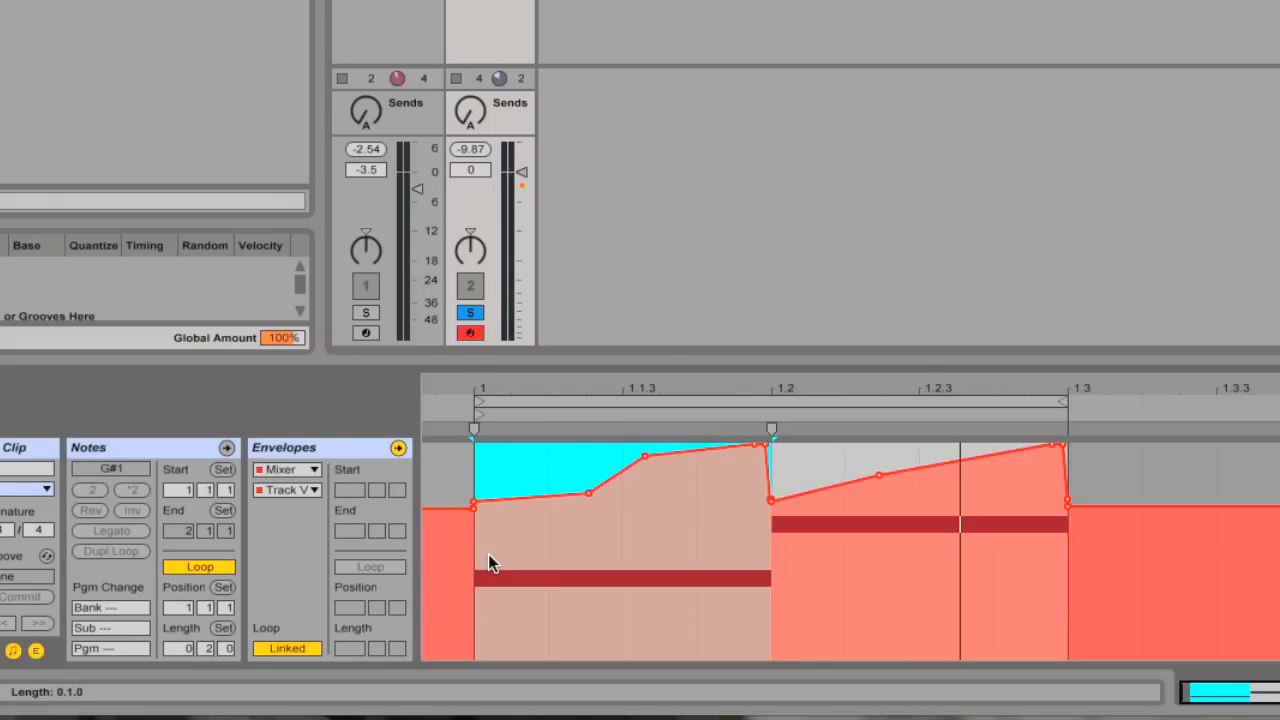
key("ctrl+d")
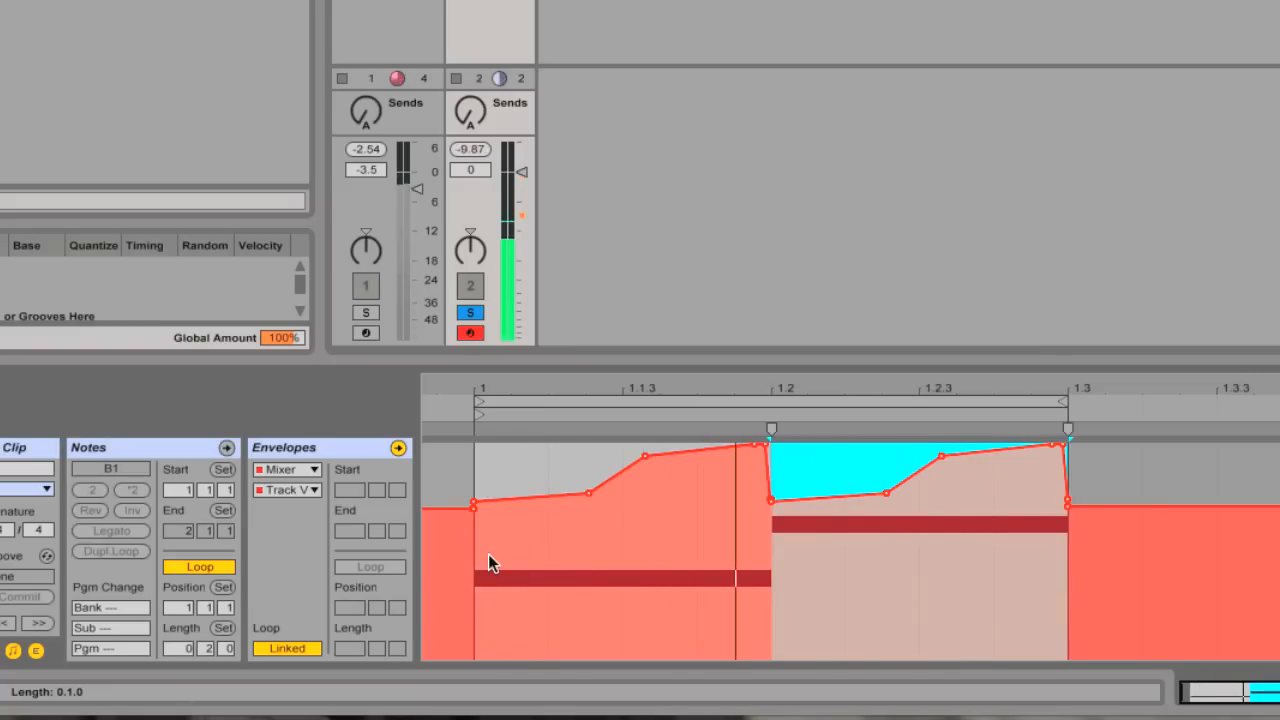
key("space")
left_click(471, 314)
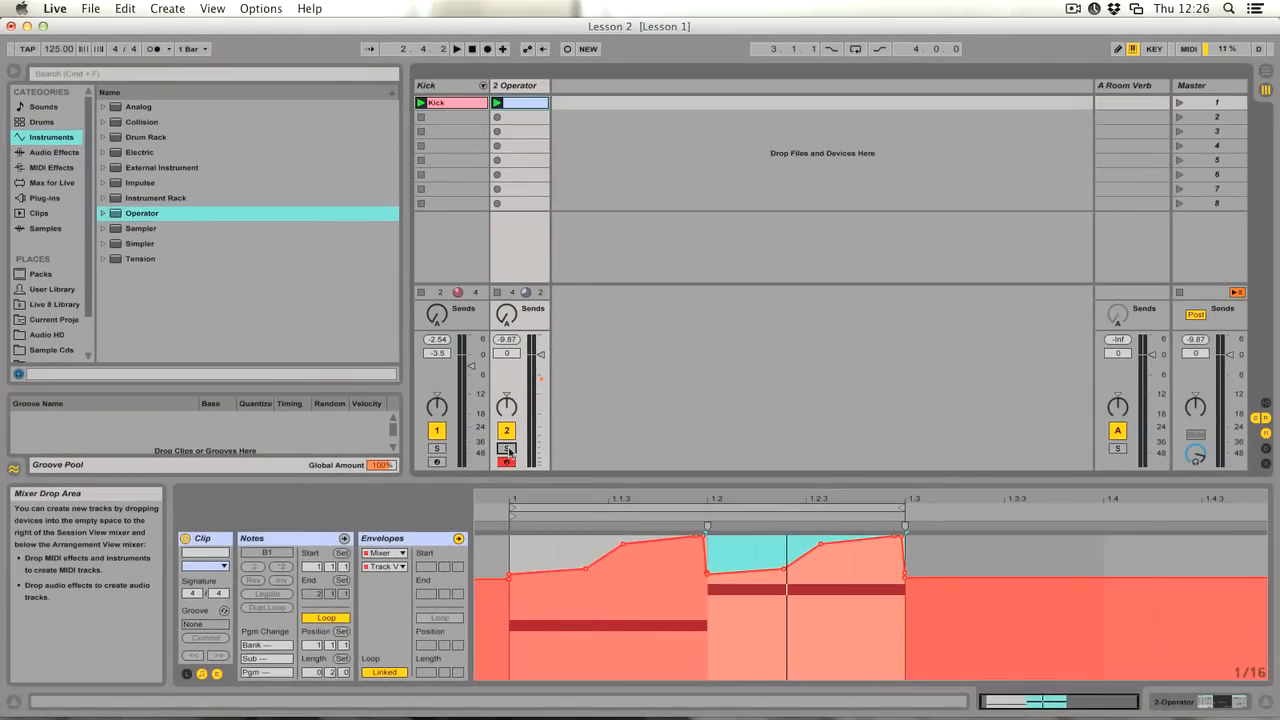
- Raise the Operator track's volume to 1.2 dB during playback and show the track's Operator device
key("space")
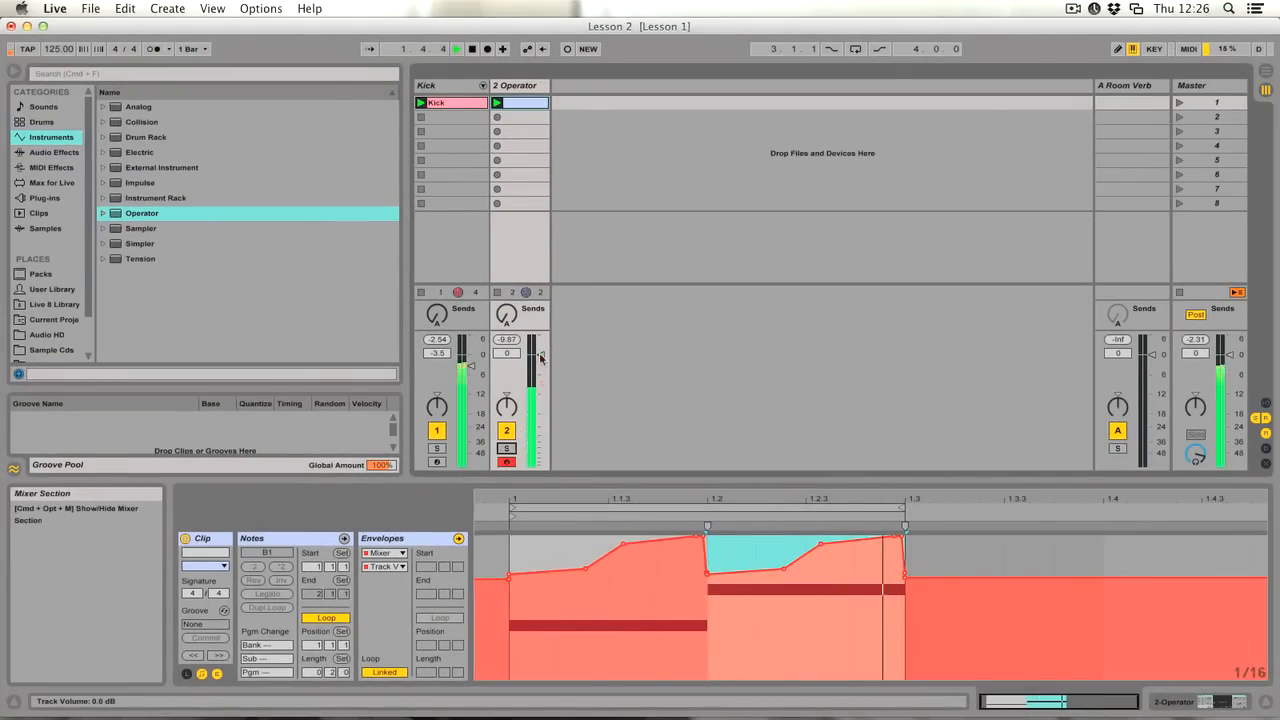
left_click_drag(540, 357, 541, 351)
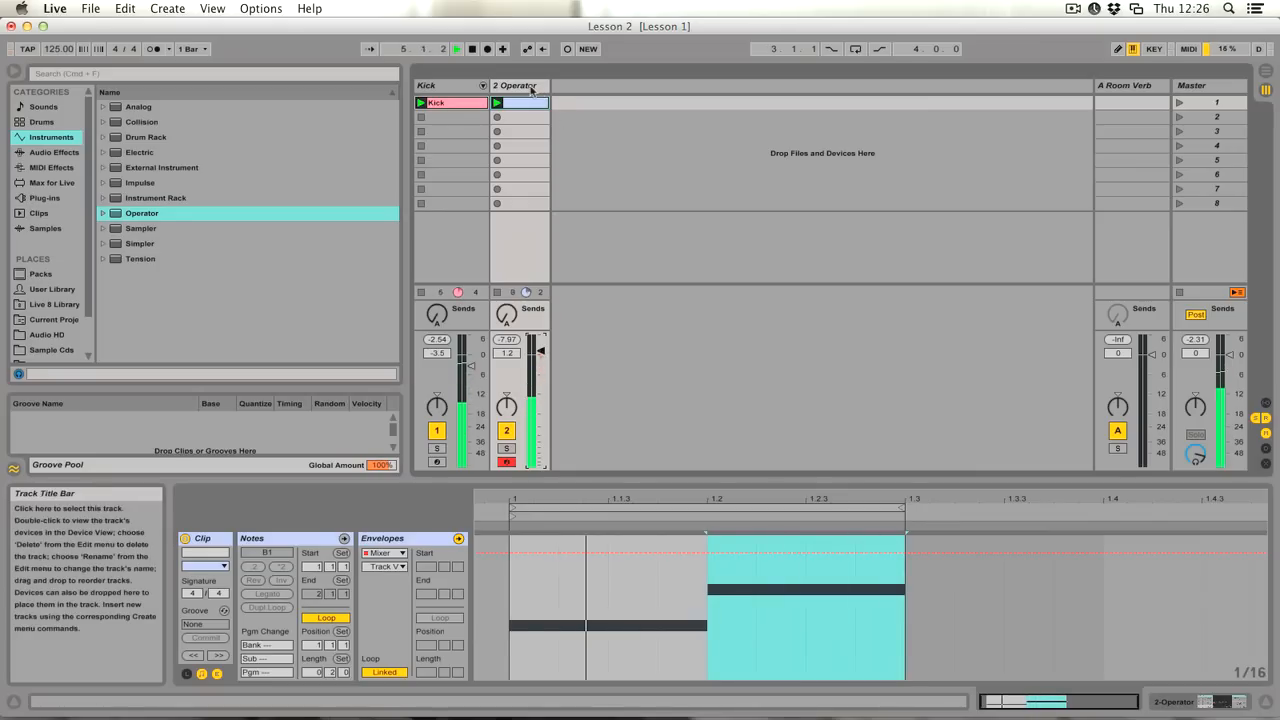
double_click(531, 87)
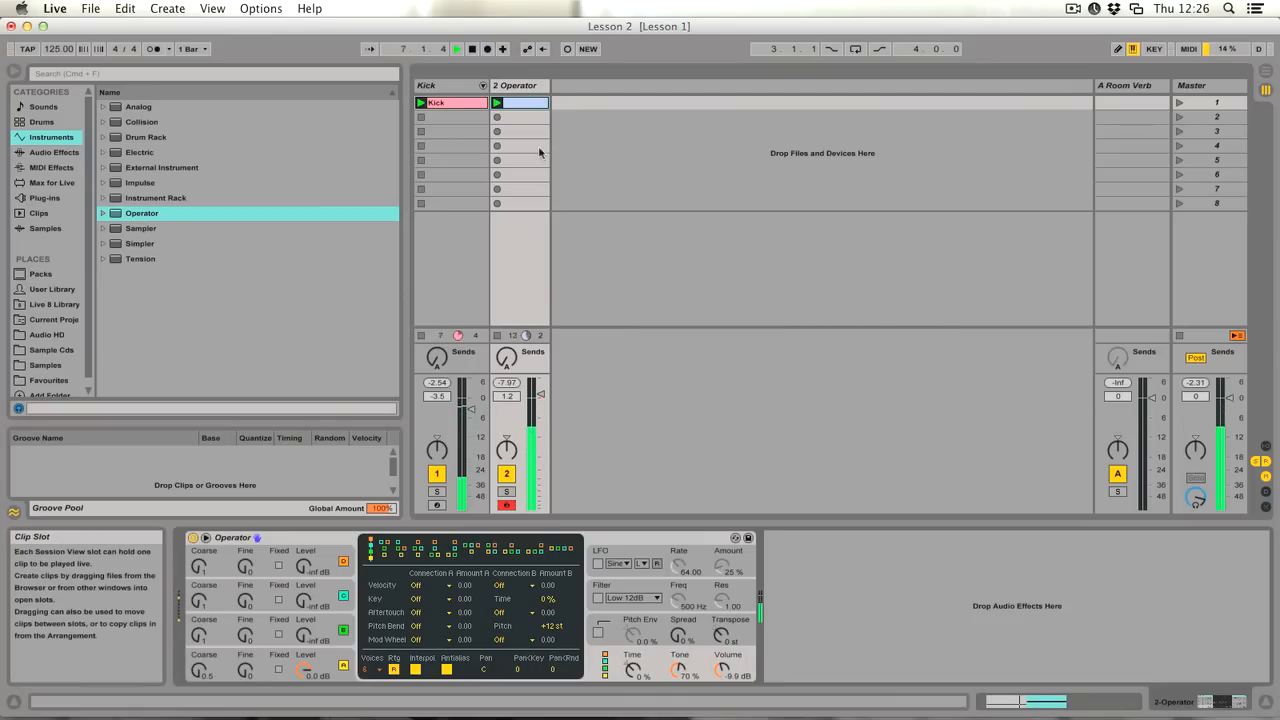
key("space")
- Reopen the Operator clip and display its Track Volume Modulation envelope with nothing selected
double_click(527, 104)
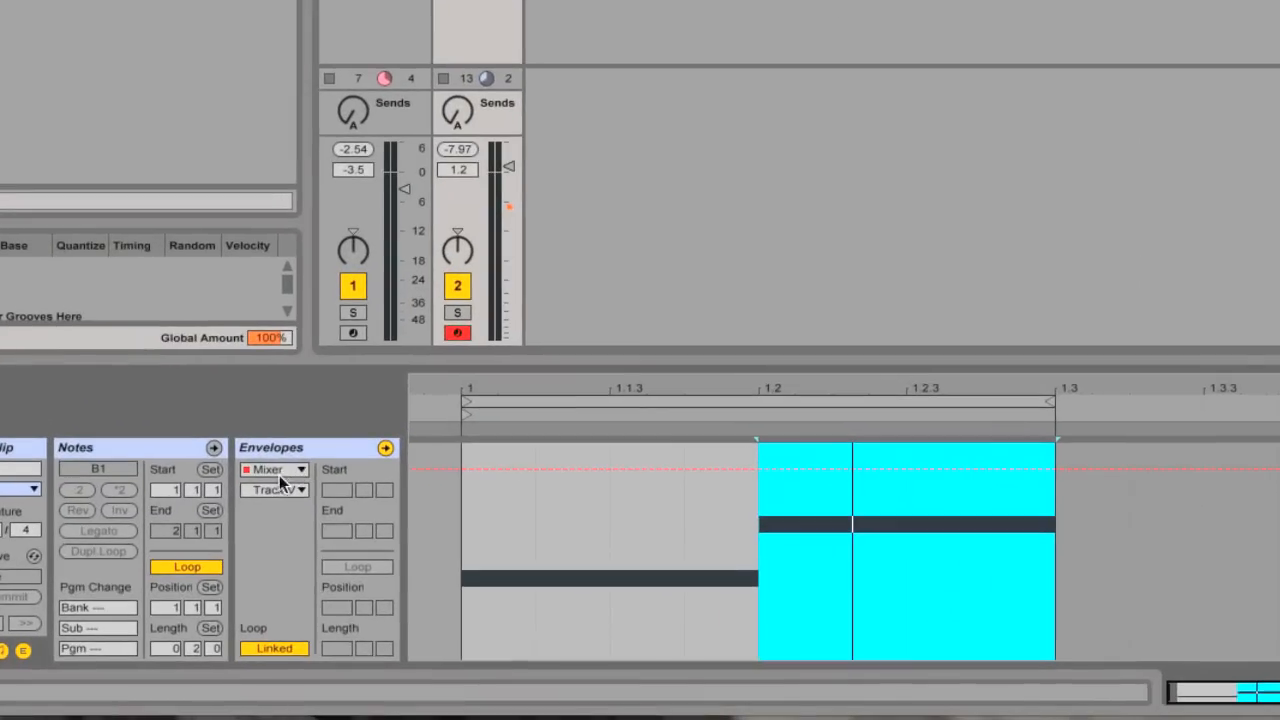
left_click(386, 567)
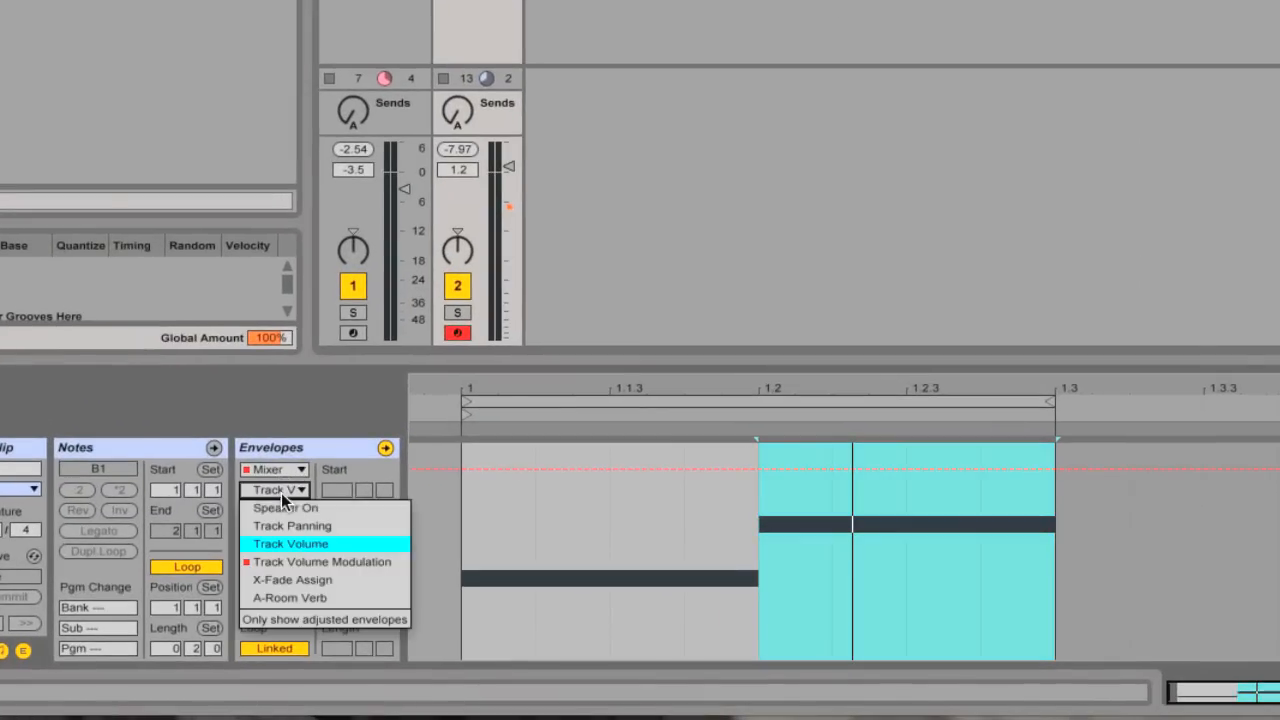
left_click(296, 547)
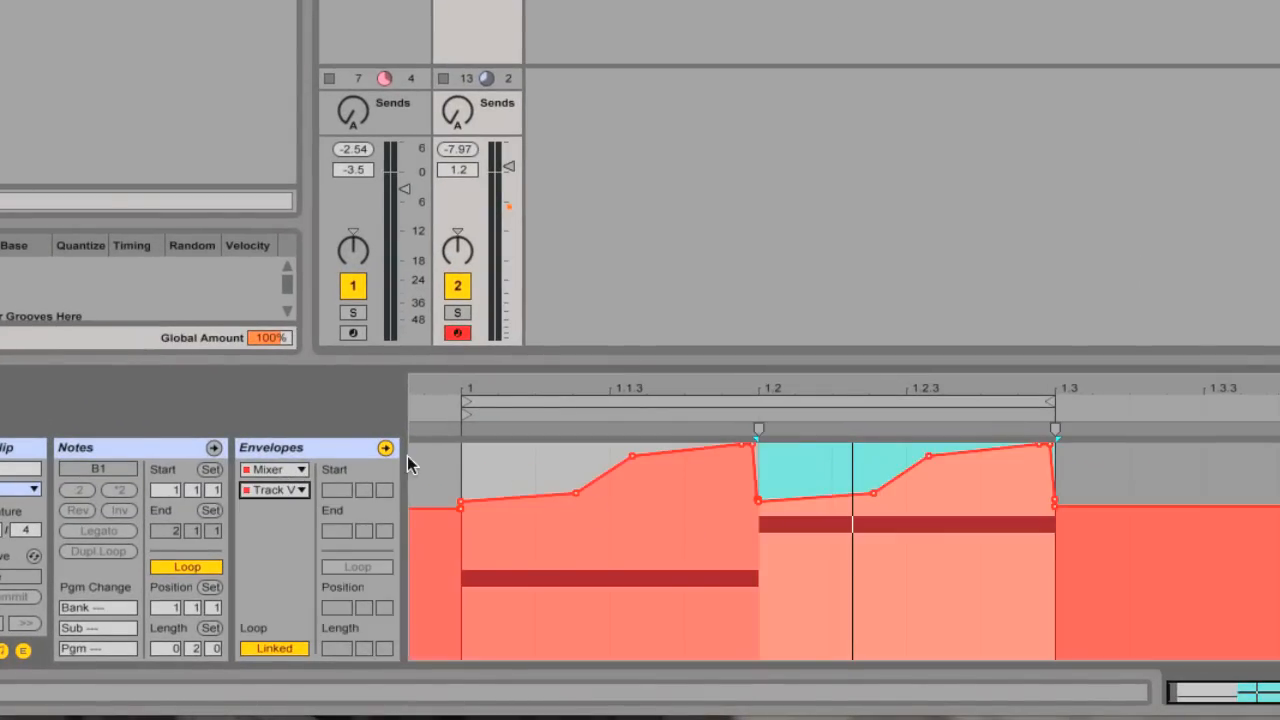
left_click(657, 614)
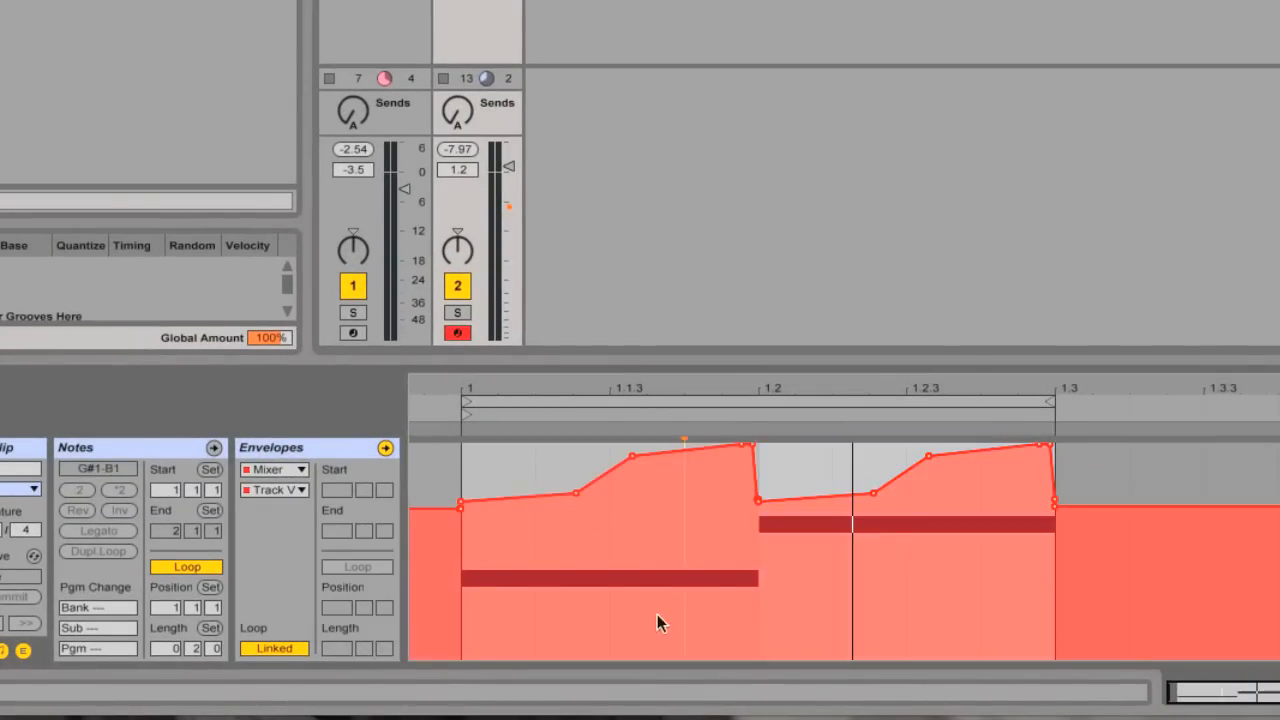
- Lower the opening segment of the volume modulation curve in both beats and bring the end level at 1.3 down to match
left_click_drag(538, 506, 538, 548)
left_click_drag(867, 506, 829, 543)
mouse_move(758, 500)
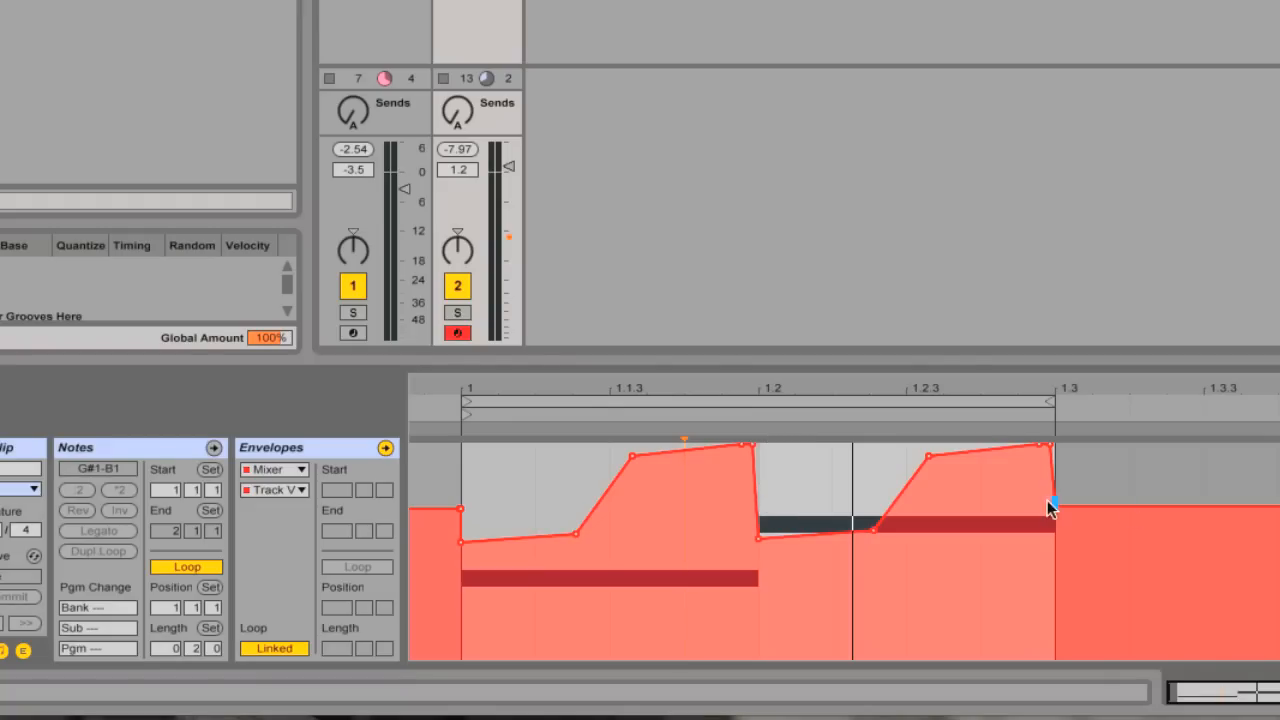
left_click_drag(1051, 508, 1055, 533)
- Remove the surplus volume breakpoints at 1.3 and 1, and slightly lower the first beat's opening segment during playback
mouse_move(1051, 495)
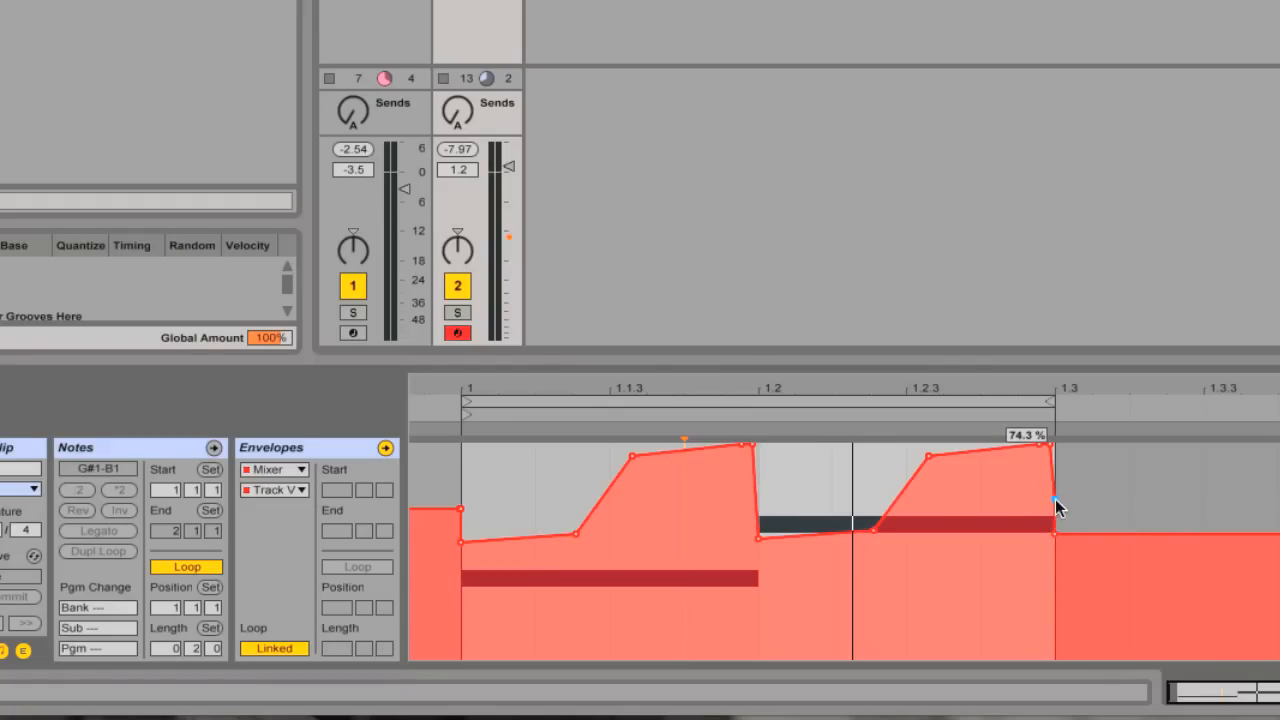
key("space")
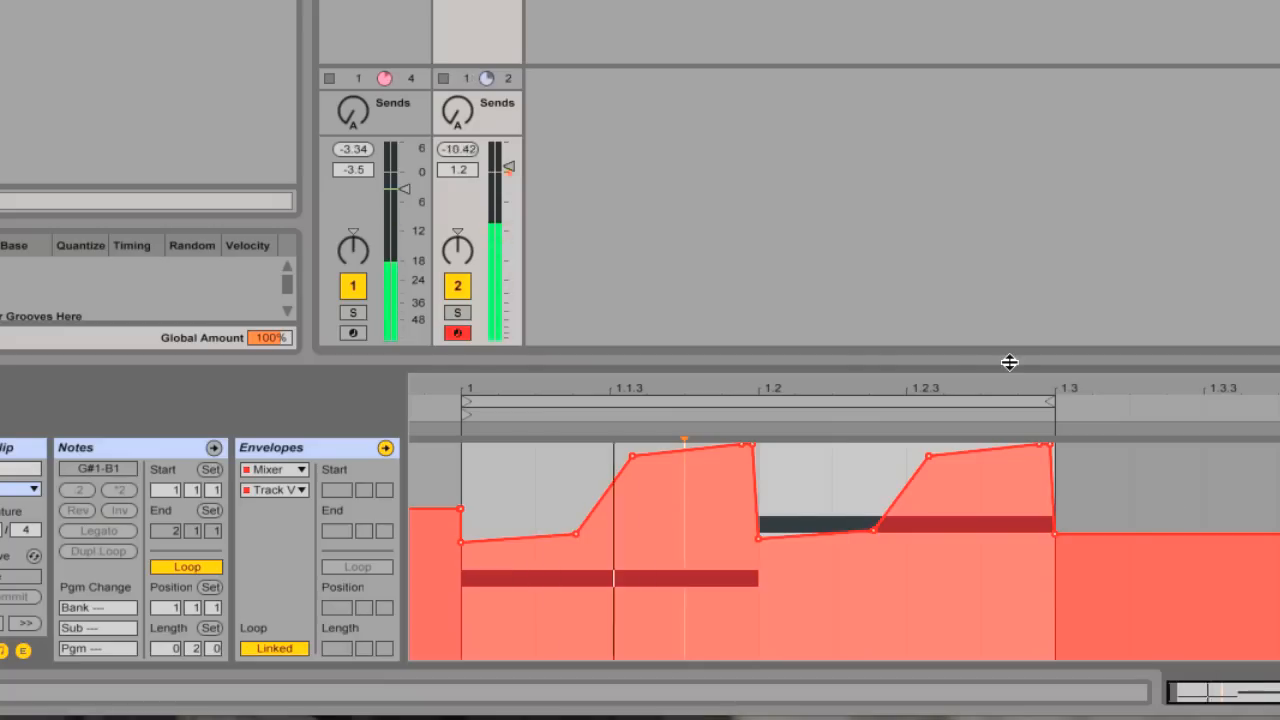
left_click(459, 508)
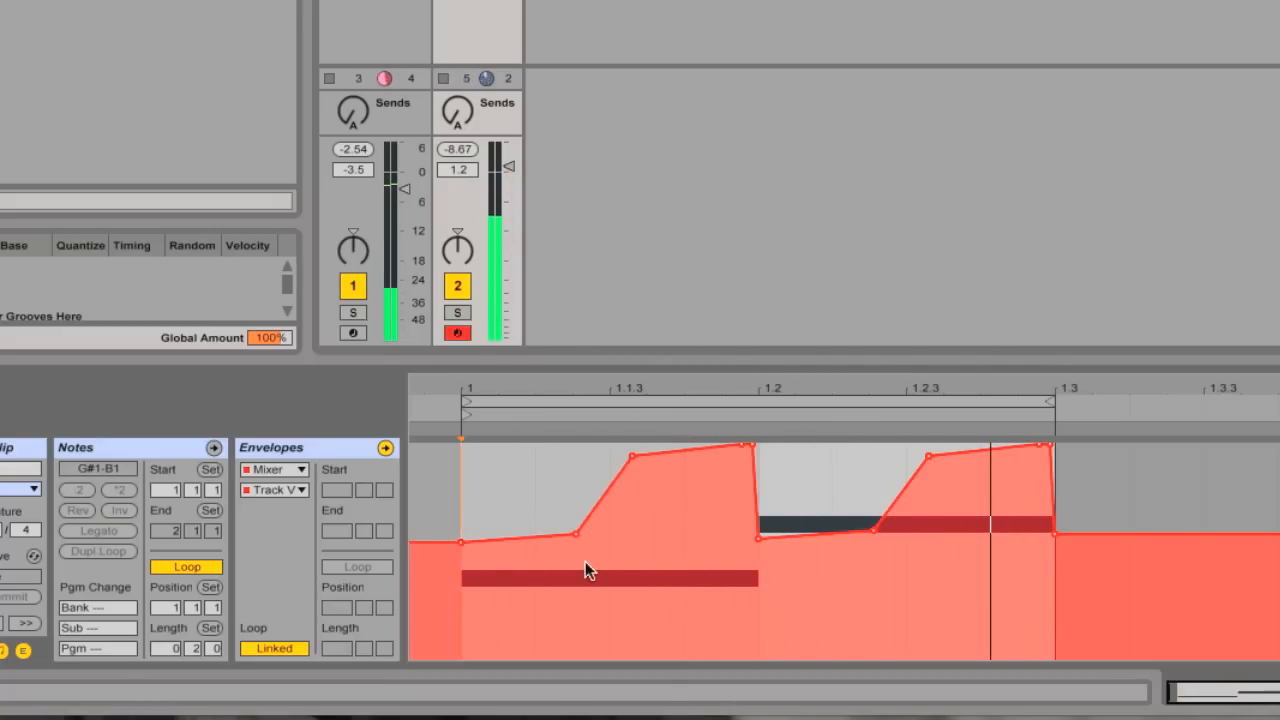
left_click_drag(520, 544, 521, 549)
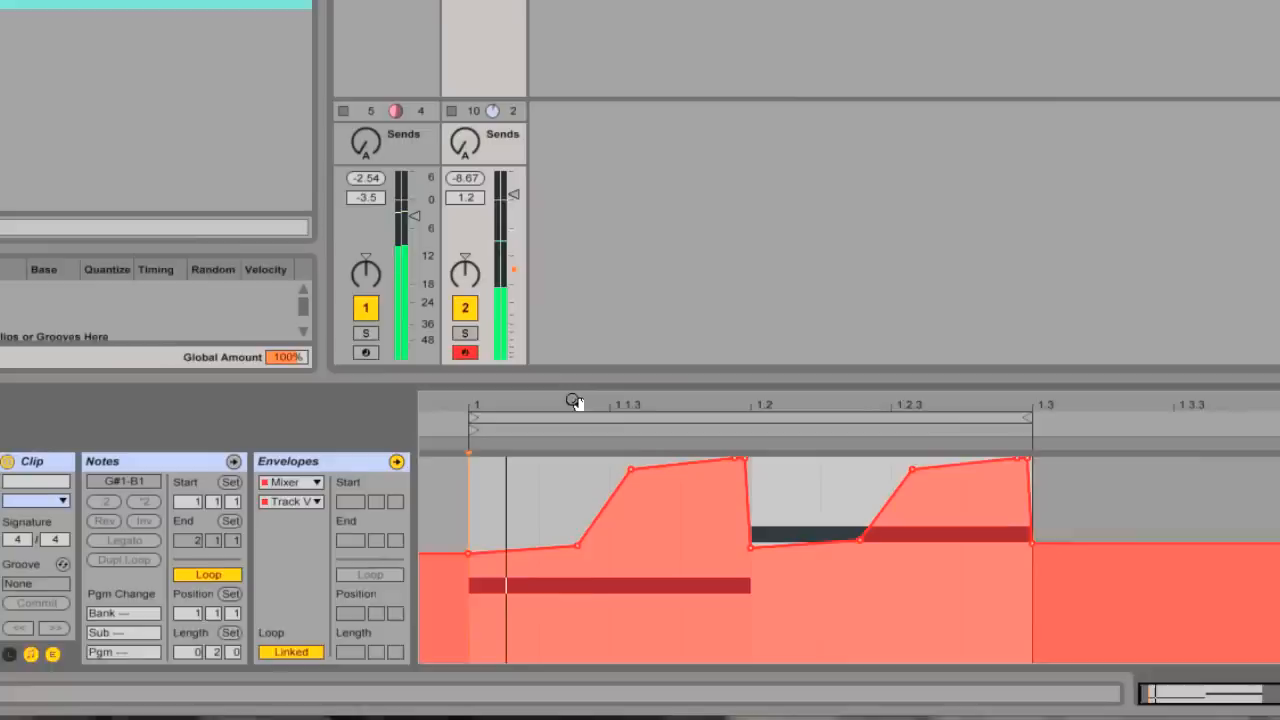